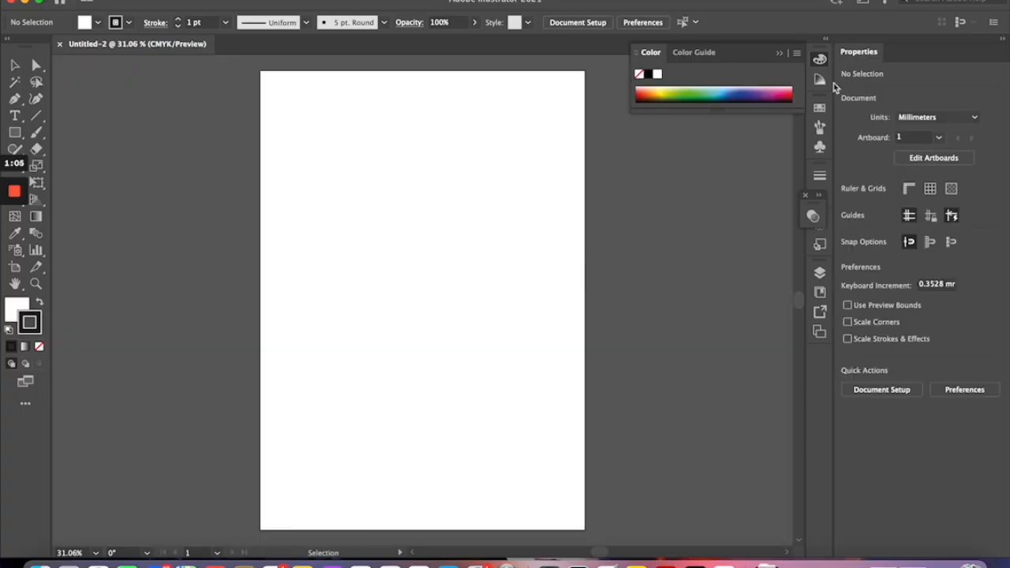
- Place the poster composition sketch photo6249122805627072848.jpg from the downloads folder onto the artboard as a linked image
{"action": "left_click", "coordinate": [779, 55]}
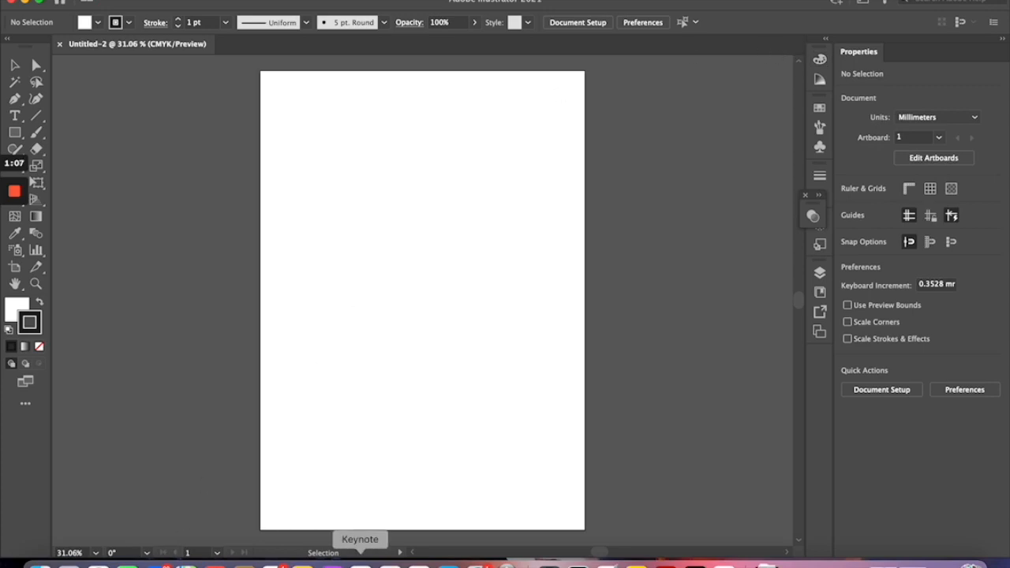
{"action": "left_click", "coordinate": [99, 566]}
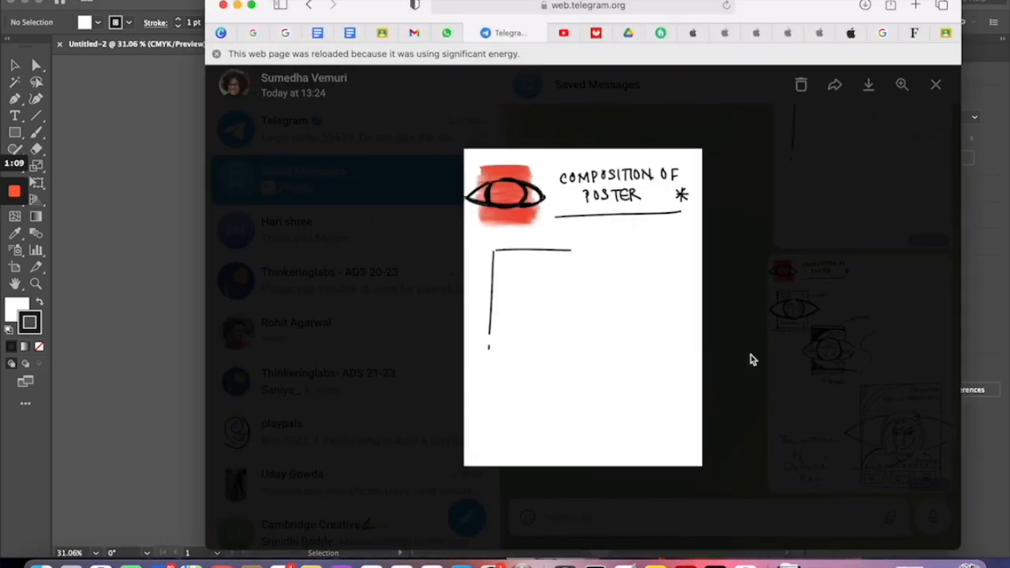
{"action": "left_click", "coordinate": [237, 6]}
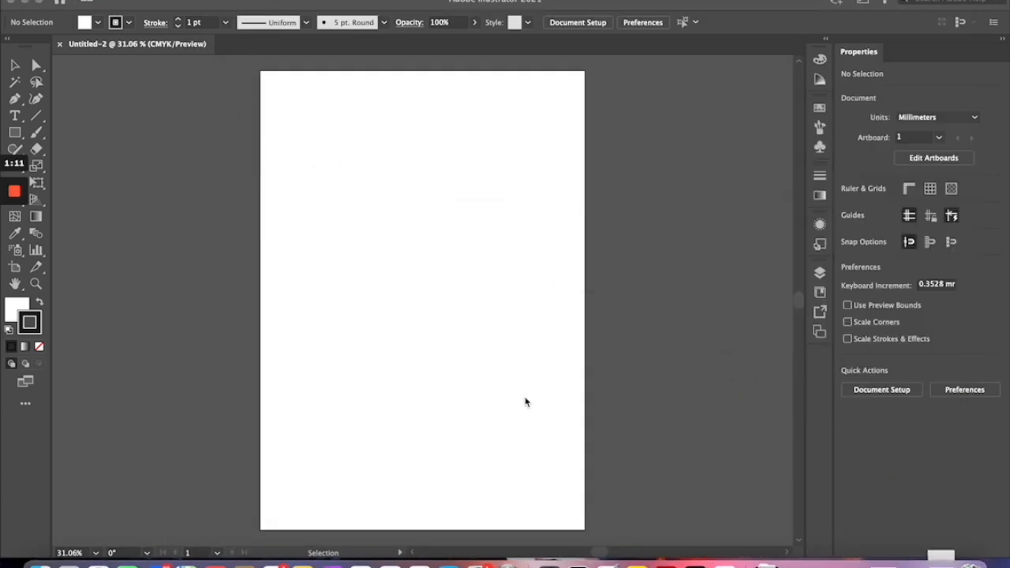
{"action": "left_click", "coordinate": [767, 562]}
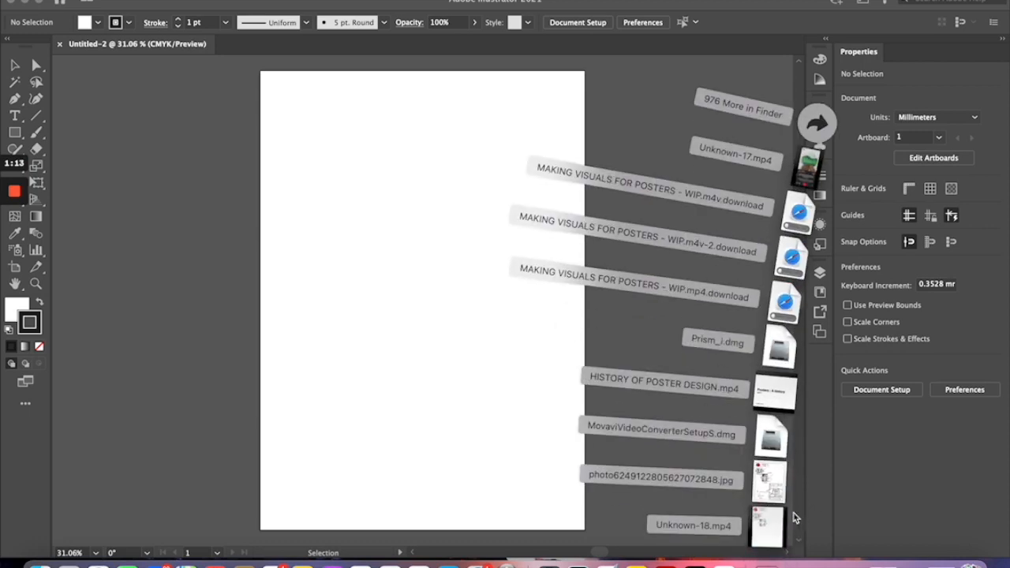
{"action": "left_click_drag", "start_coordinate": [781, 480], "coordinate": [421, 388]}
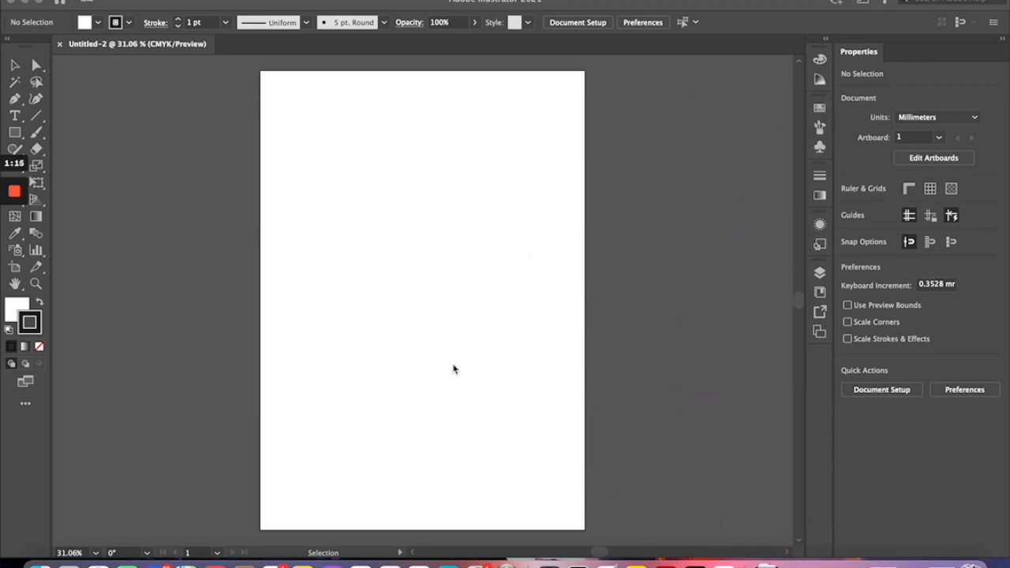
{"action": "mouse_move", "coordinate": [478, 327]}
{"action": "left_mouse_down"}
{"action": "mouse_move", "coordinate": [451, 197]}
{"action": "mouse_move", "coordinate": [478, 276]}
{"action": "mouse_move", "coordinate": [488, 277]}
{"action": "left_mouse_up"}
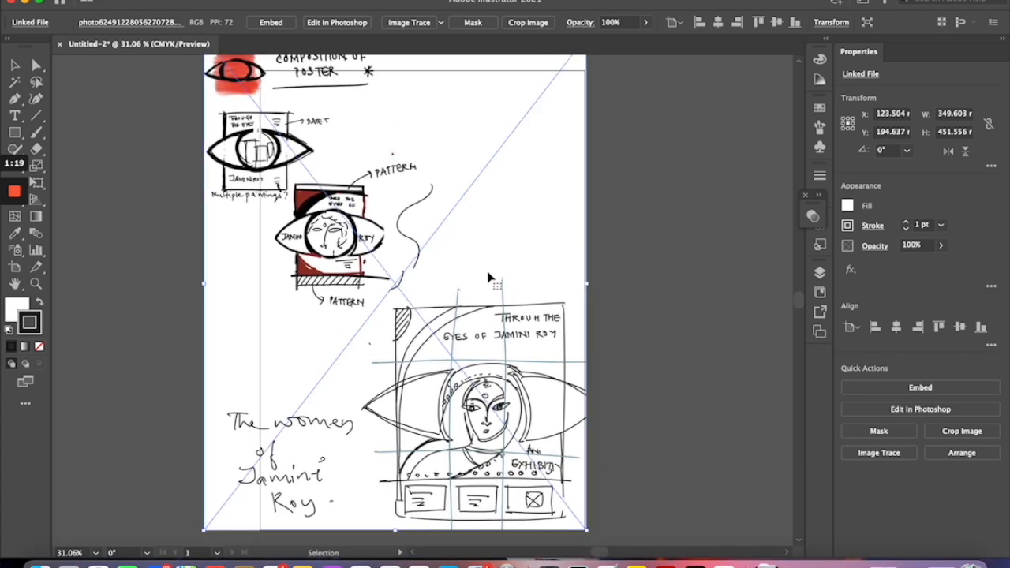
- Scale the placed sketch up to about 730 × 943 mm and move it so the large poster drawing covers the artboard
{"action": "scroll", "coordinate": [488, 276], "scroll_direction": "down", "scroll_amount": 2}
{"action": "left_click", "coordinate": [652, 306]}
{"action": "left_click", "coordinate": [541, 306]}
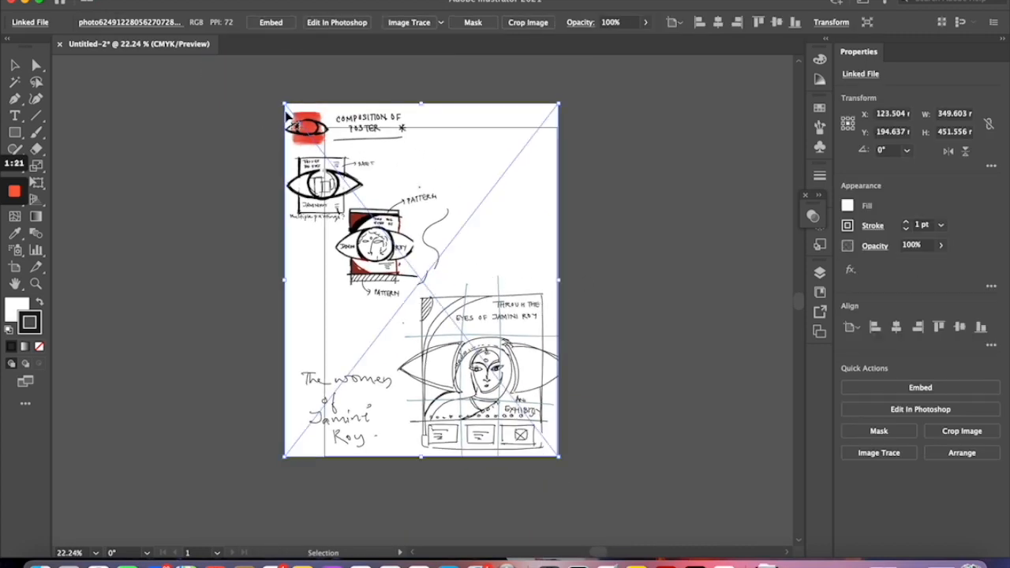
{"action": "scroll", "coordinate": [289, 116], "scroll_direction": "down", "scroll_amount": 4}
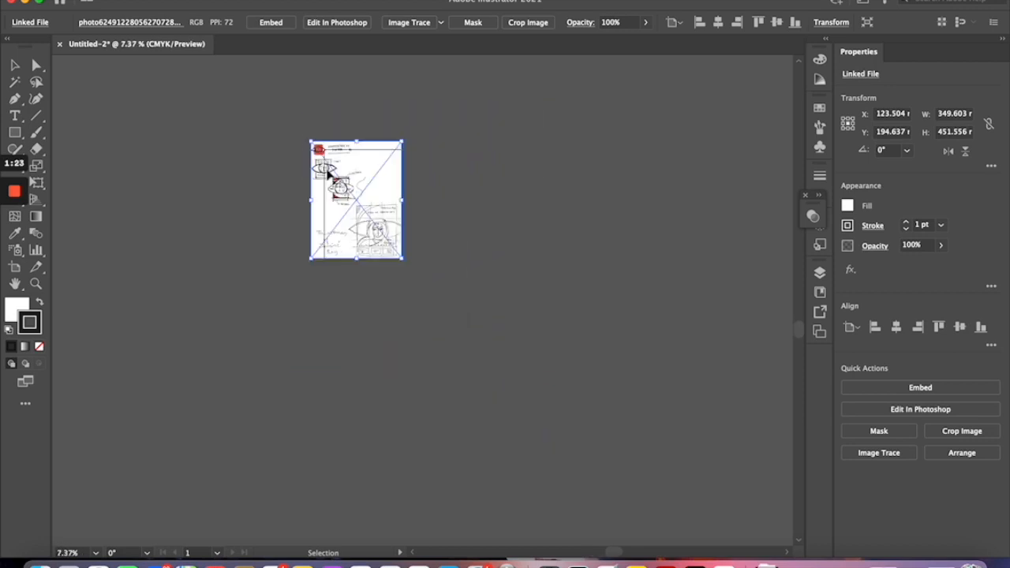
{"action": "scroll", "coordinate": [329, 175], "scroll_direction": "down", "scroll_amount": 2}
{"action": "left_click_drag", "start_coordinate": [352, 221], "coordinate": [220, 87]}
{"action": "key", "text": "super+z"}
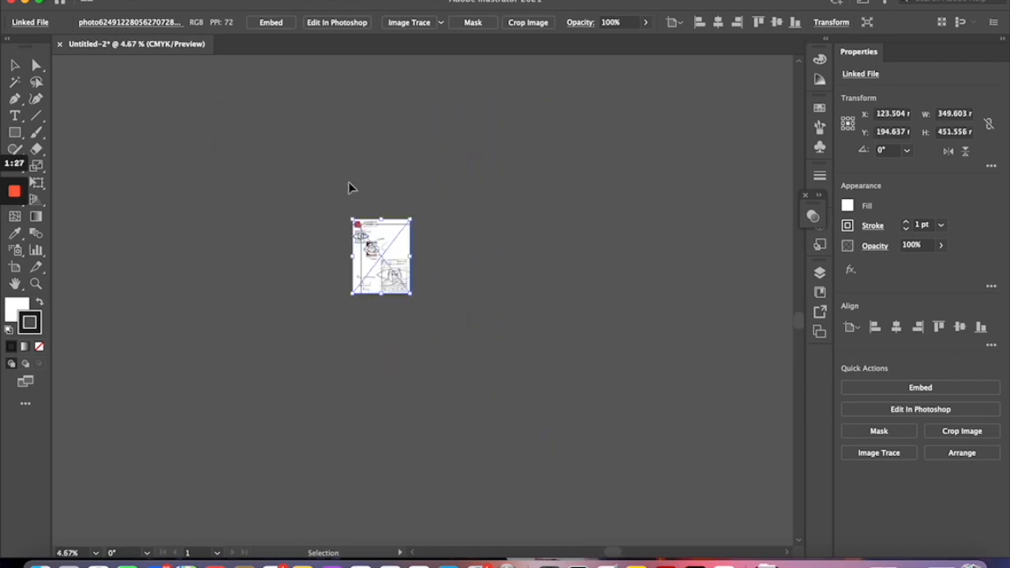
{"action": "left_click_drag", "start_coordinate": [352, 221], "coordinate": [261, 143]}
{"action": "left_click_drag", "start_coordinate": [410, 293], "coordinate": [402, 280]}
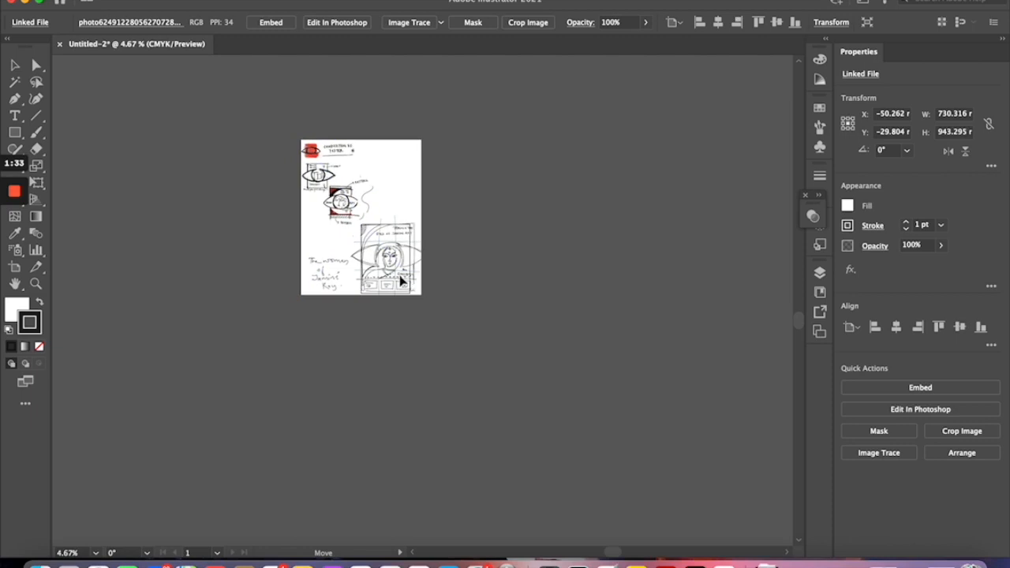
{"action": "left_click", "coordinate": [533, 325]}
- Reduce the linked sketch's opacity so its lines are faint but still clear enough to trace
{"action": "scroll", "coordinate": [569, 285], "scroll_direction": "up", "scroll_amount": 10}
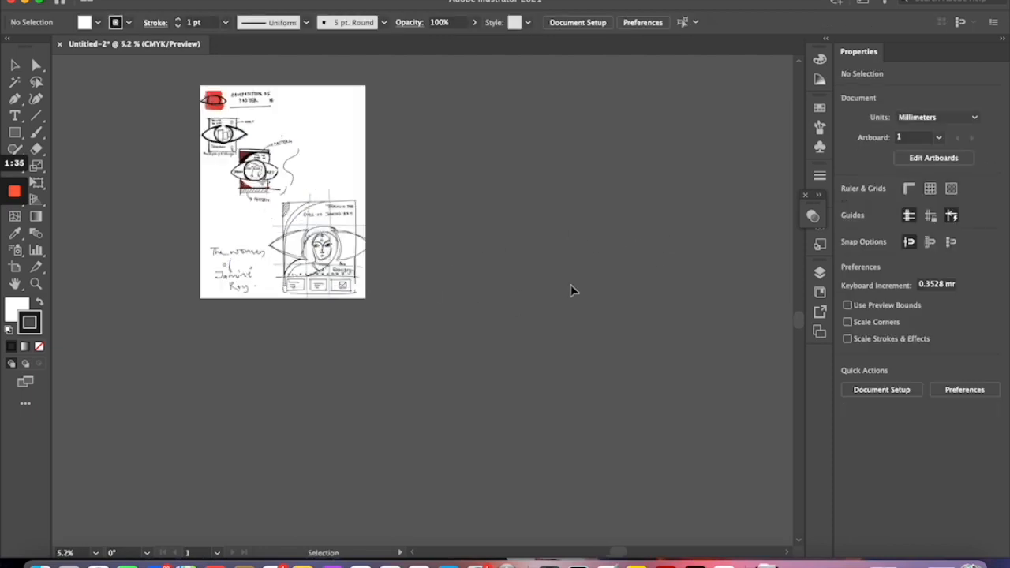
{"action": "scroll", "coordinate": [570, 285], "scroll_direction": "left", "scroll_amount": 7}
{"action": "scroll", "coordinate": [570, 291], "scroll_direction": "left", "scroll_amount": 5}
{"action": "scroll", "coordinate": [570, 290], "scroll_direction": "up", "scroll_amount": 2}
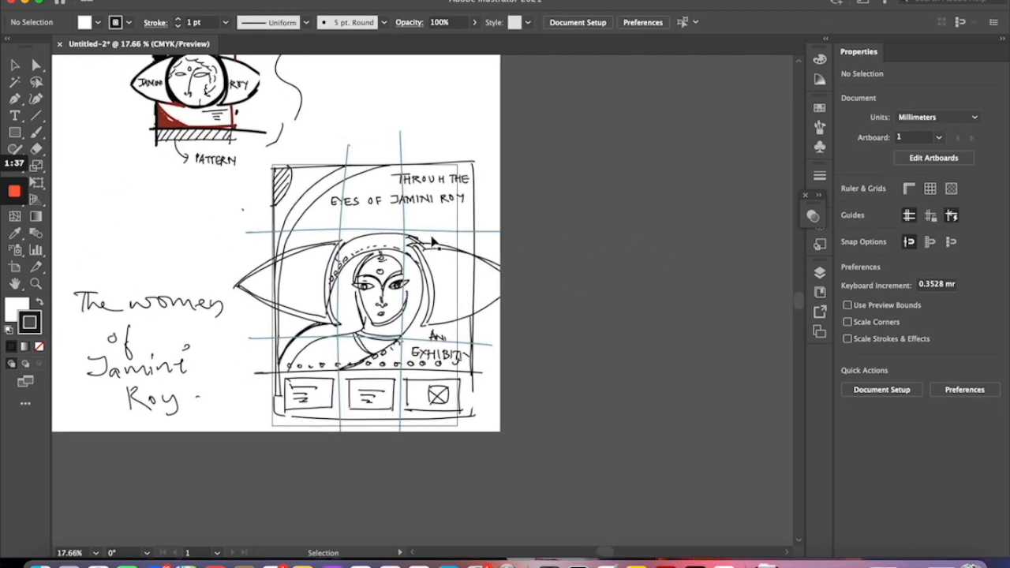
{"action": "left_click", "coordinate": [474, 266]}
{"action": "left_click", "coordinate": [820, 272]}
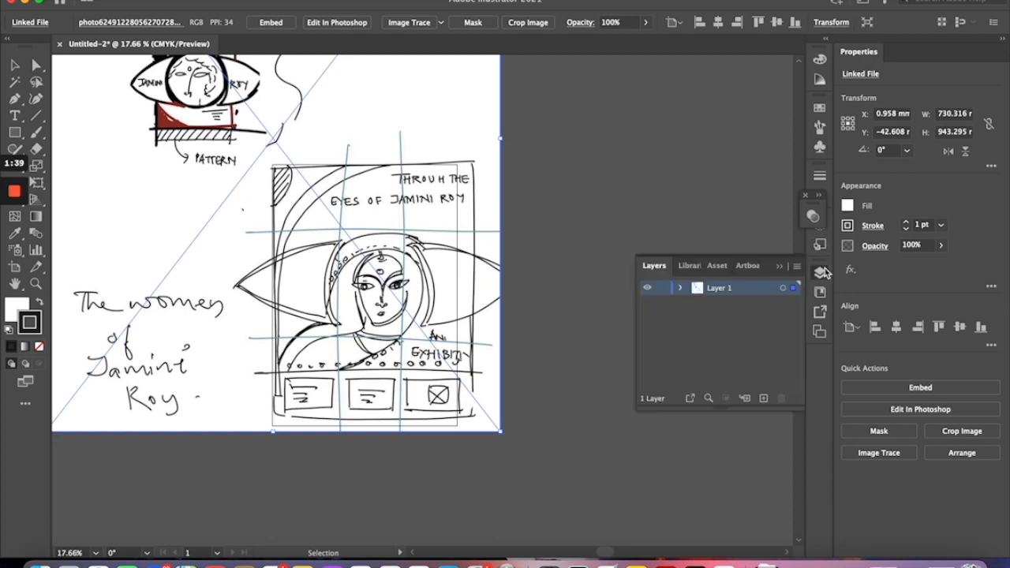
{"action": "left_click", "coordinate": [680, 289]}
{"action": "left_click", "coordinate": [738, 309]}
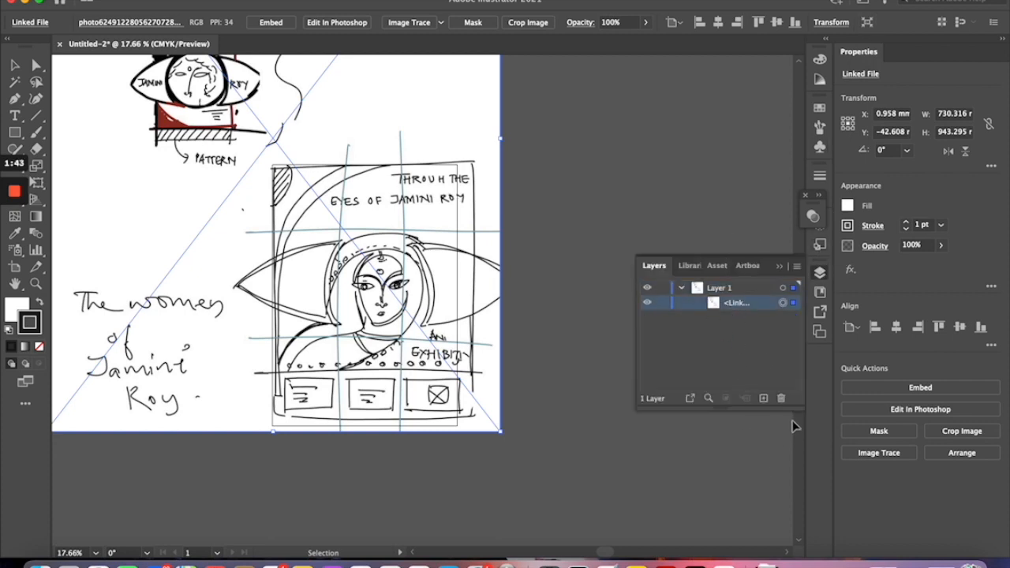
{"action": "left_click", "coordinate": [941, 246]}
{"action": "left_click_drag", "start_coordinate": [939, 267], "coordinate": [889, 265]}
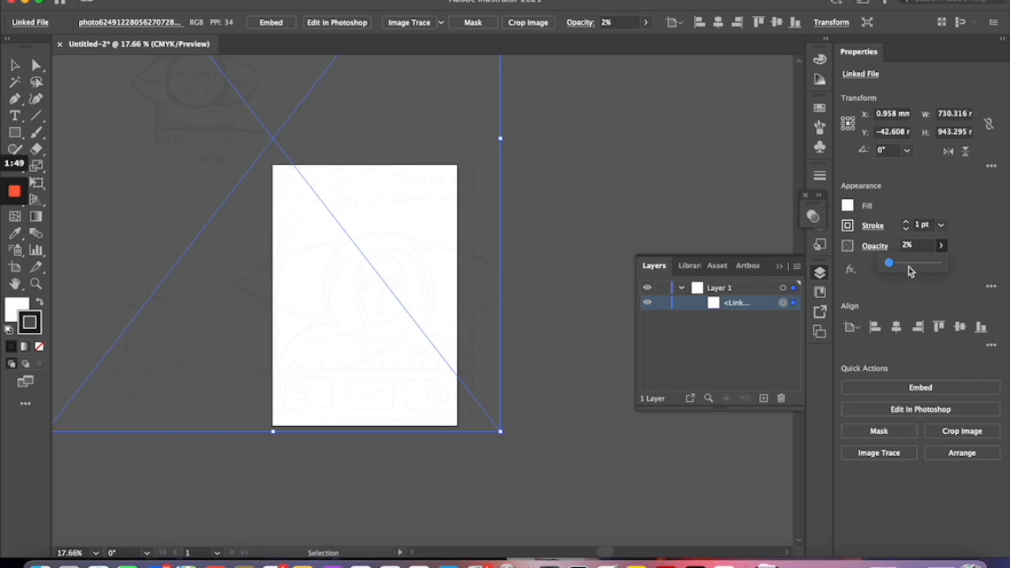
{"action": "left_click", "coordinate": [909, 266]}
{"action": "left_click", "coordinate": [556, 501]}
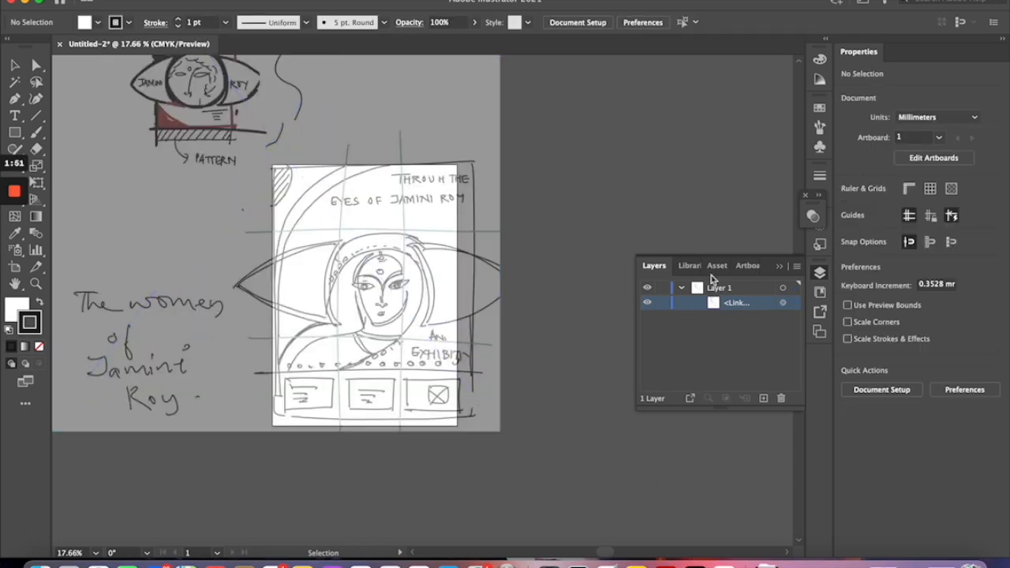
- Add a new layer above the layer that holds the linked sketch
{"action": "left_click", "coordinate": [779, 268]}
{"action": "left_click", "coordinate": [820, 272]}
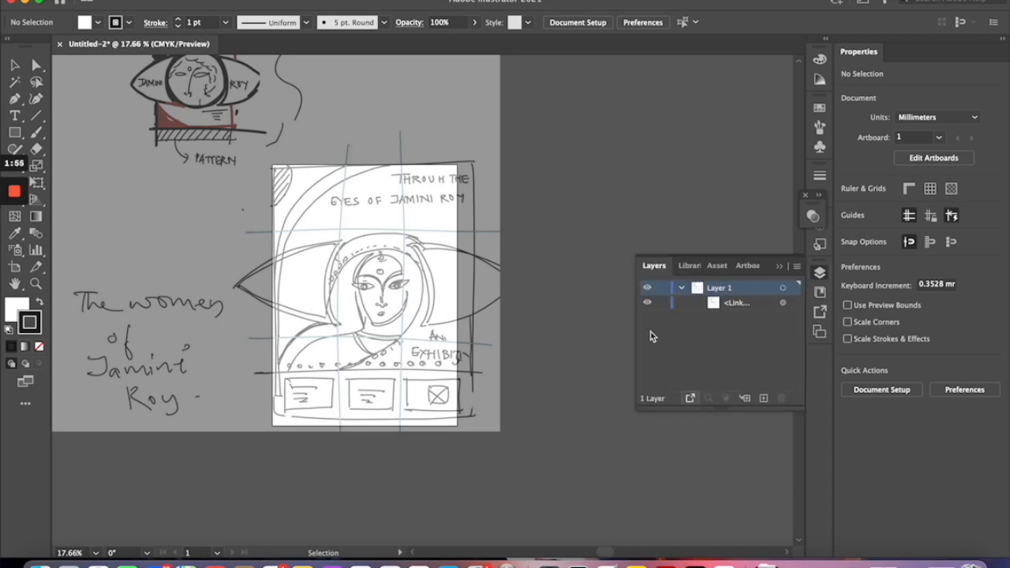
{"action": "left_click", "coordinate": [764, 401]}
{"action": "double_click", "coordinate": [727, 291]}
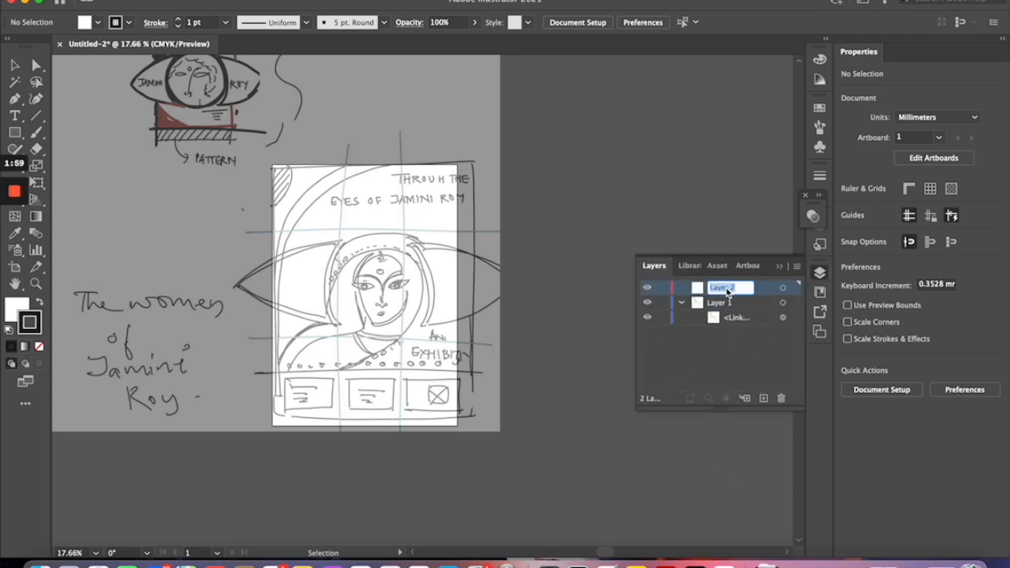
{"action": "key", "text": "Right"}
{"action": "key", "text": "Return"}
- Nudge the sketch left until the poster drawing's right edge lines up with the artboard's right edge
{"action": "left_click", "coordinate": [369, 295]}
{"action": "key", "text": "Left"}
{"action": "key", "text": "Left"}
{"action": "key", "text": "Left"}
{"action": "key", "text": "shift+Left"}
{"action": "key", "text": "shift+Left"}
{"action": "key", "text": "shift+Left"}
{"action": "key", "text": "shift+Left"}
{"action": "key", "text": "shift+Left"}
{"action": "key", "text": "shift+Left"}
{"action": "left_click", "coordinate": [537, 332]}
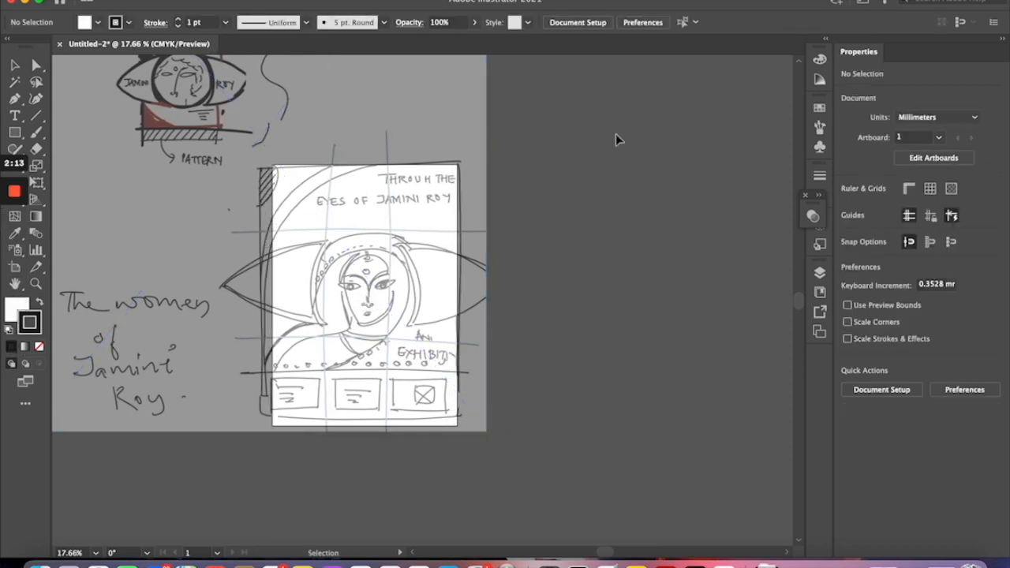
- Show the document rulers
{"action": "scroll", "coordinate": [653, 160], "scroll_direction": "up", "scroll_amount": 1}
{"action": "scroll", "coordinate": [653, 160], "scroll_direction": "left", "scroll_amount": 1}
{"action": "left_click", "coordinate": [319, 0]}
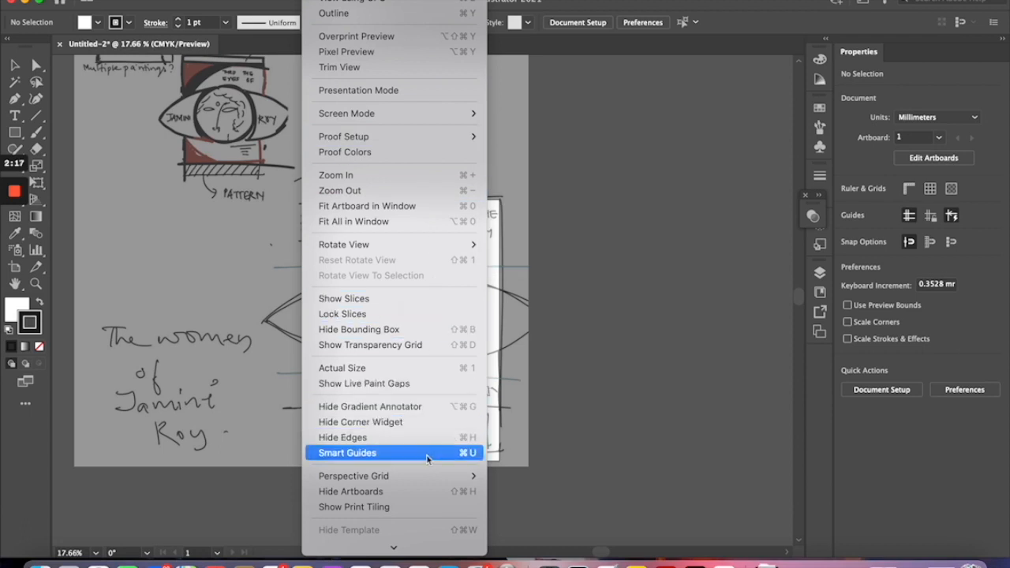
{"action": "mouse_move", "coordinate": [427, 477]}
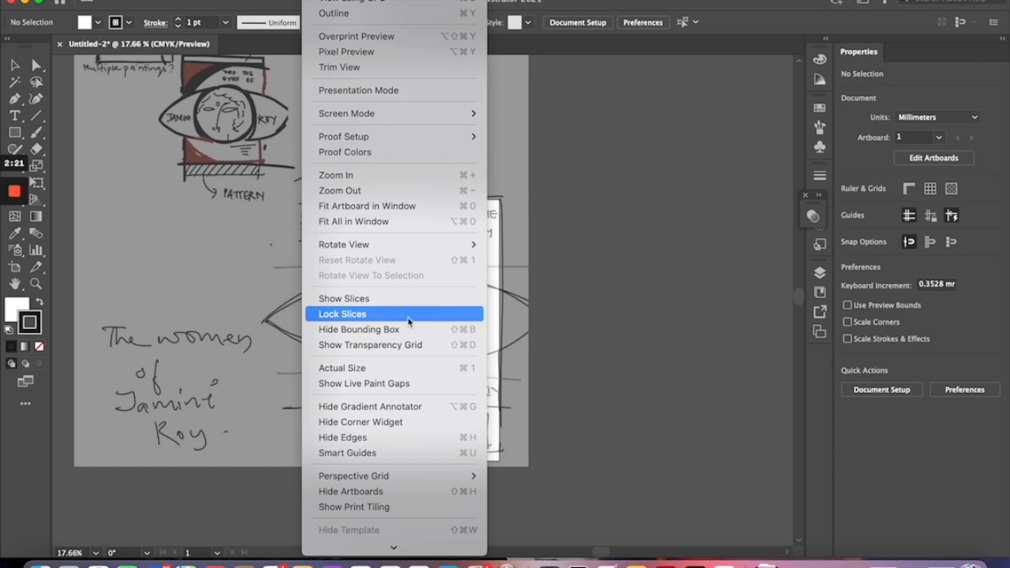
{"action": "mouse_move", "coordinate": [396, 553]}
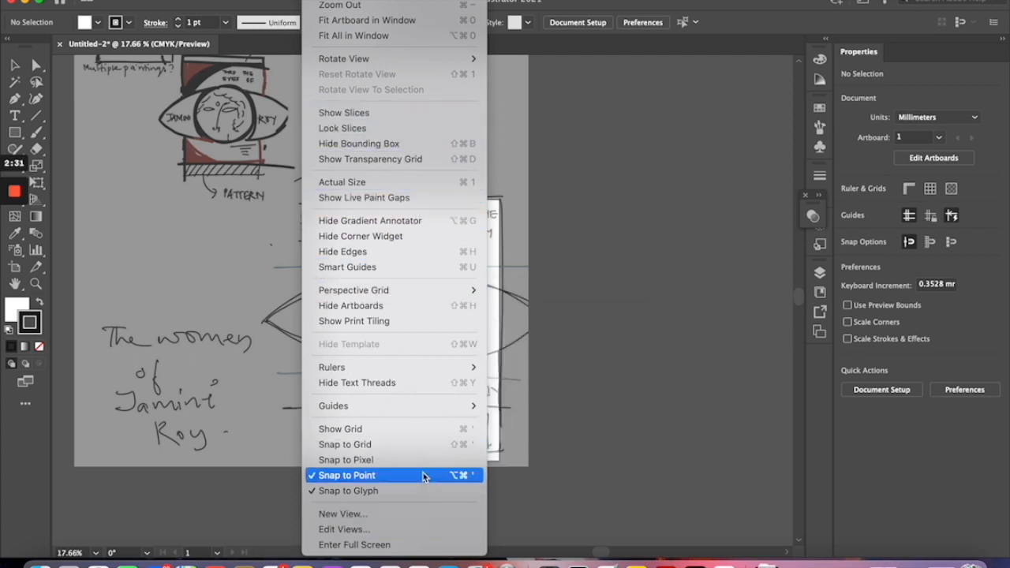
{"action": "scroll", "coordinate": [356, 129], "scroll_direction": "up", "scroll_amount": 3}
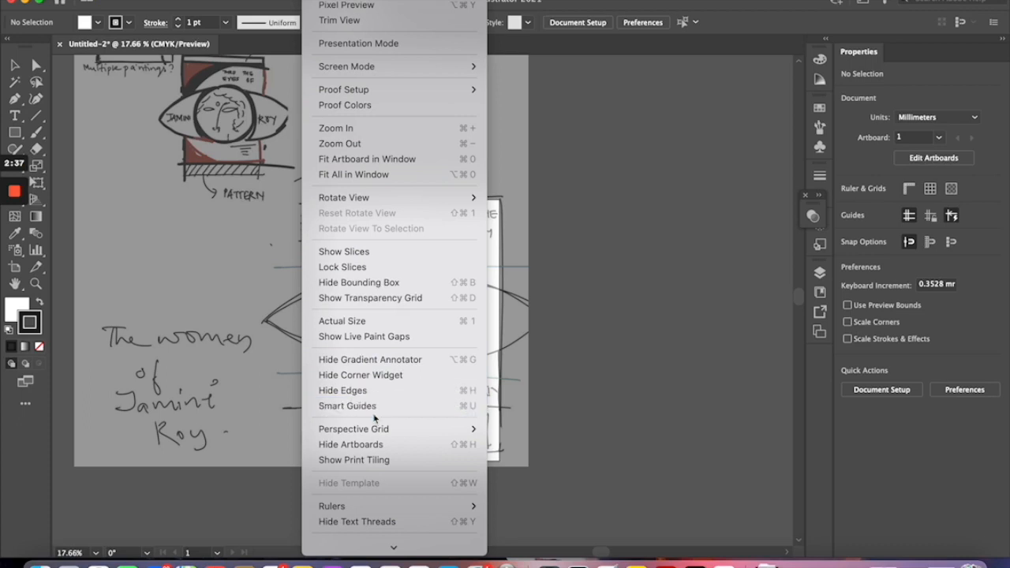
{"action": "mouse_move", "coordinate": [377, 429]}
{"action": "left_click", "coordinate": [522, 506]}
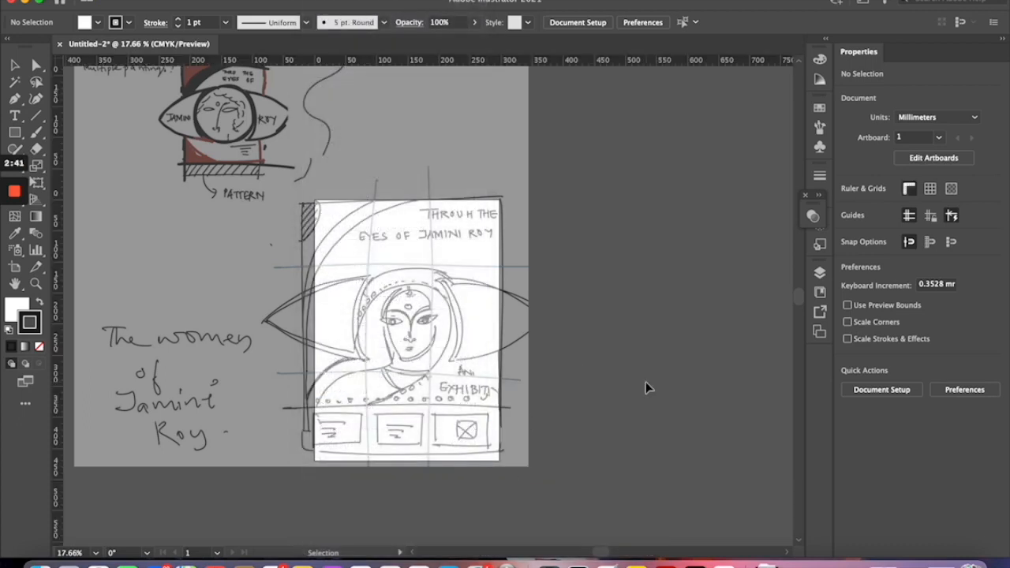
- Place two vertical ruler guides that divide the artboard's width into rough thirds along the sketched grid lines
{"action": "left_click_drag", "start_coordinate": [59, 365], "coordinate": [235, 365]}
{"action": "left_click_drag", "start_coordinate": [361, 376], "coordinate": [373, 382]}
{"action": "right_click", "coordinate": [57, 497]}
{"action": "left_click", "coordinate": [303, 505]}
{"action": "left_click_drag", "start_coordinate": [60, 489], "coordinate": [435, 503]}
- Place two horizontal ruler guides that divide the artboard's height into rough thirds near the sketched grid lines
{"action": "left_click_drag", "start_coordinate": [571, 60], "coordinate": [586, 285]}
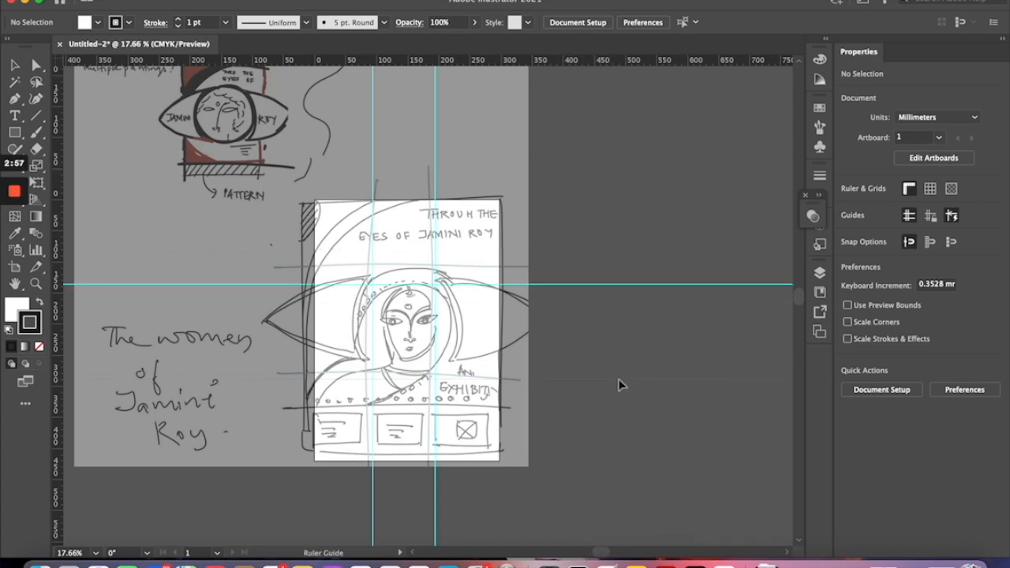
{"action": "left_click_drag", "start_coordinate": [617, 370], "coordinate": [617, 370]}
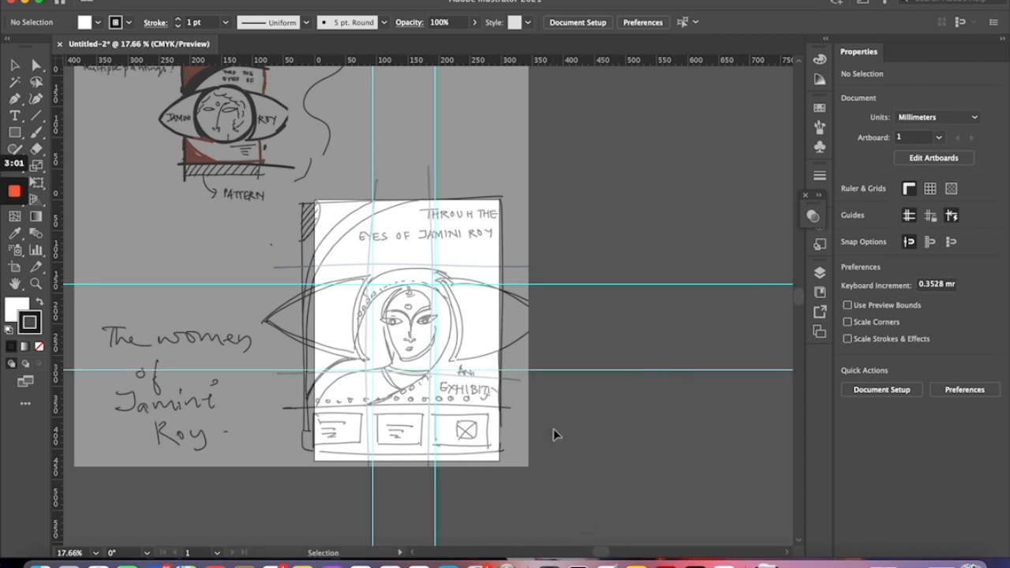
{"action": "left_click", "coordinate": [512, 445]}
{"action": "left_click", "coordinate": [623, 415]}
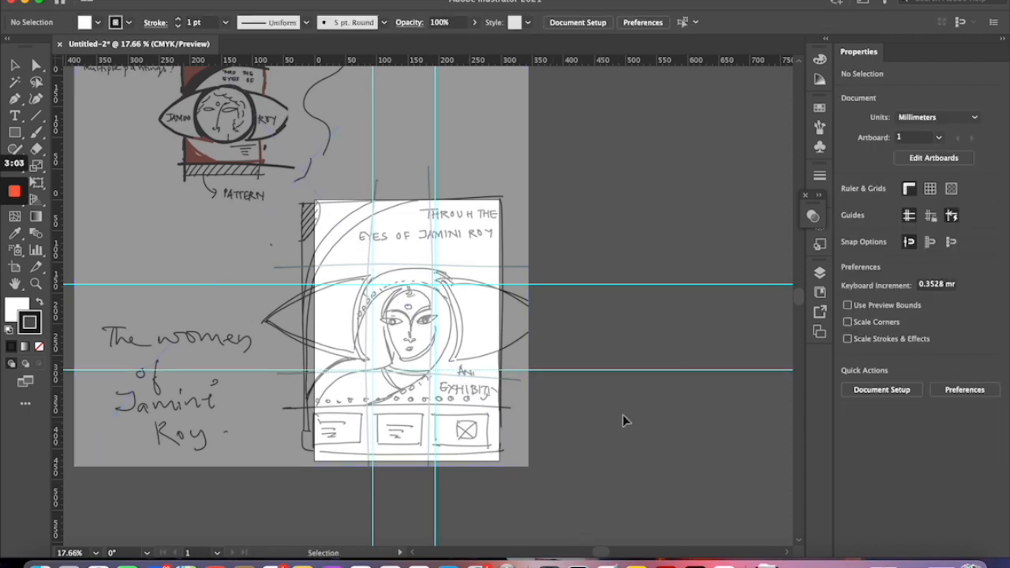
- Trace the sketch's inner arch with the Pen tool from the artboard's lower-left corner to its top edge at about X 222 mm
{"action": "left_click", "coordinate": [12, 99]}
{"action": "key", "text": "super"}
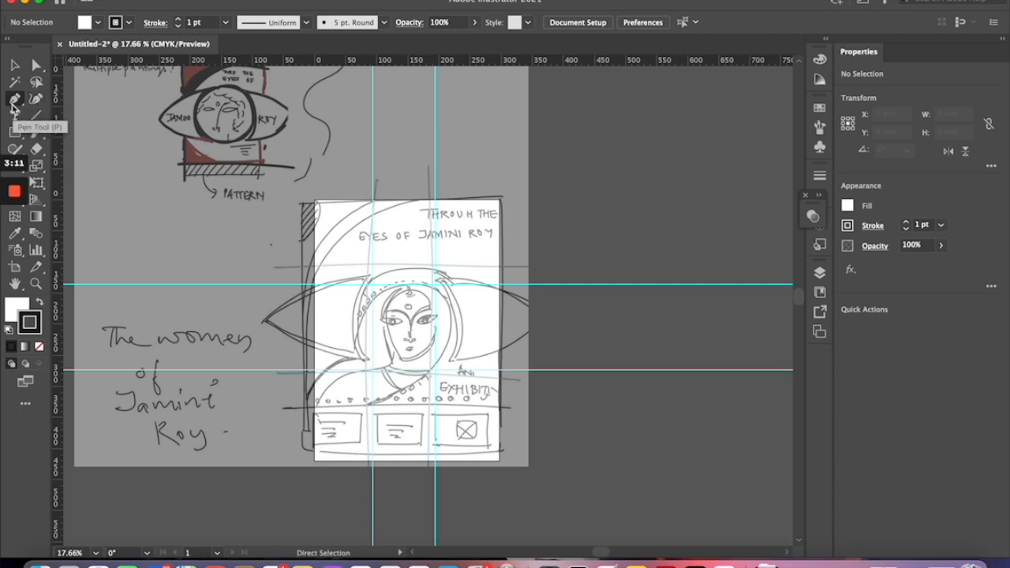
{"action": "left_click", "coordinate": [14, 99]}
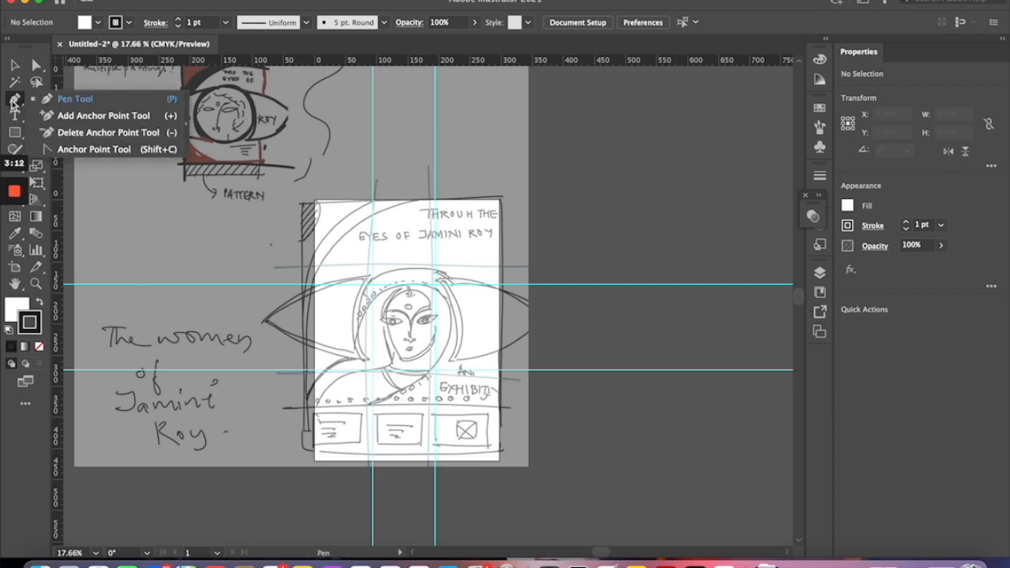
{"action": "left_click", "coordinate": [315, 462]}
{"action": "left_click", "coordinate": [316, 201]}
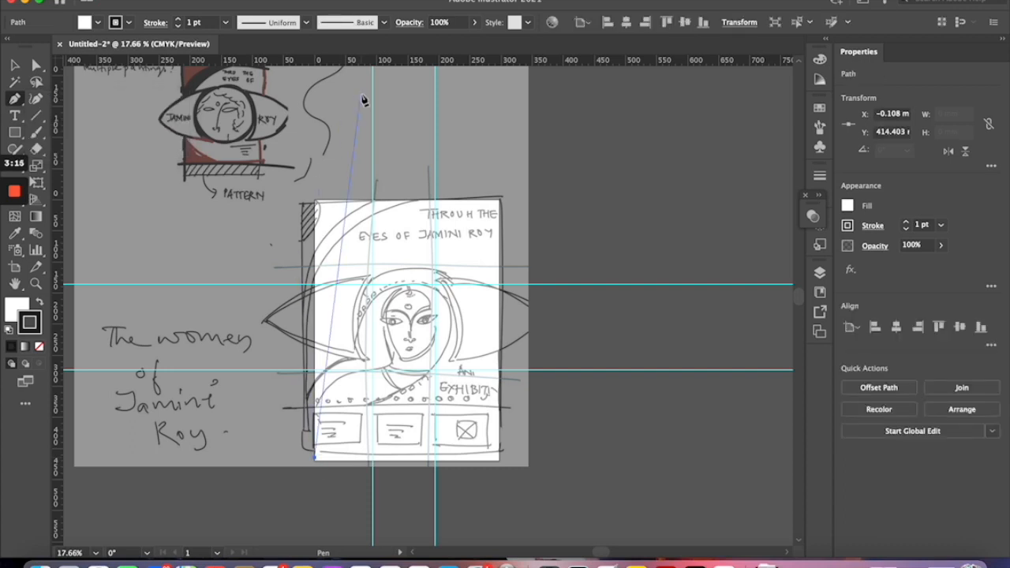
{"action": "right_click", "coordinate": [325, 271]}
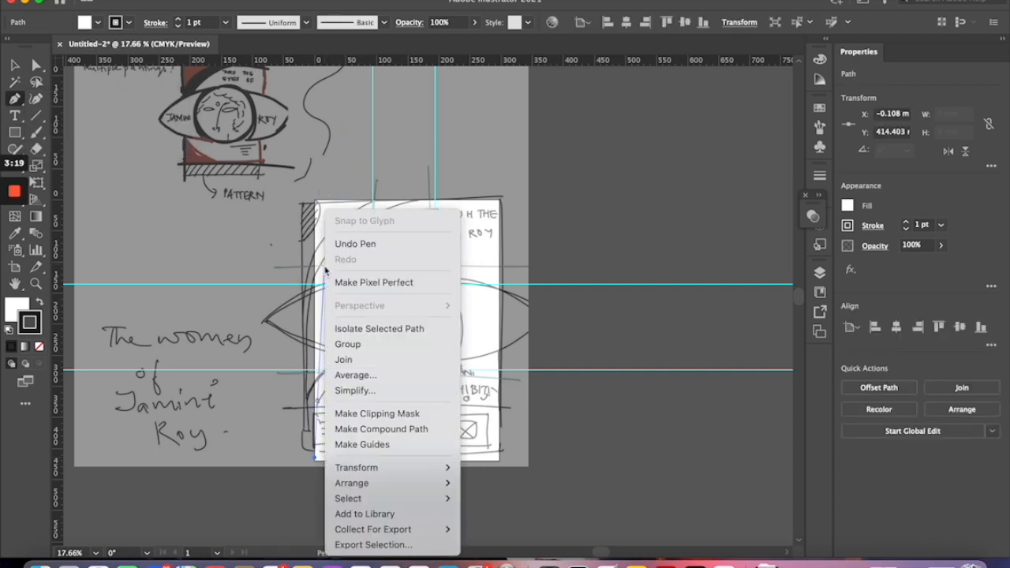
{"action": "left_click", "coordinate": [321, 266]}
{"action": "left_click_drag", "start_coordinate": [325, 261], "coordinate": [336, 257]}
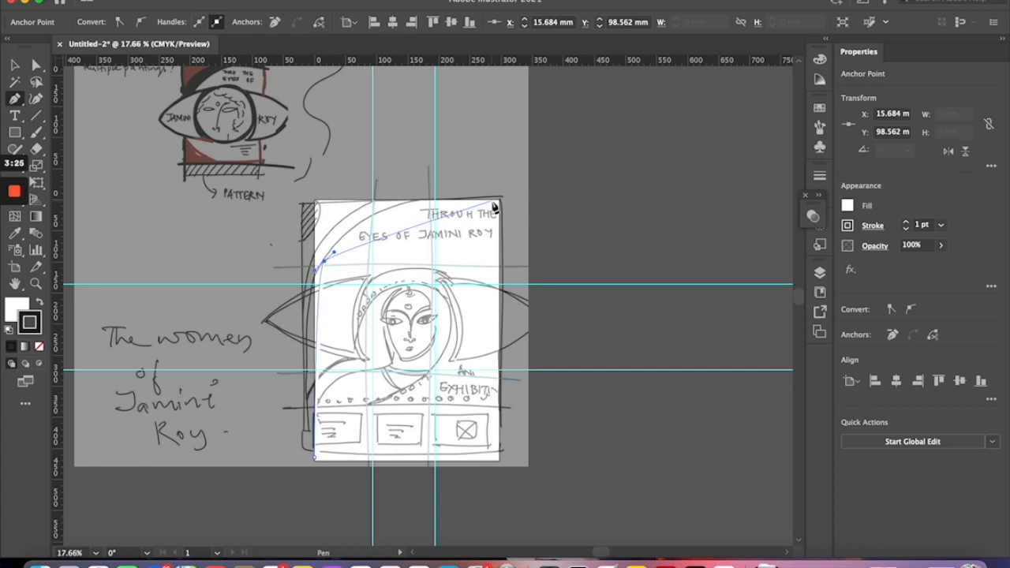
{"action": "left_click_drag", "start_coordinate": [451, 199], "coordinate": [550, 205]}
- Trace the outer arch from the top edge at about X 96 mm around the upper-left curve, closing the shape at the artboard's lower-left corner
{"action": "scroll", "coordinate": [413, 218], "scroll_direction": "up", "scroll_amount": 3}
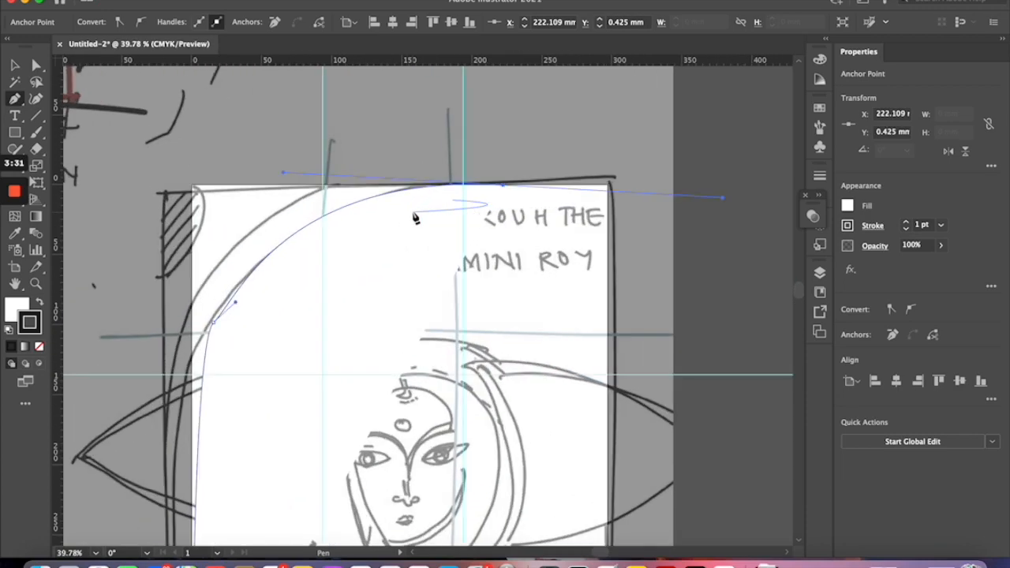
{"action": "left_click", "coordinate": [328, 189]}
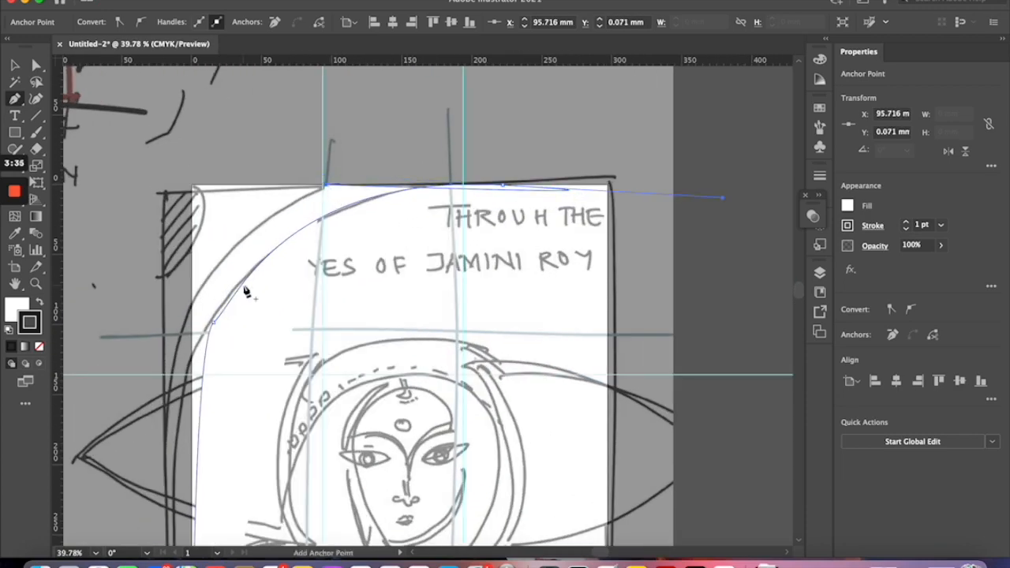
{"action": "scroll", "coordinate": [242, 286], "scroll_direction": "down", "scroll_amount": 3}
{"action": "scroll", "coordinate": [217, 317], "scroll_direction": "up", "scroll_amount": 3}
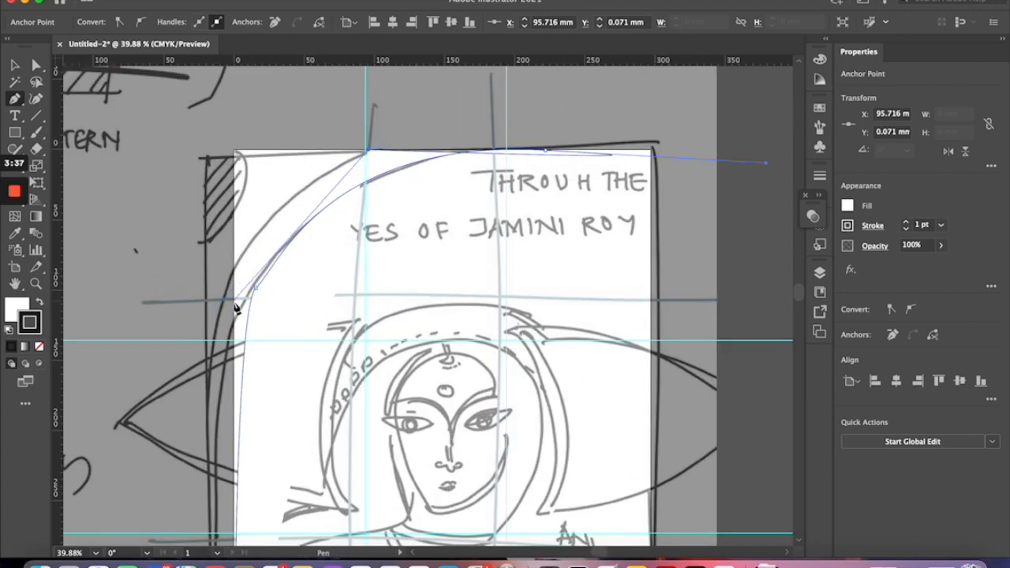
{"action": "left_click_drag", "start_coordinate": [234, 304], "coordinate": [228, 416]}
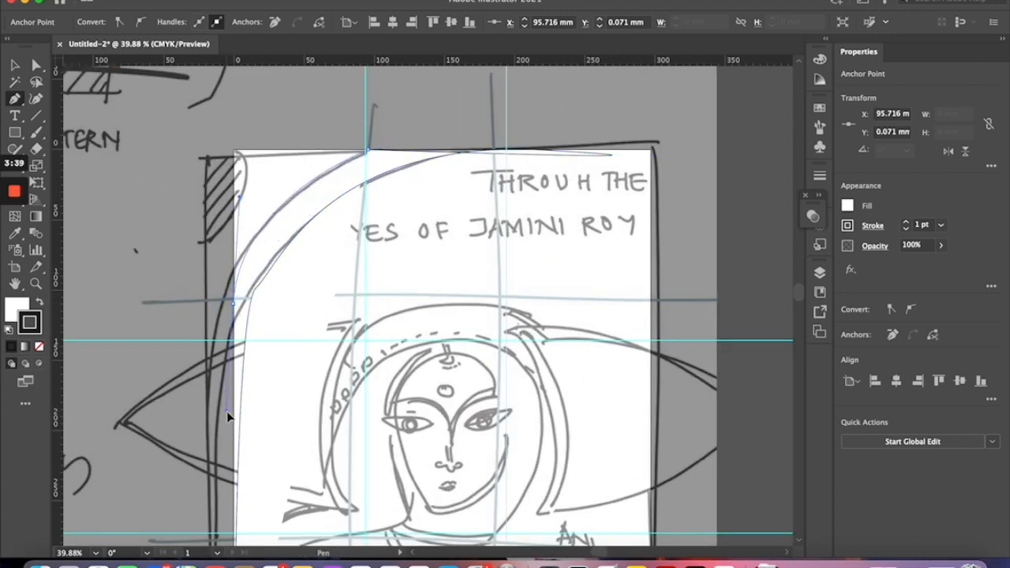
{"action": "scroll", "coordinate": [228, 417], "scroll_direction": "down", "scroll_amount": 5}
{"action": "scroll", "coordinate": [228, 417], "scroll_direction": "left", "scroll_amount": 2}
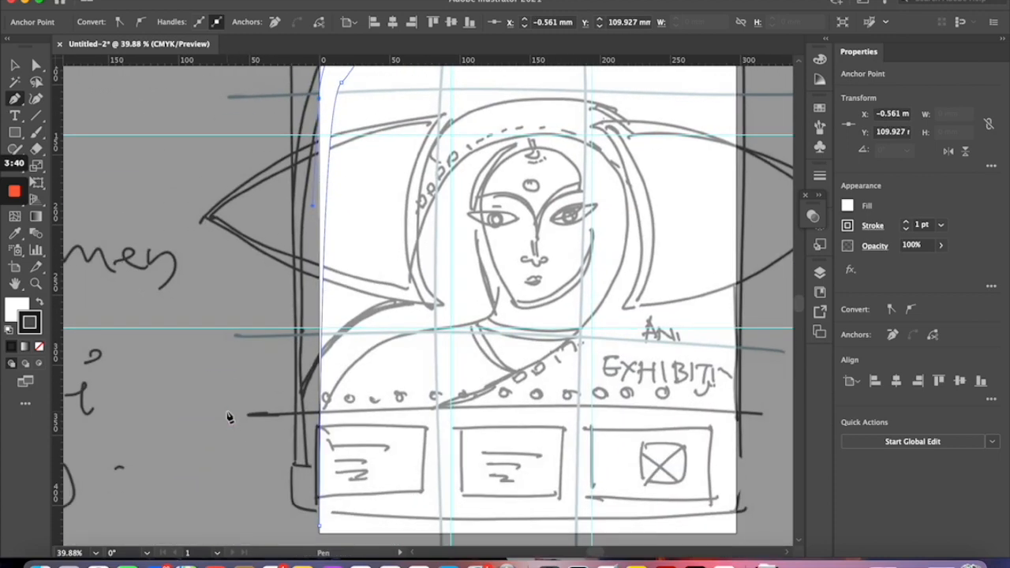
{"action": "left_click", "coordinate": [320, 530]}
- Reshape the inner arch's left bend by moving its anchor to about X 16 mm, Y 108.5 mm and adjusting its handles into a smooth curve
{"action": "scroll", "coordinate": [442, 403], "scroll_direction": "down", "scroll_amount": 3}
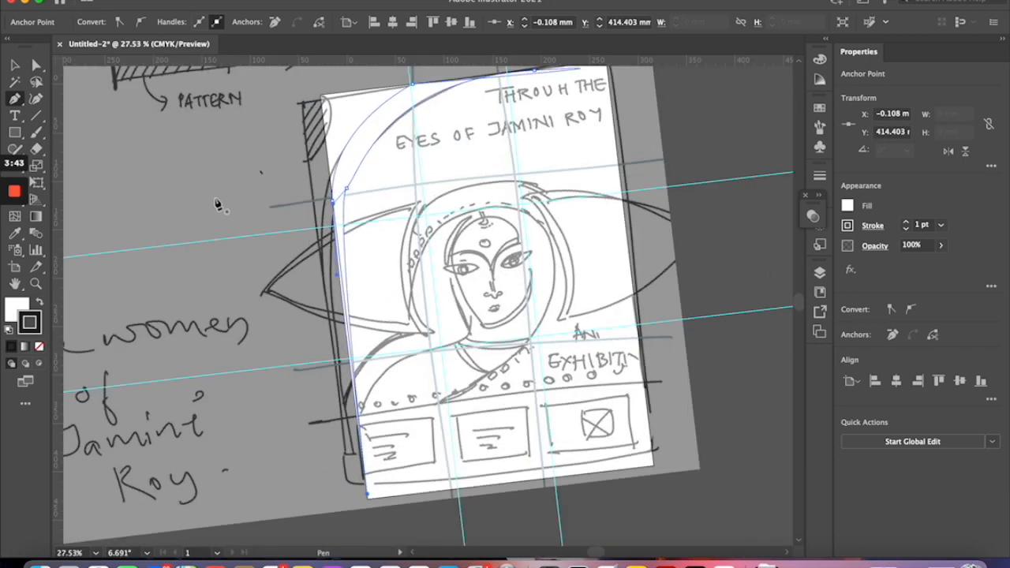
{"action": "left_click", "coordinate": [346, 191]}
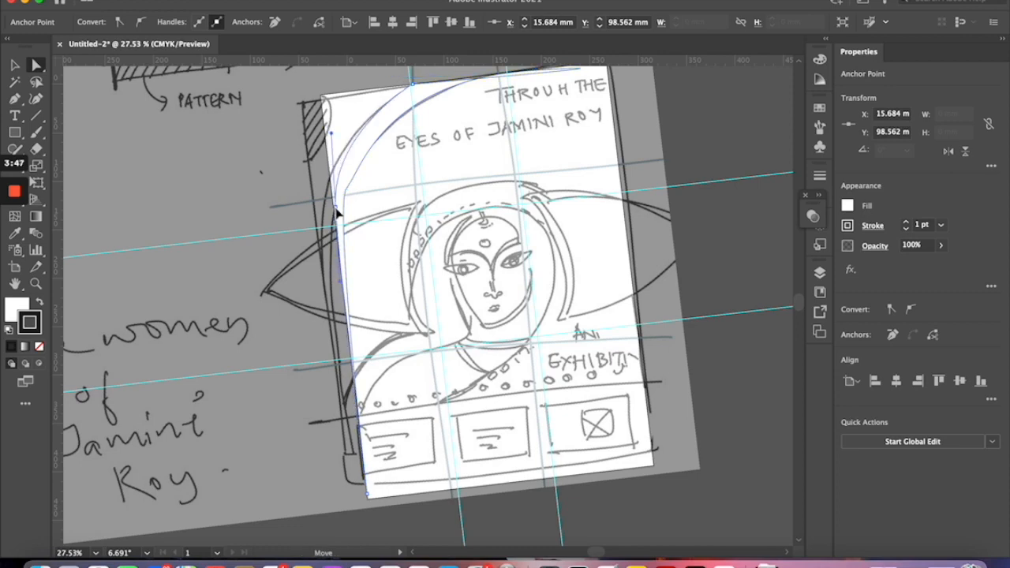
{"action": "left_click", "coordinate": [336, 206]}
{"action": "left_click_drag", "start_coordinate": [334, 206], "coordinate": [333, 201]}
{"action": "scroll", "coordinate": [347, 187], "scroll_direction": "up", "scroll_amount": 10}
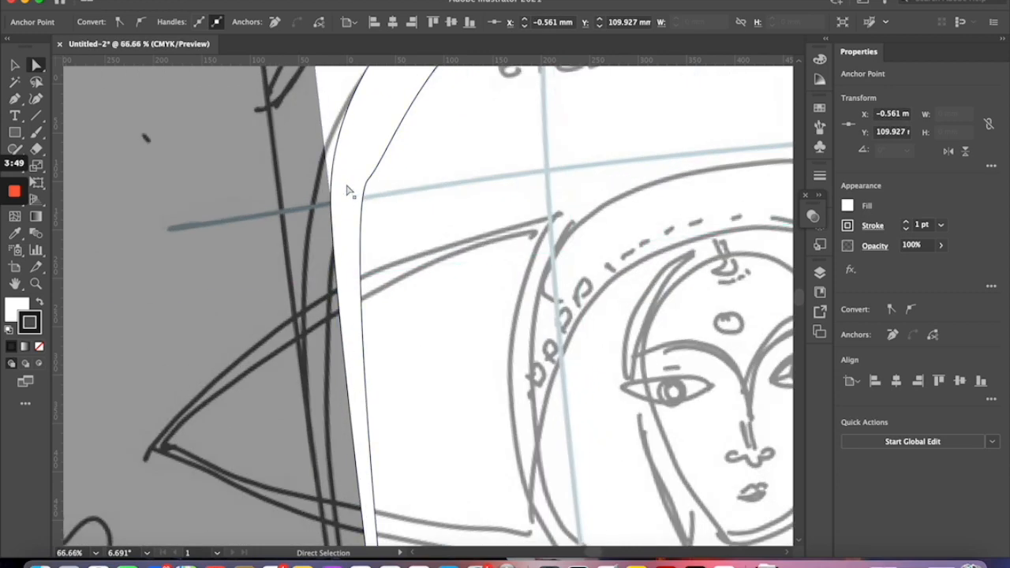
{"action": "left_click", "coordinate": [394, 174]}
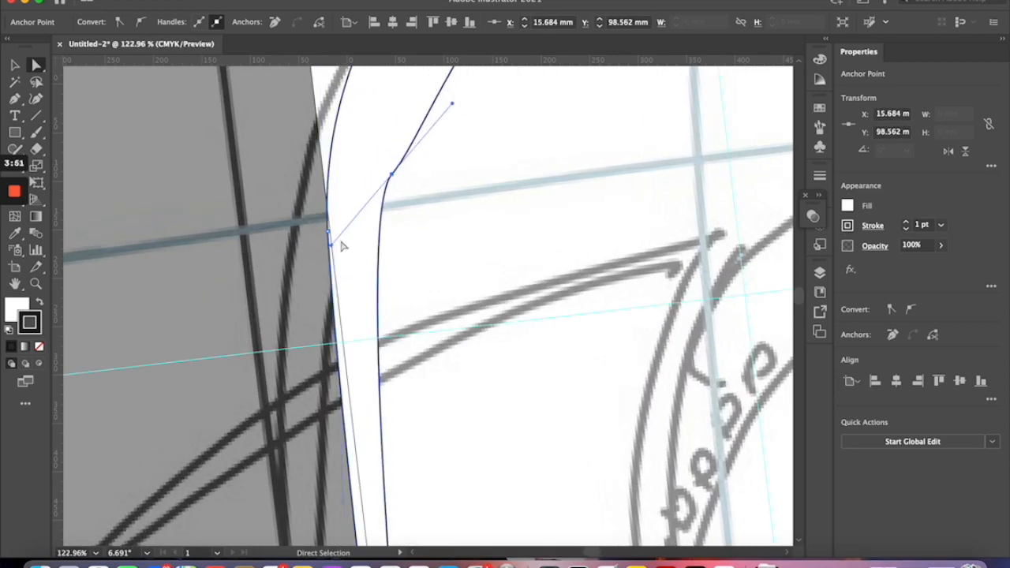
{"action": "left_click_drag", "start_coordinate": [332, 249], "coordinate": [360, 216]}
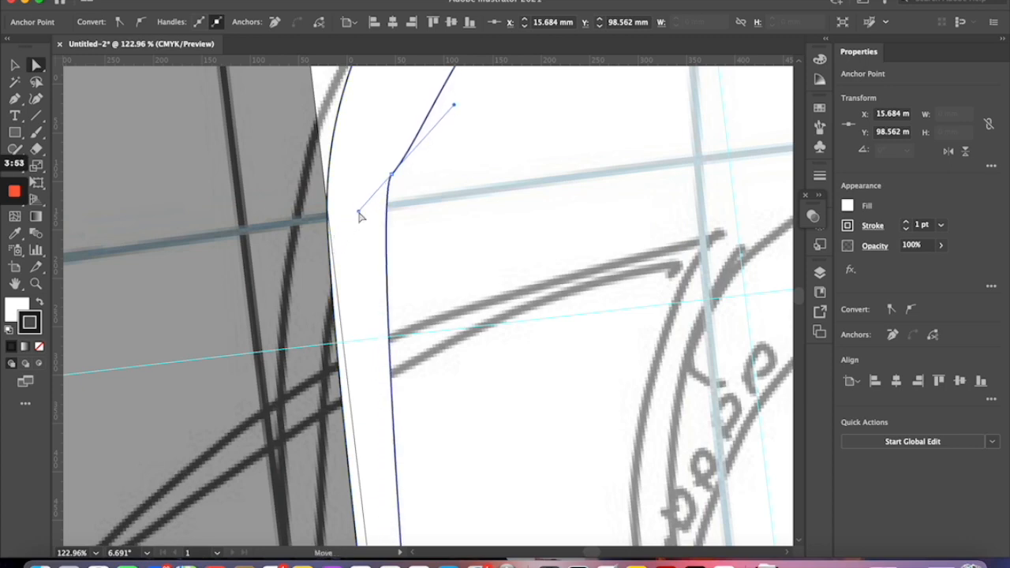
{"action": "left_click_drag", "start_coordinate": [390, 175], "coordinate": [397, 216]}
{"action": "left_click_drag", "start_coordinate": [460, 148], "coordinate": [424, 95]}
{"action": "left_click_drag", "start_coordinate": [388, 267], "coordinate": [377, 385]}
- Adjust the handles of the arch's top-edge anchor at about X 222 mm so the tip runs flush along the artboard's edge
{"action": "scroll", "coordinate": [377, 385], "scroll_direction": "down", "scroll_amount": 4}
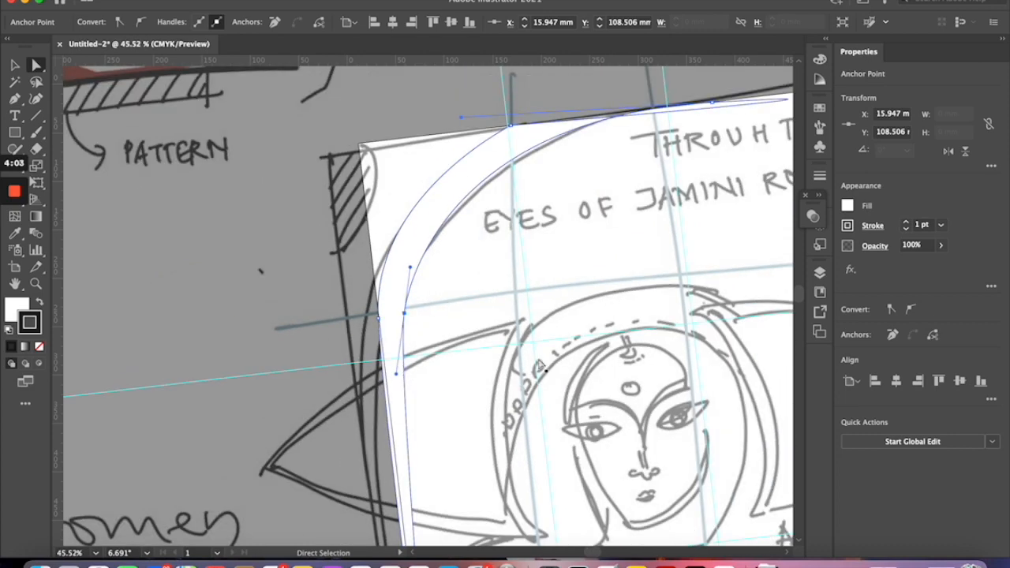
{"action": "scroll", "coordinate": [545, 370], "scroll_direction": "right", "scroll_amount": 5}
{"action": "scroll", "coordinate": [502, 194], "scroll_direction": "up", "scroll_amount": 3}
{"action": "scroll", "coordinate": [505, 207], "scroll_direction": "right", "scroll_amount": 3}
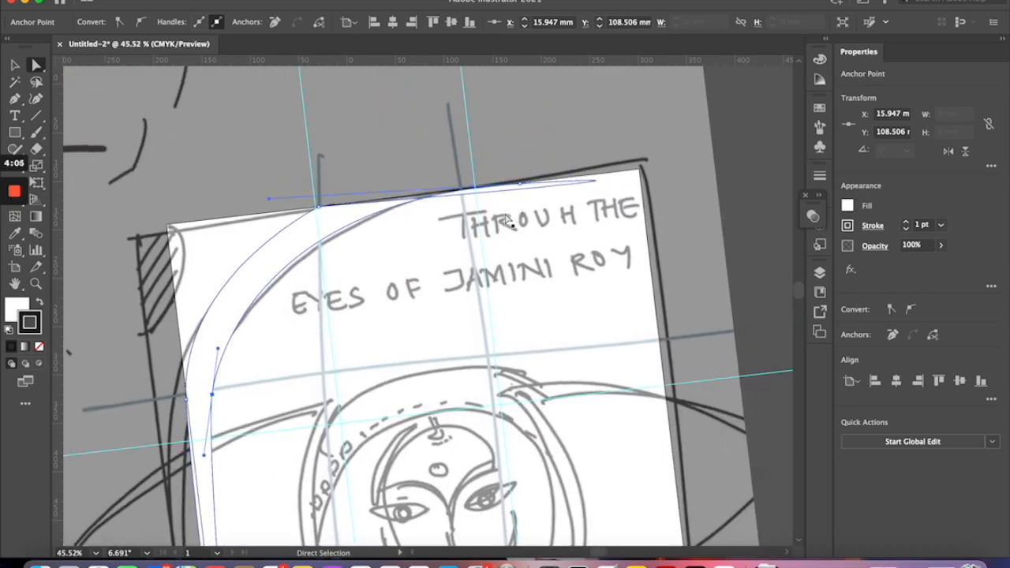
{"action": "left_click_drag", "start_coordinate": [523, 187], "coordinate": [596, 181]}
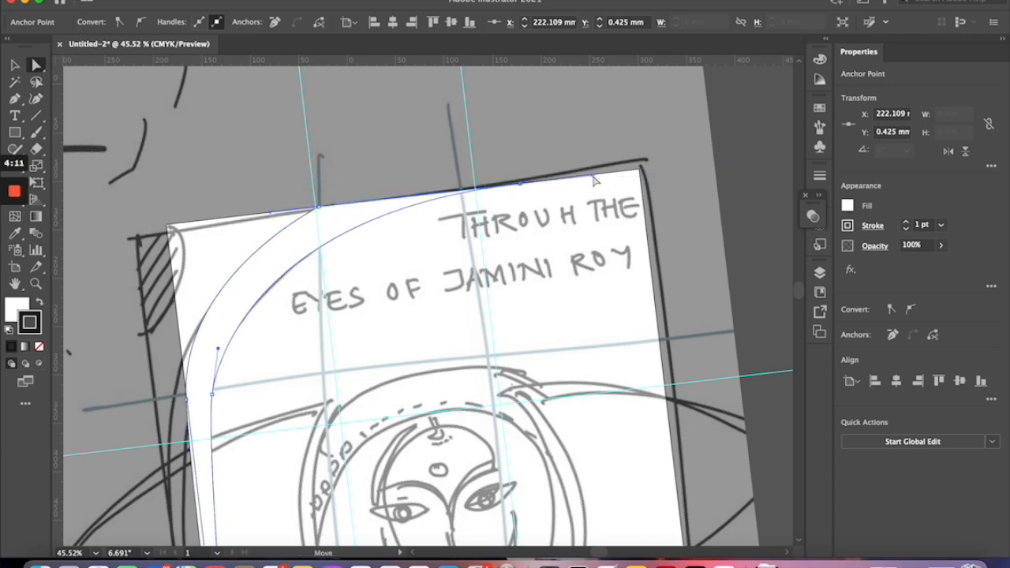
- Reset the canvas view rotation to 0°
{"action": "scroll", "coordinate": [339, 274], "scroll_direction": "down", "scroll_amount": 5}
{"action": "scroll", "coordinate": [340, 274], "scroll_direction": "down", "scroll_amount": 3}
{"action": "scroll", "coordinate": [339, 274], "scroll_direction": "left", "scroll_amount": 2}
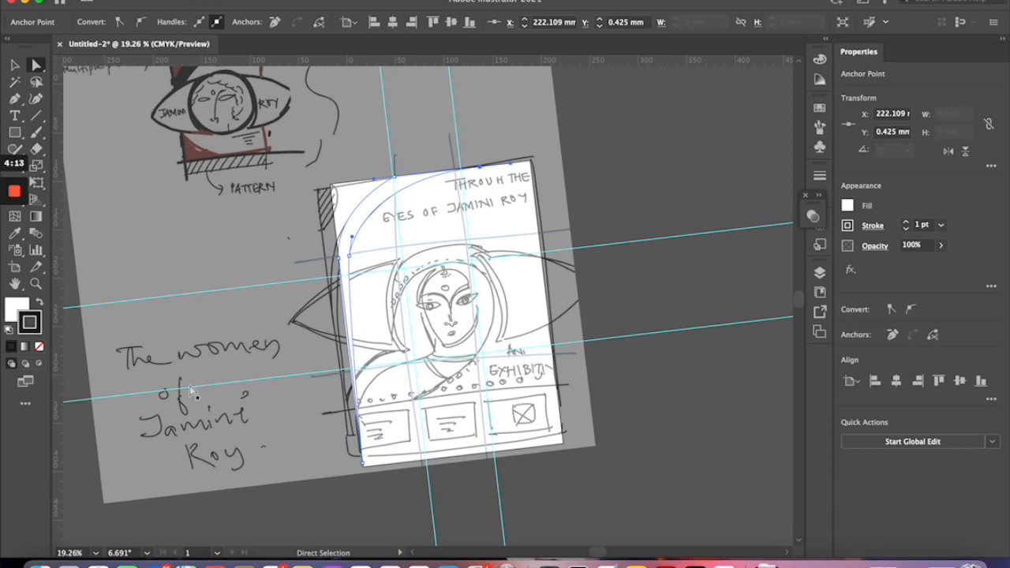
{"action": "left_click", "coordinate": [133, 550]}
{"action": "type", "text": "0"}
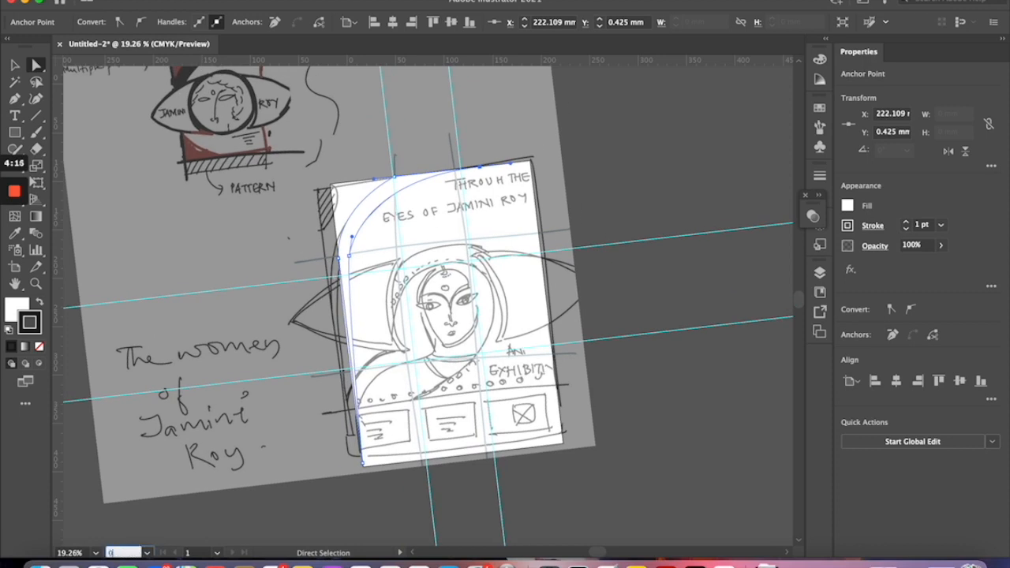
{"action": "key", "text": "Return"}
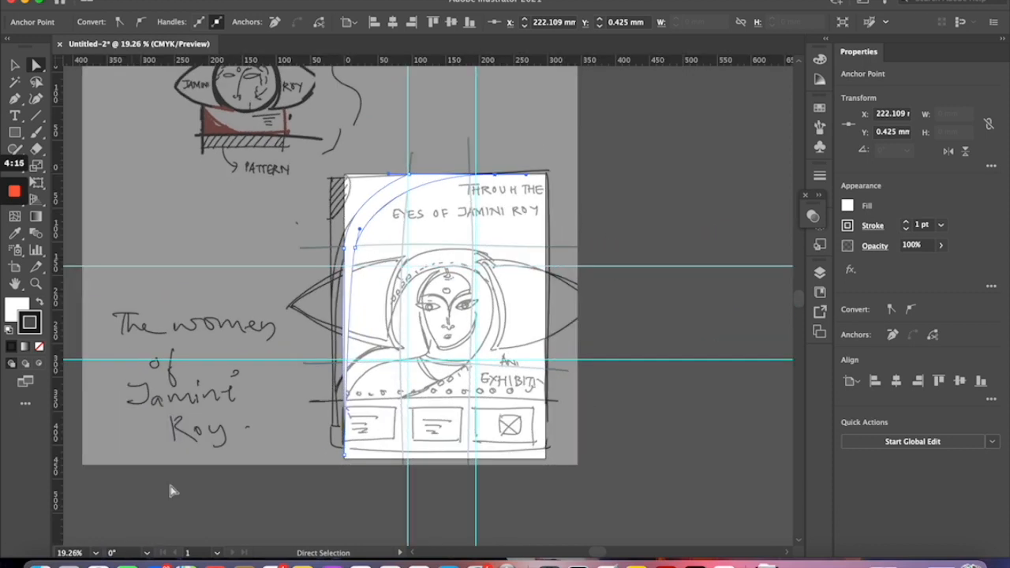
- Swap the arch shape's fill and stroke colours so it has a black fill and a white stroke, and deselect it
{"action": "left_click", "coordinate": [42, 302]}
{"action": "left_click", "coordinate": [16, 64]}
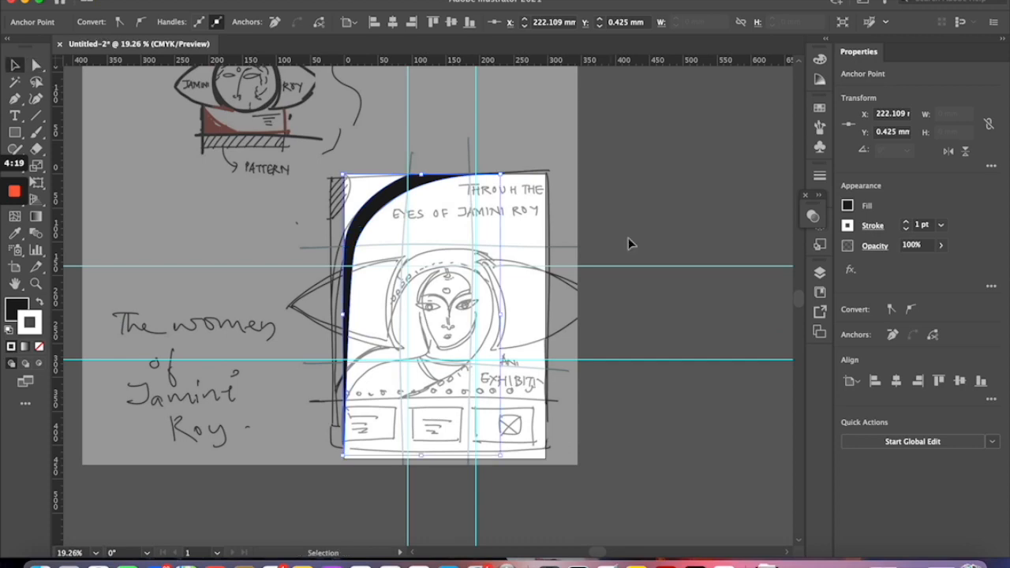
{"action": "left_click", "coordinate": [677, 229]}
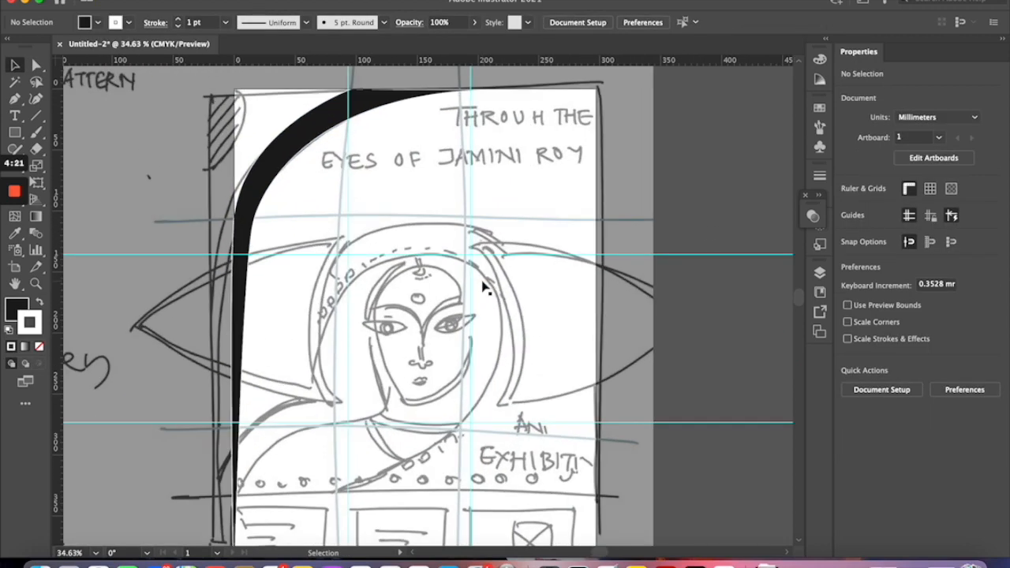
- Draw a black rectangle about 300.6 × 83.2 mm across the bottom of the artboard over the sketched panel row
{"action": "scroll", "coordinate": [484, 289], "scroll_direction": "down", "scroll_amount": 3}
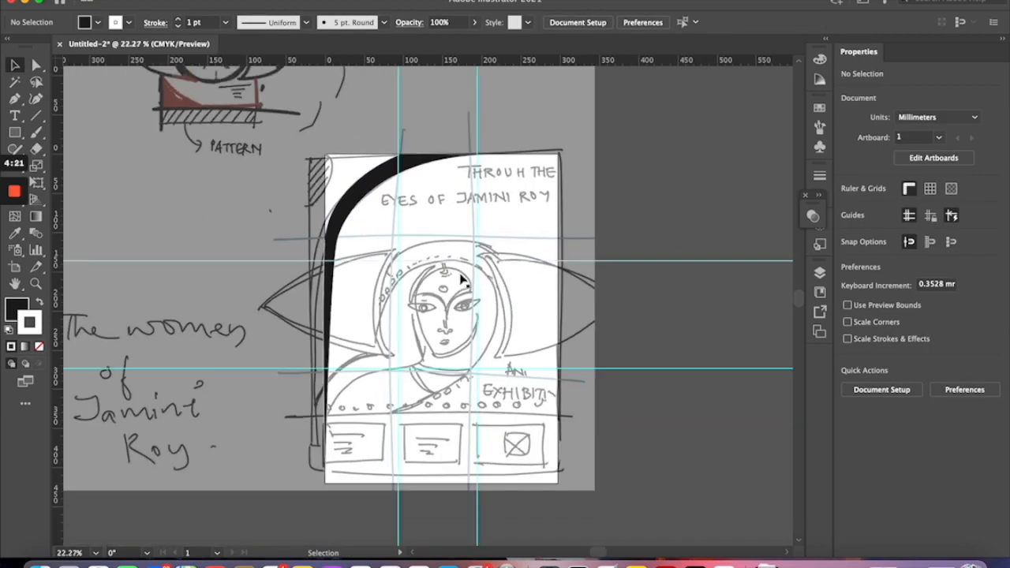
{"action": "left_click", "coordinate": [14, 132]}
{"action": "left_click_drag", "start_coordinate": [561, 484], "coordinate": [325, 419]}
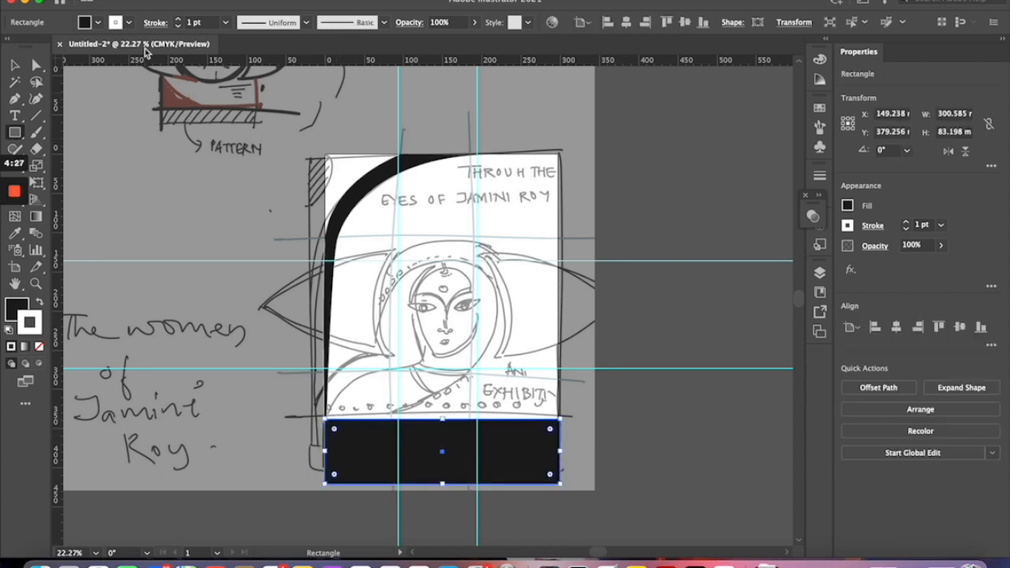
{"action": "left_click", "coordinate": [13, 67]}
{"action": "left_click", "coordinate": [742, 411]}
- Draw a rectangle about 74 × 59 mm inside the left third of the black bottom band
{"action": "scroll", "coordinate": [742, 410], "scroll_direction": "down", "scroll_amount": 2}
{"action": "scroll", "coordinate": [742, 410], "scroll_direction": "left", "scroll_amount": 2}
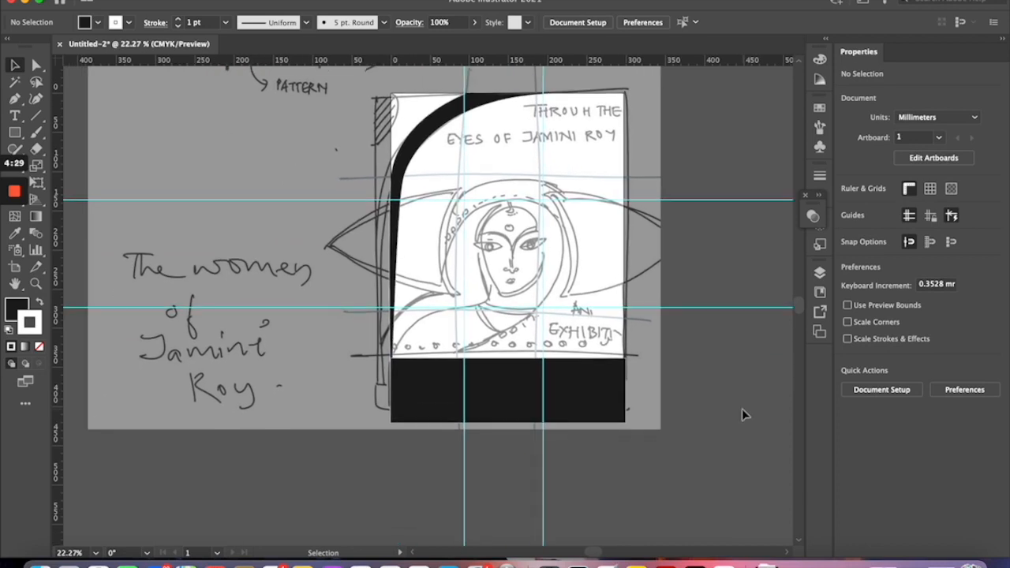
{"action": "scroll", "coordinate": [628, 410], "scroll_direction": "up", "scroll_amount": 2}
{"action": "left_click", "coordinate": [508, 384]}
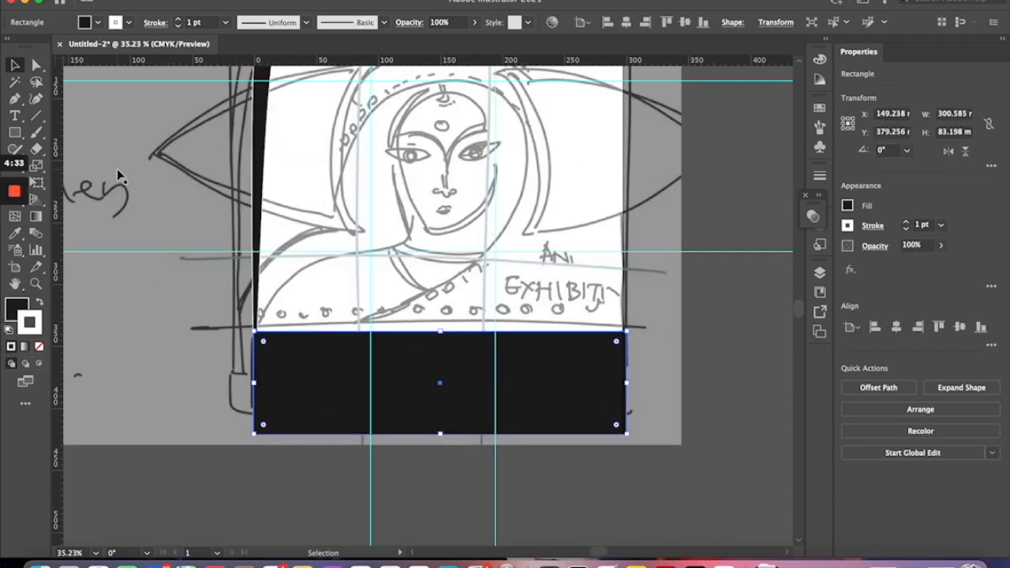
{"action": "left_click", "coordinate": [14, 132]}
{"action": "mouse_move", "coordinate": [291, 192]}
{"action": "left_mouse_down"}
{"action": "mouse_move", "coordinate": [394, 239]}
{"action": "mouse_move", "coordinate": [395, 273]}
{"action": "mouse_move", "coordinate": [382, 266]}
{"action": "mouse_move", "coordinate": [321, 402]}
{"action": "left_mouse_up"}
{"action": "key", "text": "v"}
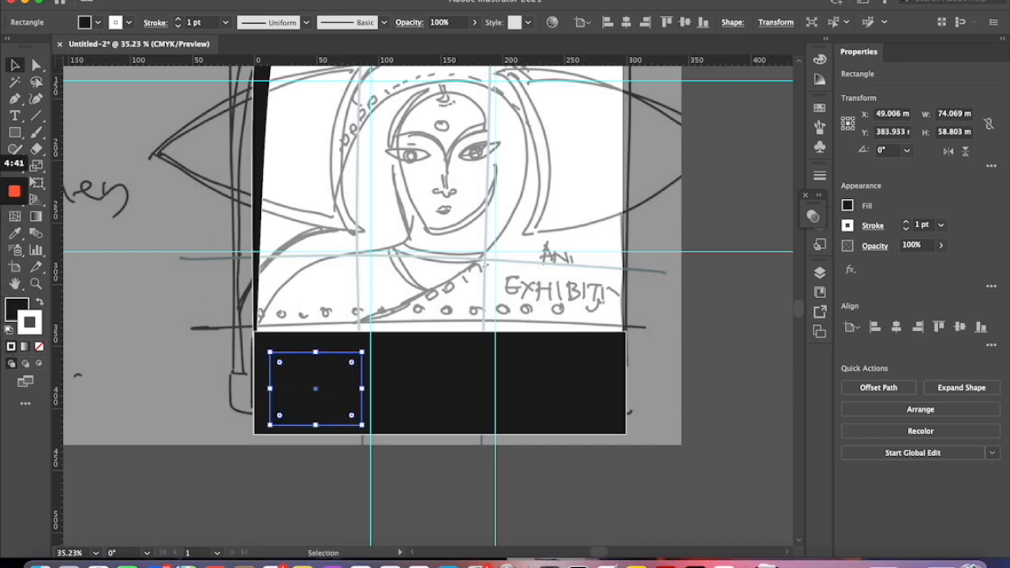
- Set the small rectangle's stroke weight to 7 pt, keeping the stroke white
{"action": "left_click", "coordinate": [128, 23]}
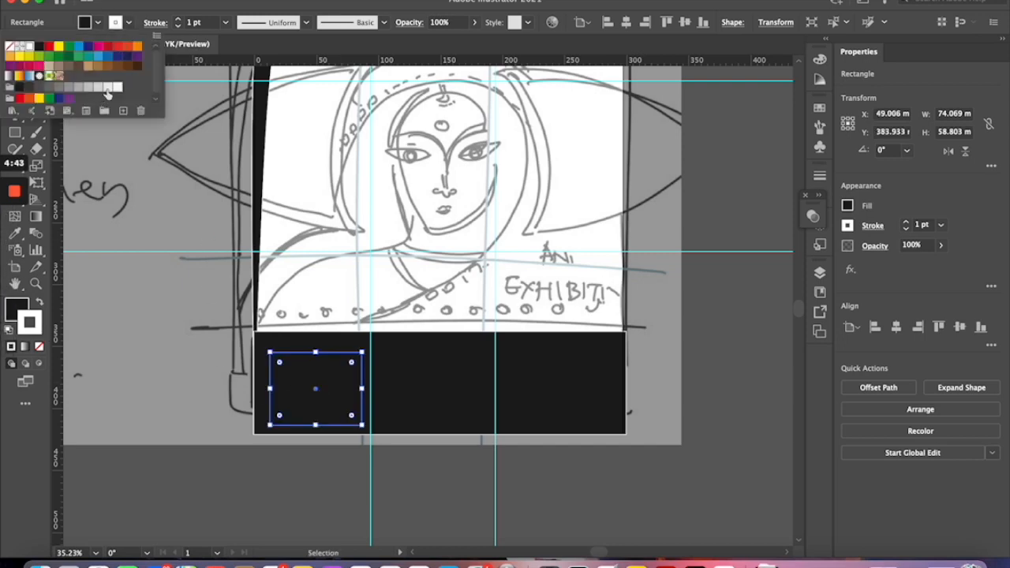
{"action": "left_click", "coordinate": [143, 11]}
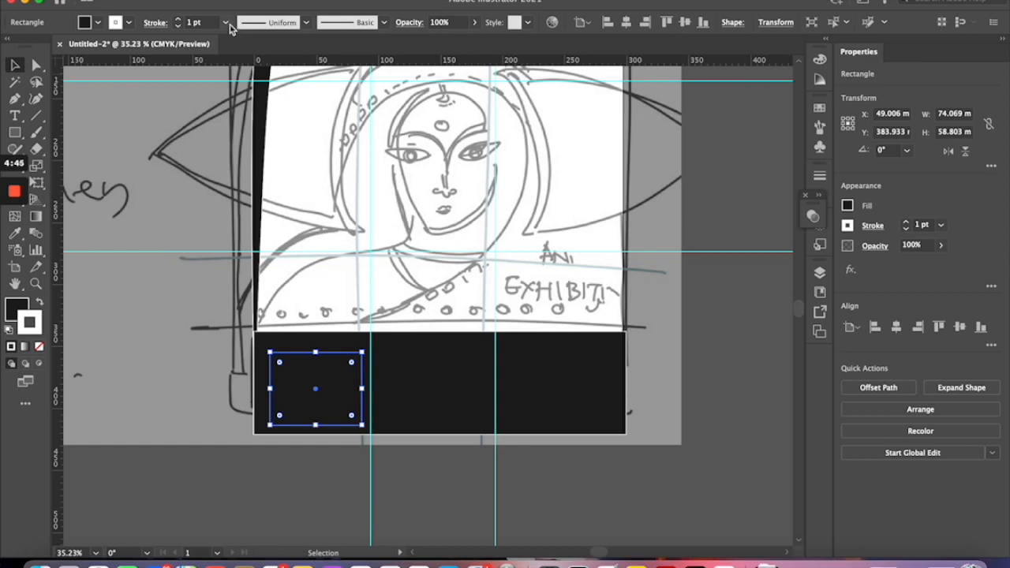
{"action": "left_click", "coordinate": [225, 22]}
{"action": "left_click", "coordinate": [259, 178]}
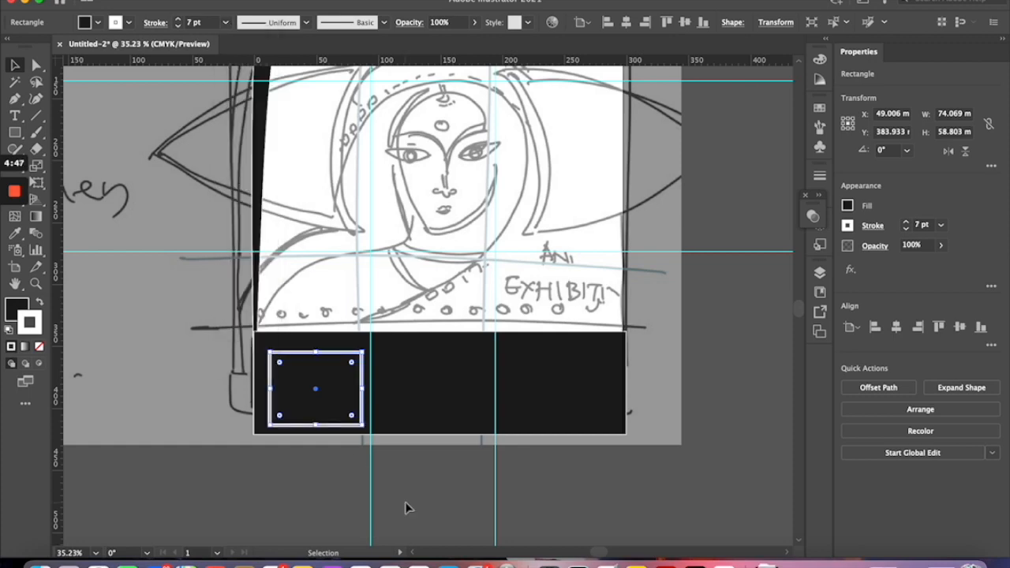
- Duplicate the white-outlined frame twice and place the copies in the middle and right thirds of the black band
{"action": "left_click", "coordinate": [404, 507]}
{"action": "left_click", "coordinate": [342, 401]}
{"action": "key", "text": "super+v"}
{"action": "left_click", "coordinate": [338, 392]}
{"action": "left_click", "coordinate": [445, 311]}
{"action": "left_click_drag", "start_coordinate": [429, 317], "coordinate": [429, 387]}
{"action": "key", "text": "super+v"}
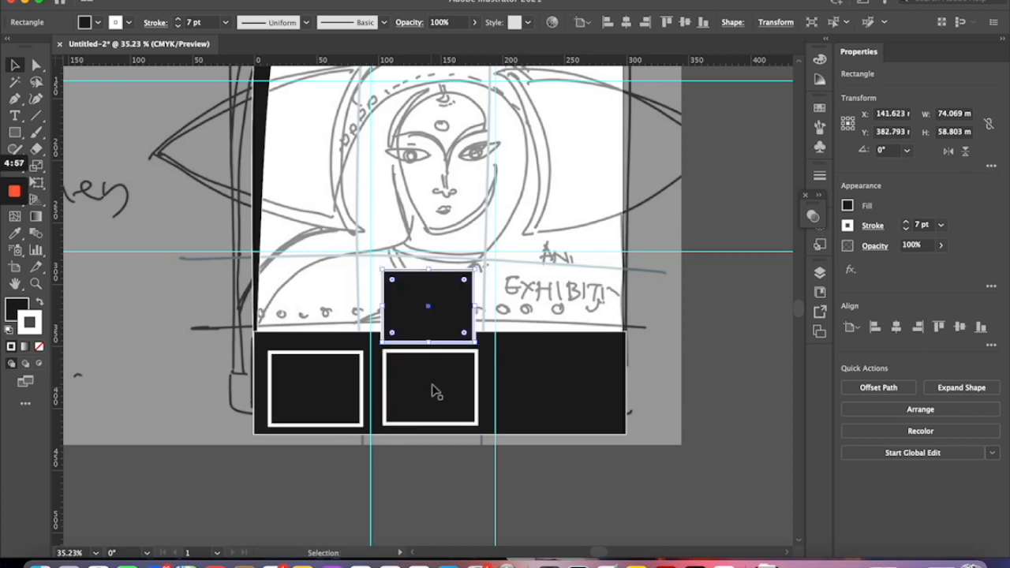
{"action": "left_click_drag", "start_coordinate": [431, 316], "coordinate": [552, 395]}
- Align the three white-outlined frames and the black band by their vertical centres
{"action": "left_click", "coordinate": [327, 401]}
{"action": "left_click", "coordinate": [466, 408], "text": "shift"}
{"action": "left_click", "coordinate": [582, 416], "text": "shift"}
{"action": "left_click", "coordinate": [532, 345], "text": "shift"}
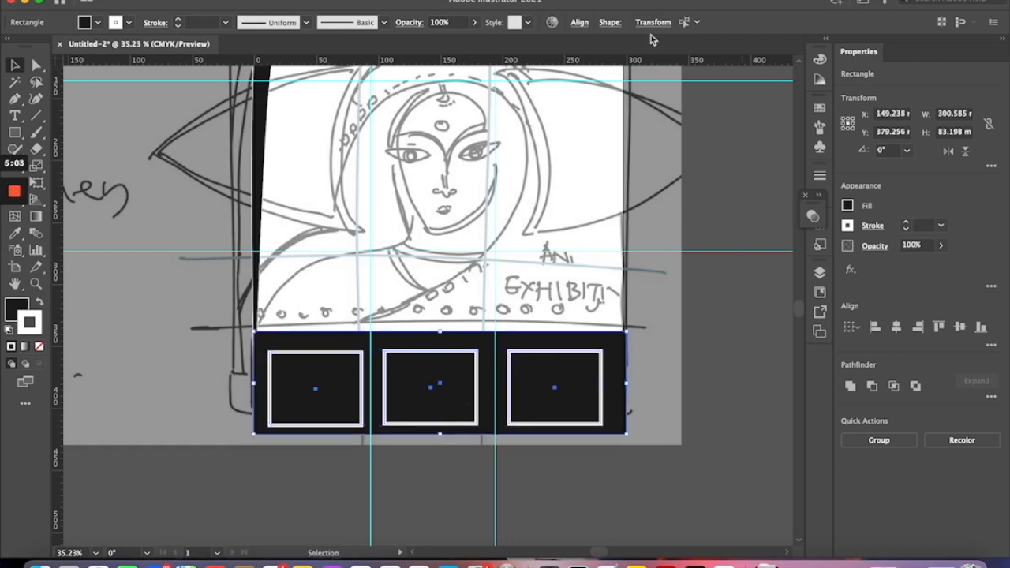
{"action": "left_click", "coordinate": [580, 23]}
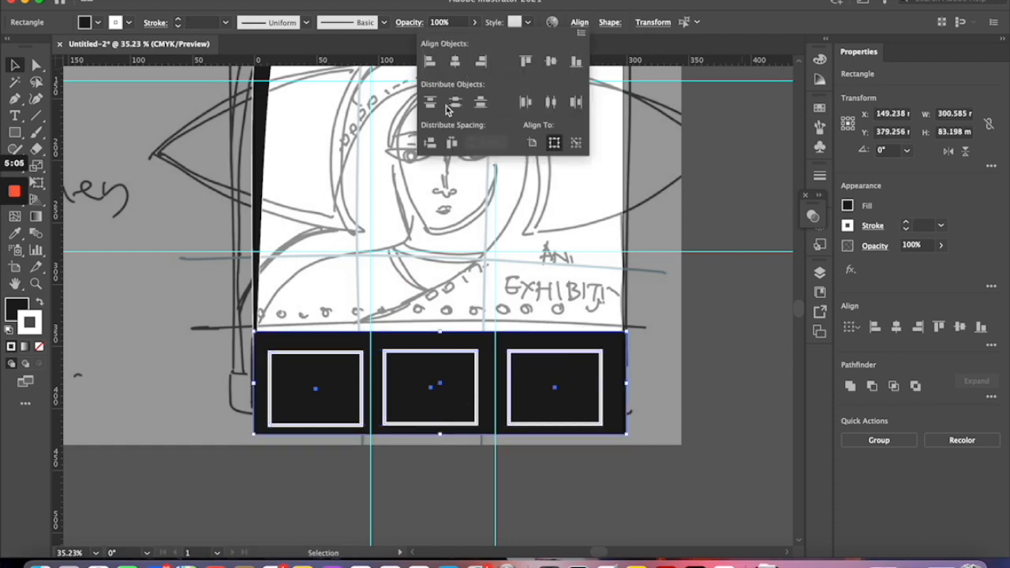
{"action": "left_click", "coordinate": [551, 62]}
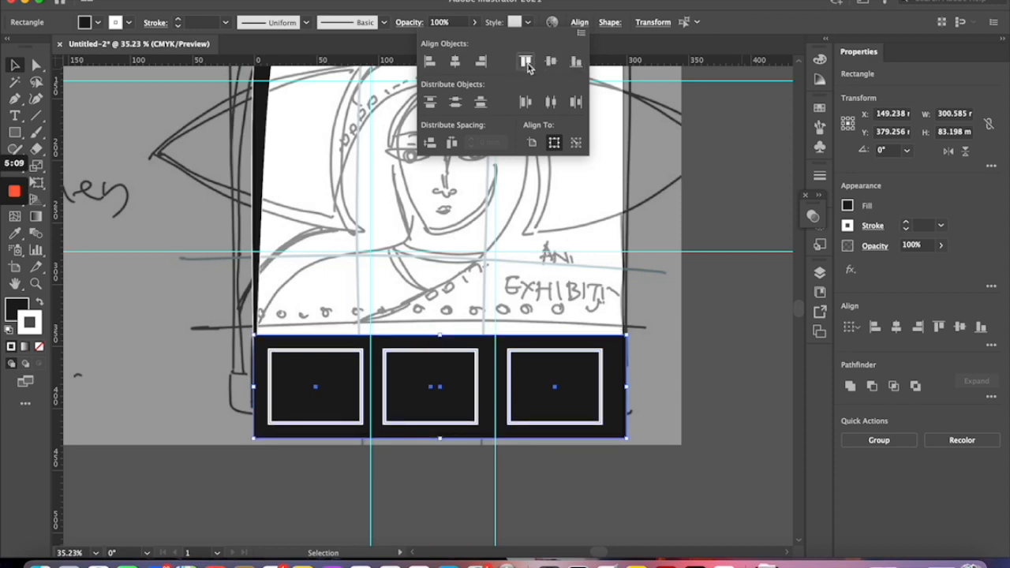
- Distribute only the three white-outlined frames evenly by their horizontal centres, leaving the black band out of the selection
{"action": "left_click", "coordinate": [552, 104]}
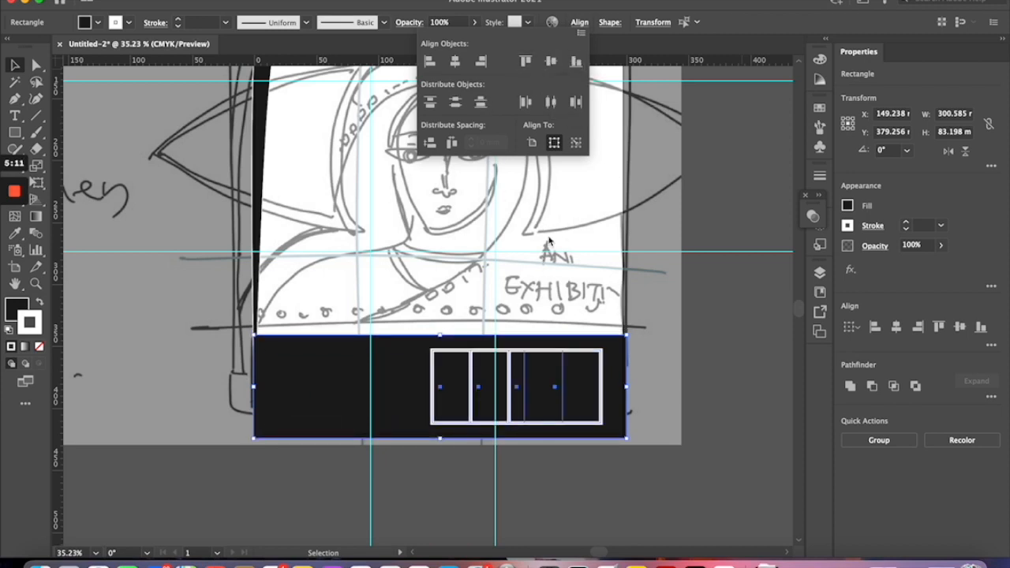
{"action": "left_click", "coordinate": [694, 433]}
{"action": "left_click", "coordinate": [309, 372]}
{"action": "left_click", "coordinate": [431, 388], "text": "shift"}
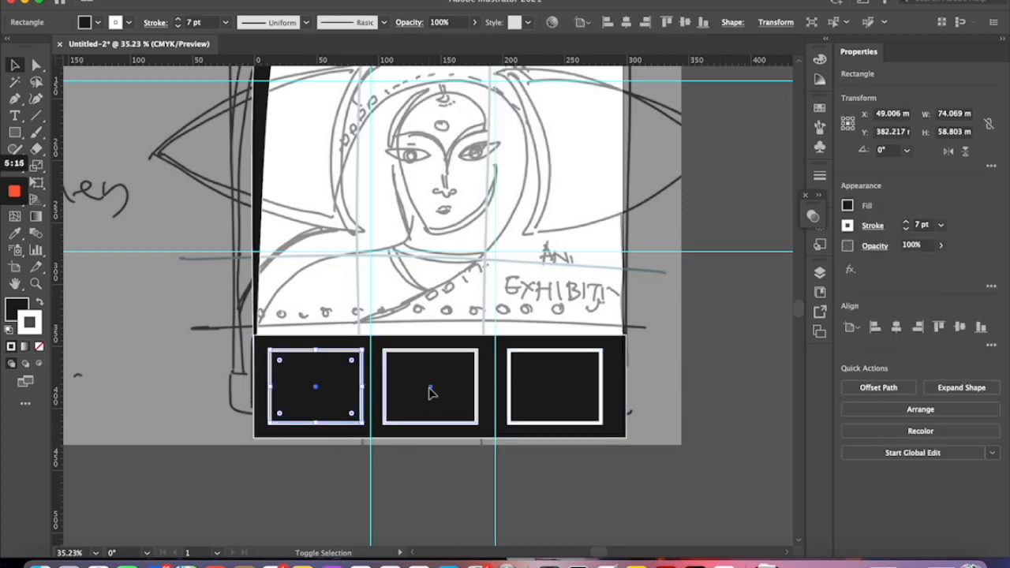
{"action": "left_click", "coordinate": [576, 408], "text": "shift"}
{"action": "left_click", "coordinate": [581, 22]}
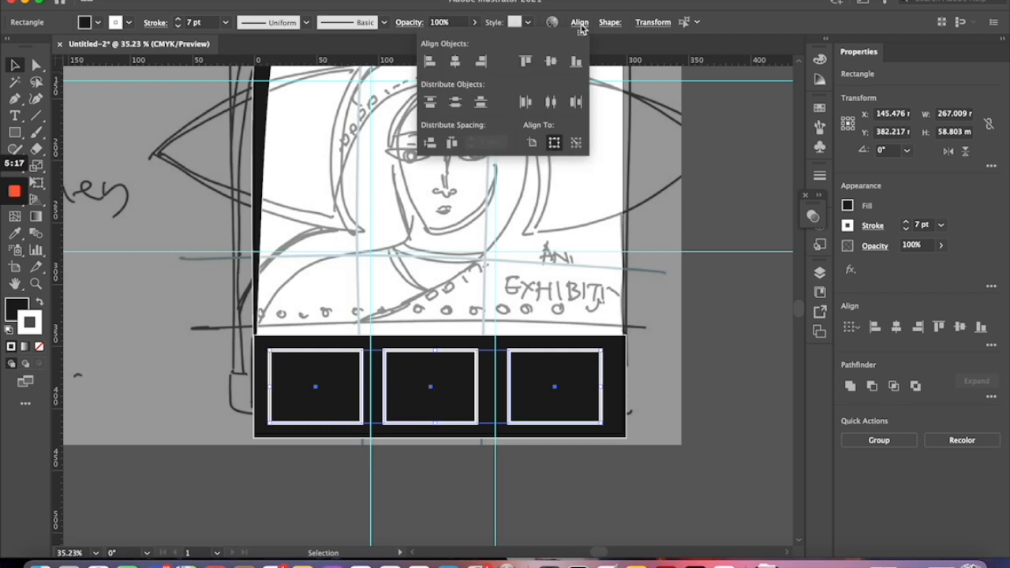
{"action": "left_click", "coordinate": [550, 102]}
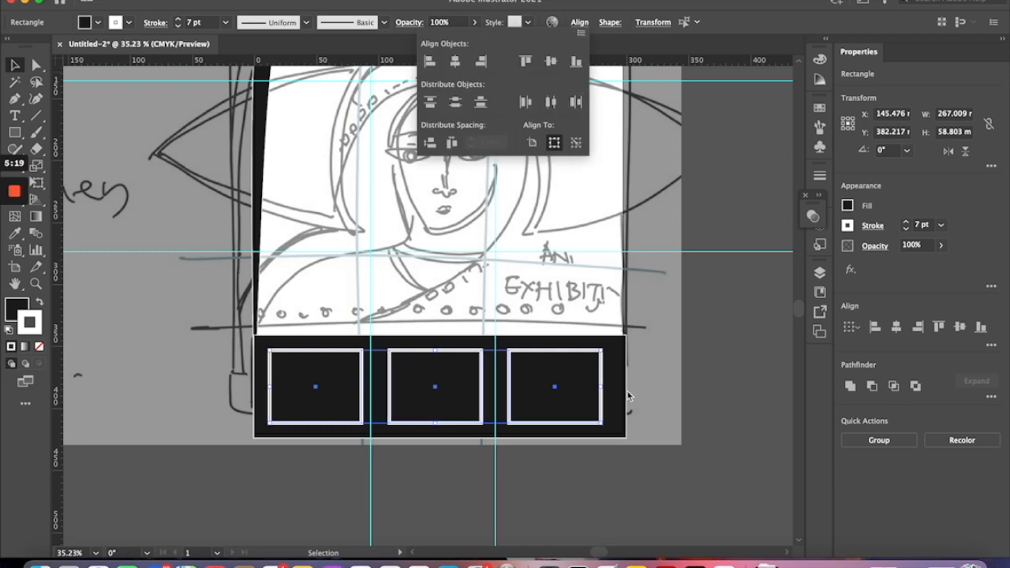
- Move the black band behind the frames so its centre sits at about X 147 mm, Y 379.4 mm, and keep it selected
{"action": "left_click", "coordinate": [620, 392]}
{"action": "mouse_move", "coordinate": [618, 404]}
{"action": "left_mouse_down"}
{"action": "mouse_move", "coordinate": [618, 384]}
{"action": "mouse_move", "coordinate": [616, 406]}
{"action": "left_mouse_up"}
{"action": "left_click", "coordinate": [507, 403]}
{"action": "left_click", "coordinate": [395, 497]}
{"action": "left_click", "coordinate": [304, 399]}
{"action": "left_click", "coordinate": [258, 351]}
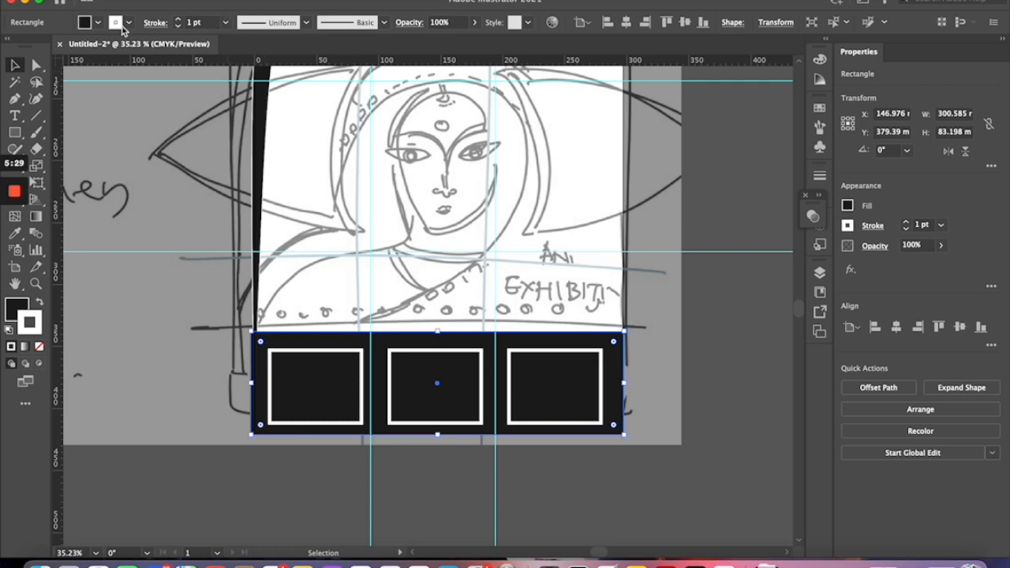
- Remove the outline stroke from the black band, leaving only its black fill
{"action": "left_click", "coordinate": [226, 22]}
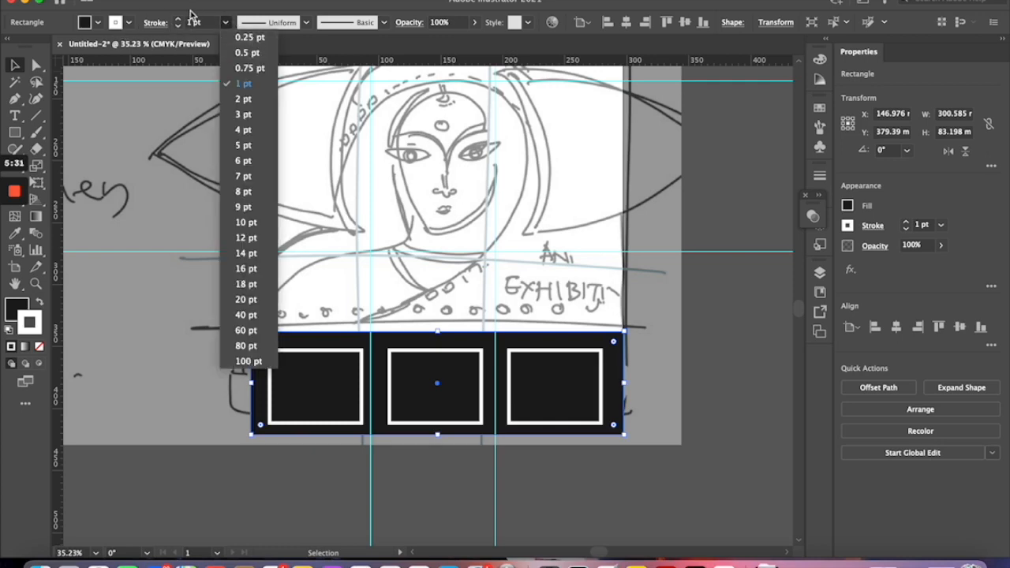
{"action": "left_click", "coordinate": [211, 26]}
{"action": "left_click", "coordinate": [123, 28]}
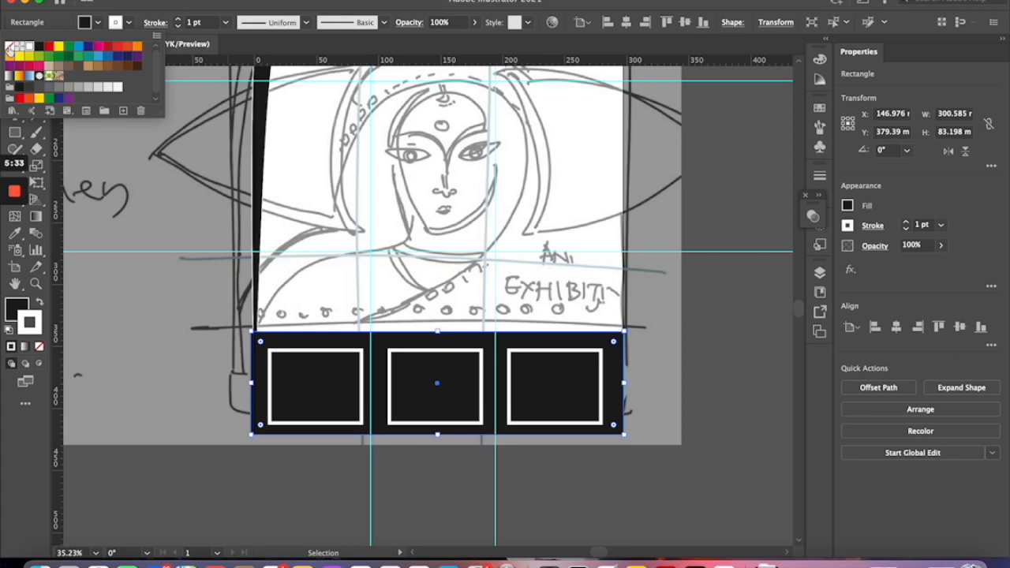
{"action": "left_click", "coordinate": [10, 49]}
{"action": "left_click", "coordinate": [184, 287]}
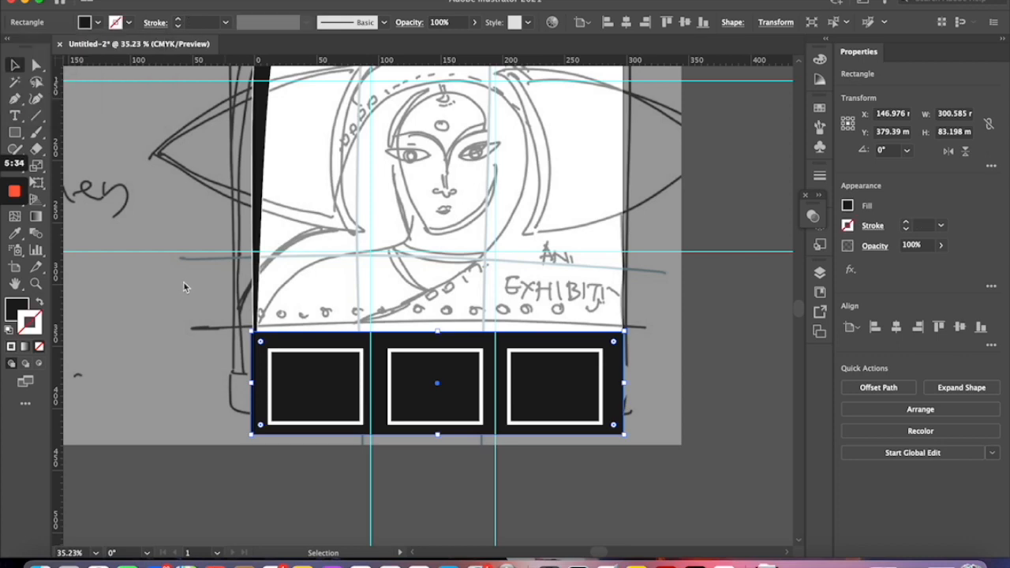
- Clear the selection and show the document's layers
{"action": "left_click", "coordinate": [661, 409]}
{"action": "scroll", "coordinate": [695, 396], "scroll_direction": "down", "scroll_amount": 2}
{"action": "scroll", "coordinate": [704, 393], "scroll_direction": "down", "scroll_amount": 5}
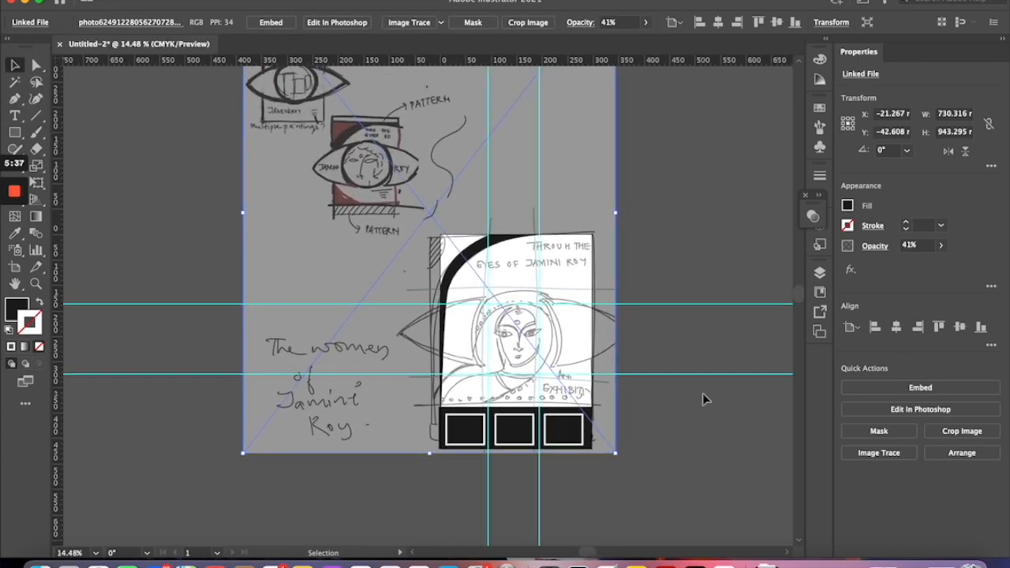
{"action": "left_click", "coordinate": [710, 349]}
{"action": "scroll", "coordinate": [450, 314], "scroll_direction": "up", "scroll_amount": 5}
{"action": "scroll", "coordinate": [450, 314], "scroll_direction": "right", "scroll_amount": 5}
{"action": "scroll", "coordinate": [450, 314], "scroll_direction": "down", "scroll_amount": 2}
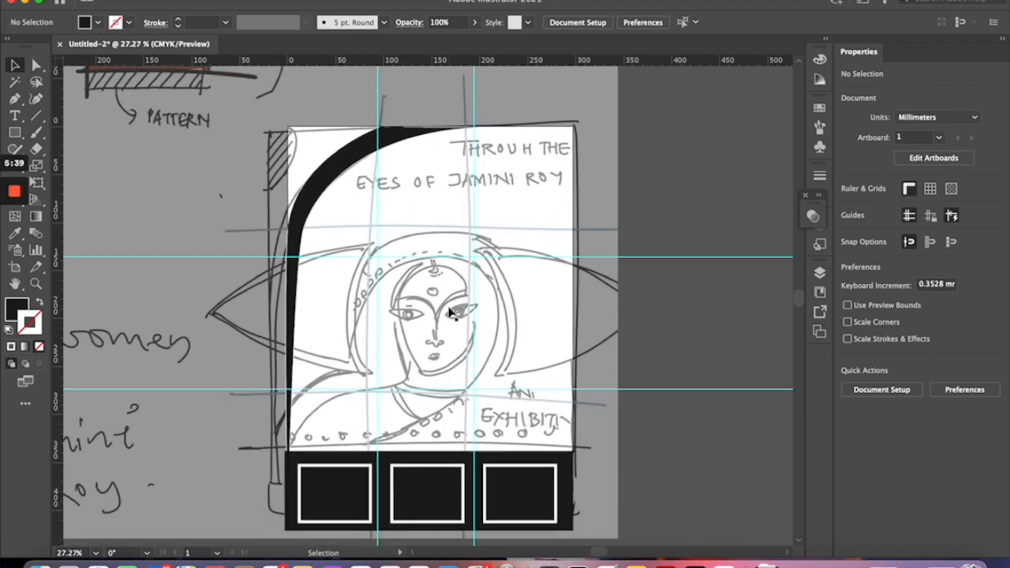
{"action": "left_click", "coordinate": [819, 273]}
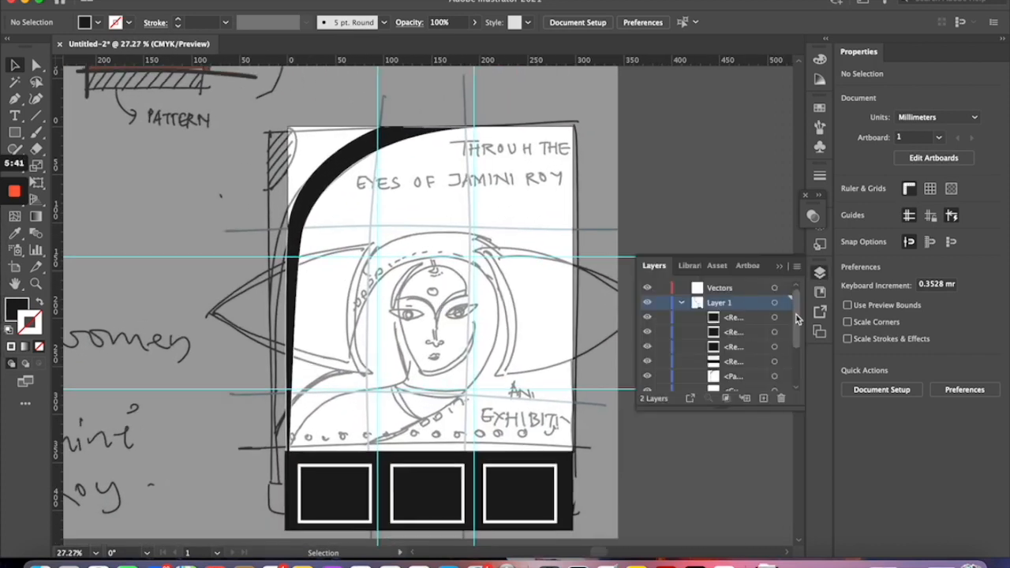
{"action": "left_click", "coordinate": [747, 318]}
{"action": "scroll", "coordinate": [745, 367], "scroll_direction": "down", "scroll_amount": 3}
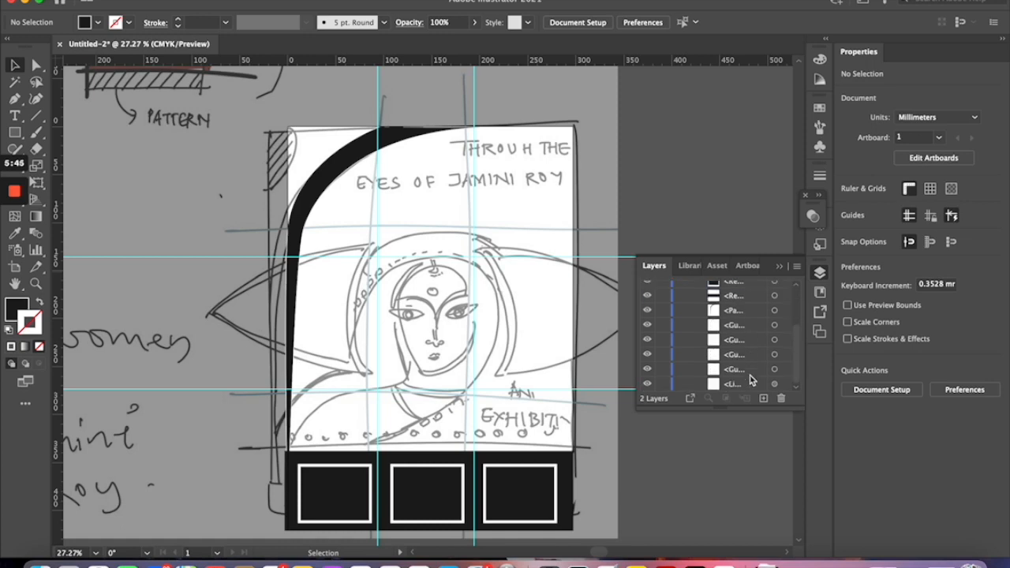
{"action": "left_click", "coordinate": [749, 374], "text": "shift"}
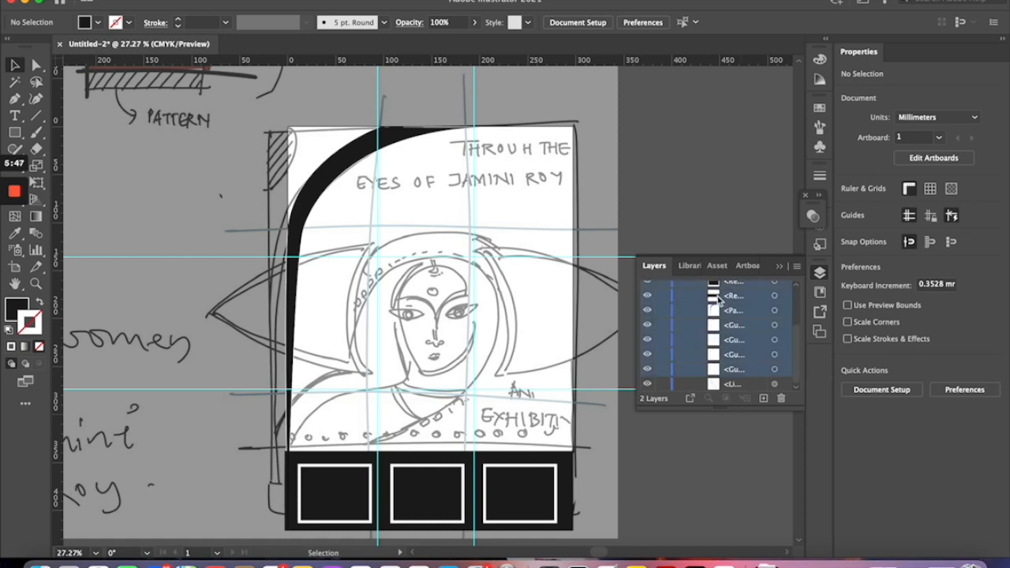
{"action": "scroll", "coordinate": [718, 297], "scroll_direction": "up", "scroll_amount": 3}
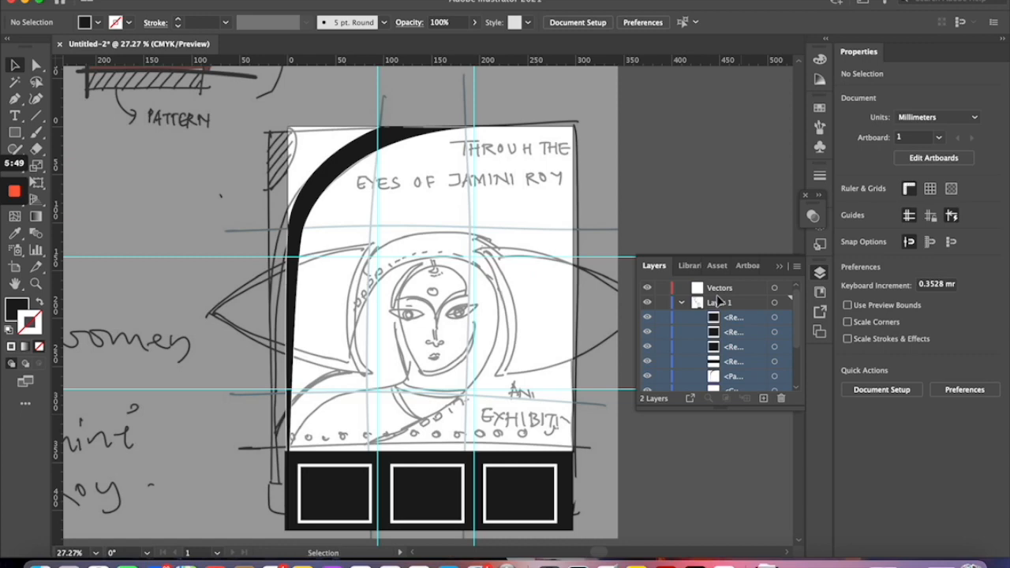
{"action": "left_click", "coordinate": [746, 292]}
{"action": "key", "text": "super+v"}
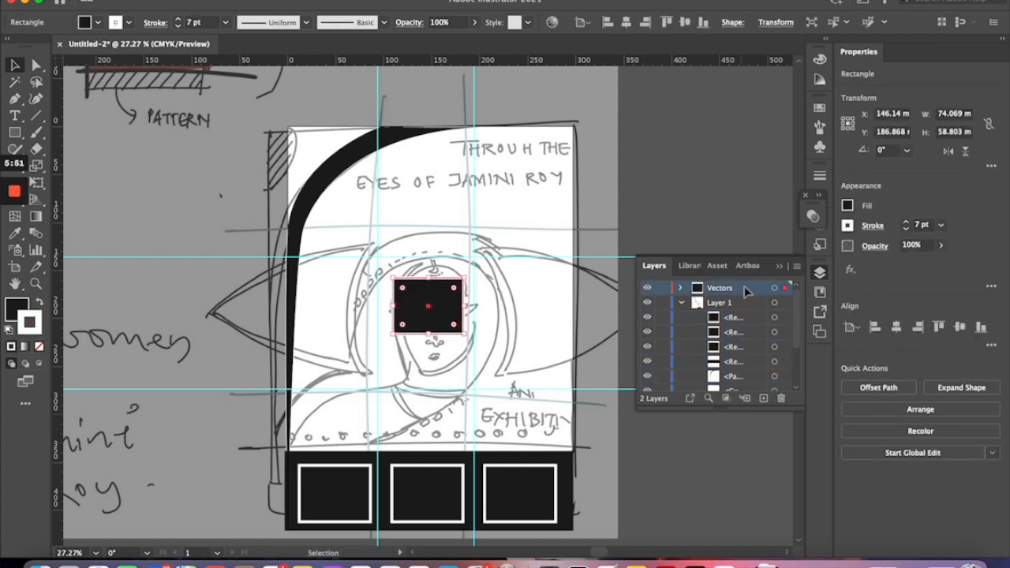
{"action": "key", "text": "Delete"}
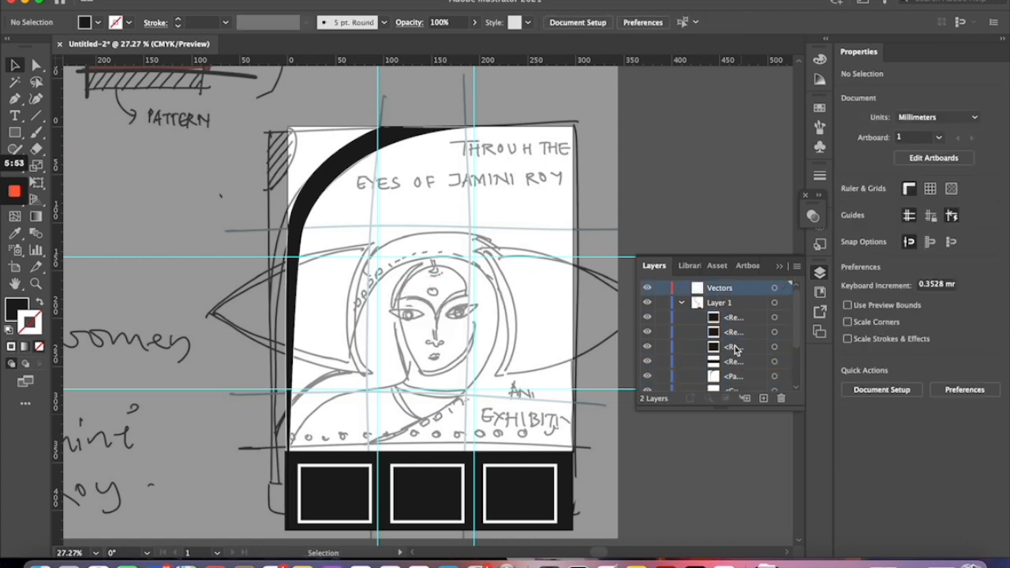
- Move all rectangles, the arch path and the guides from Layer 1 into the Vectors layer, leaving the linked sketch behind
{"action": "left_click", "coordinate": [747, 319]}
{"action": "scroll", "coordinate": [745, 344], "scroll_direction": "down", "scroll_amount": 5}
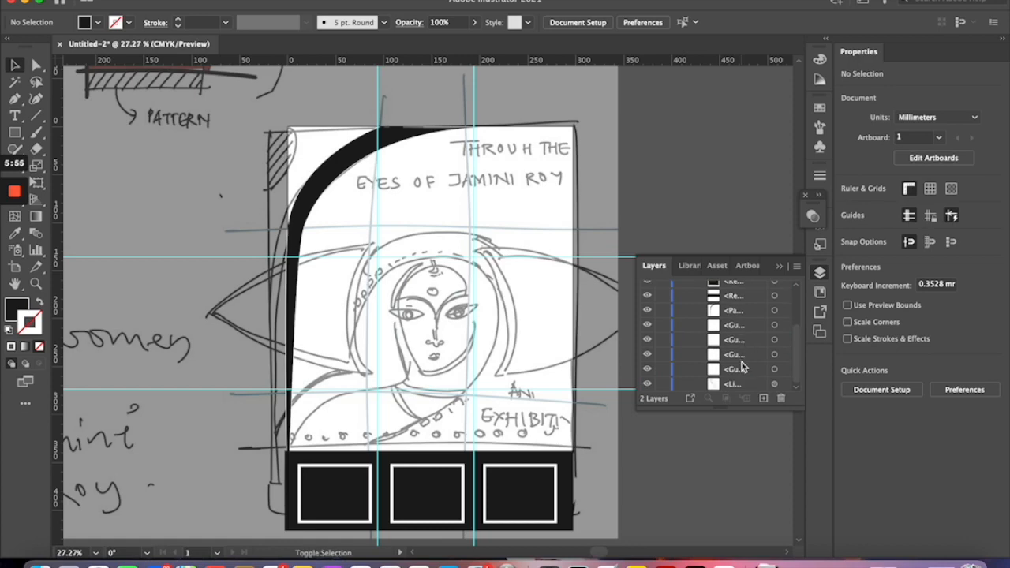
{"action": "left_click", "coordinate": [743, 366], "text": "shift"}
{"action": "scroll", "coordinate": [726, 336], "scroll_direction": "up", "scroll_amount": 5}
{"action": "left_click_drag", "start_coordinate": [752, 318], "coordinate": [730, 292]}
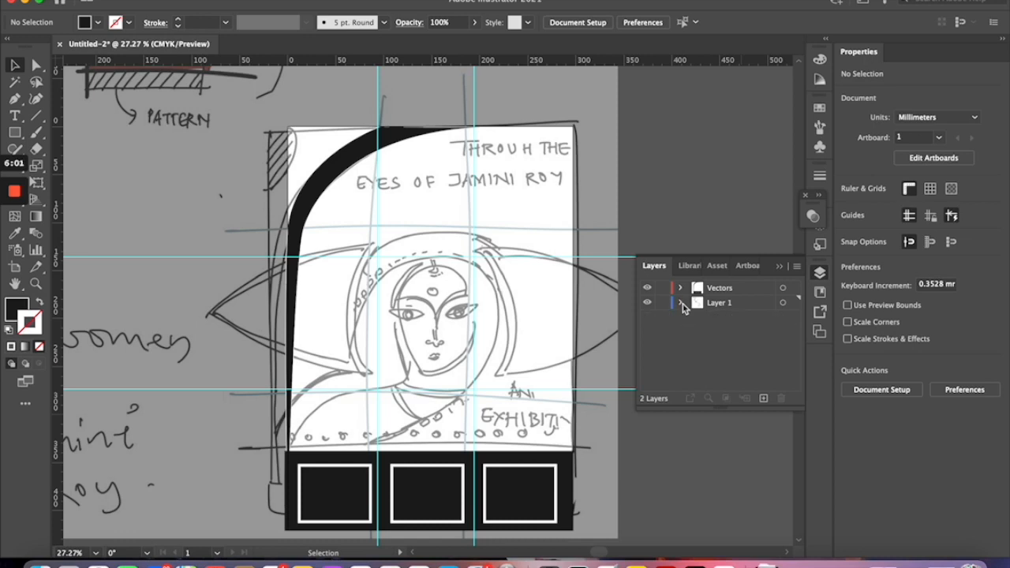
{"action": "left_click", "coordinate": [681, 289]}
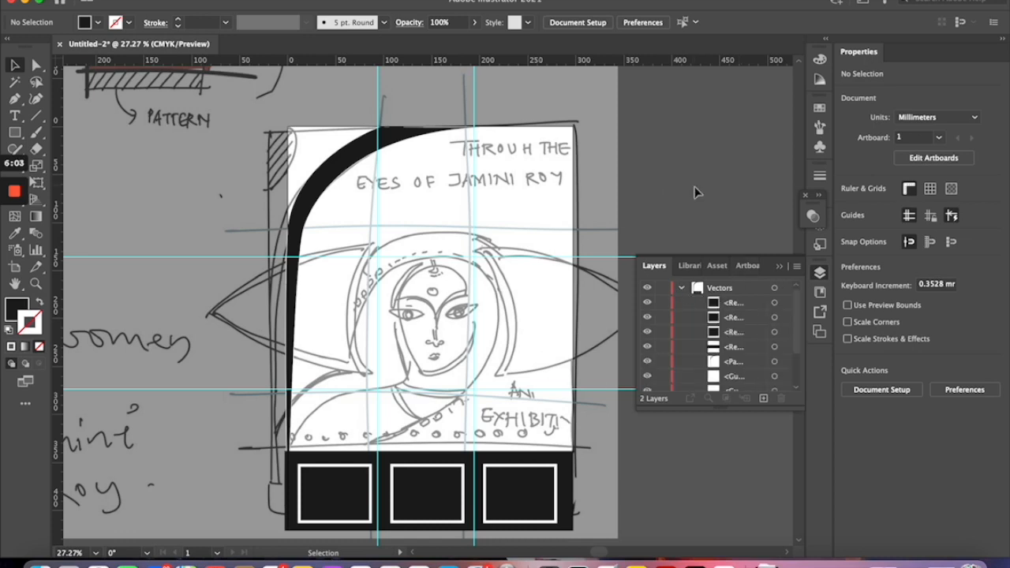
{"action": "left_click", "coordinate": [744, 289]}
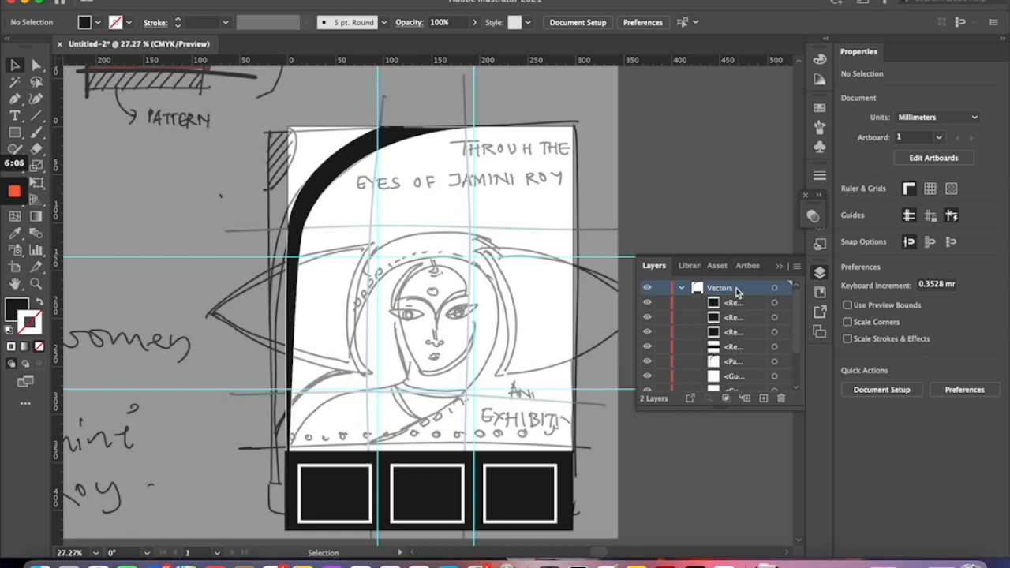
{"action": "left_click", "coordinate": [682, 289]}
- Create a new layer above Vectors and name it Eyes
{"action": "left_click", "coordinate": [763, 398]}
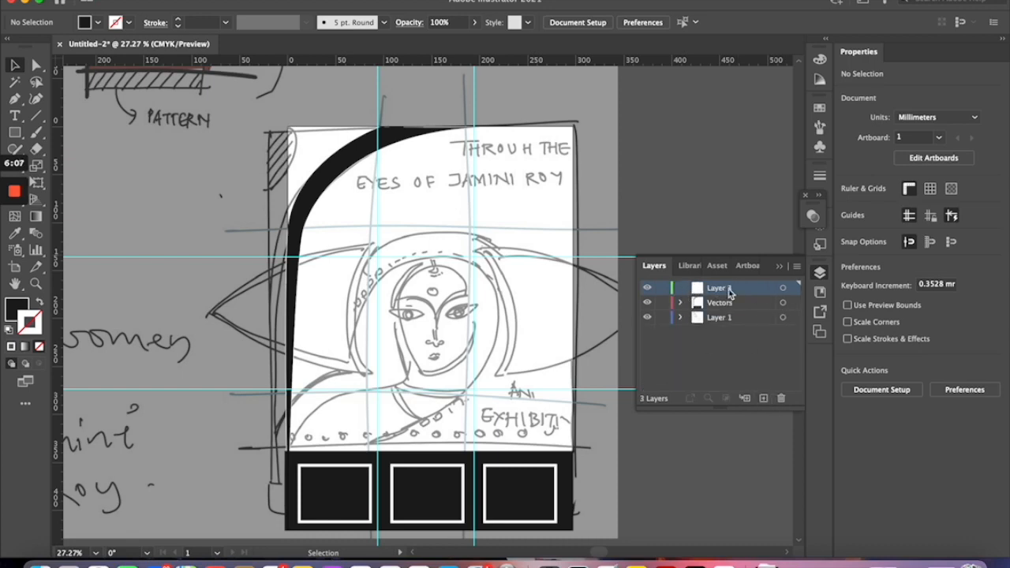
{"action": "double_click", "coordinate": [719, 288]}
{"action": "type", "text": "Eyes"}
{"action": "key", "text": "Return"}
- Draw a black ellipse about 180 mm wide and 165 mm high over the sketched woman's face
{"action": "scroll", "coordinate": [553, 341], "scroll_direction": "down", "scroll_amount": 4}
{"action": "scroll", "coordinate": [553, 341], "scroll_direction": "right", "scroll_amount": 3}
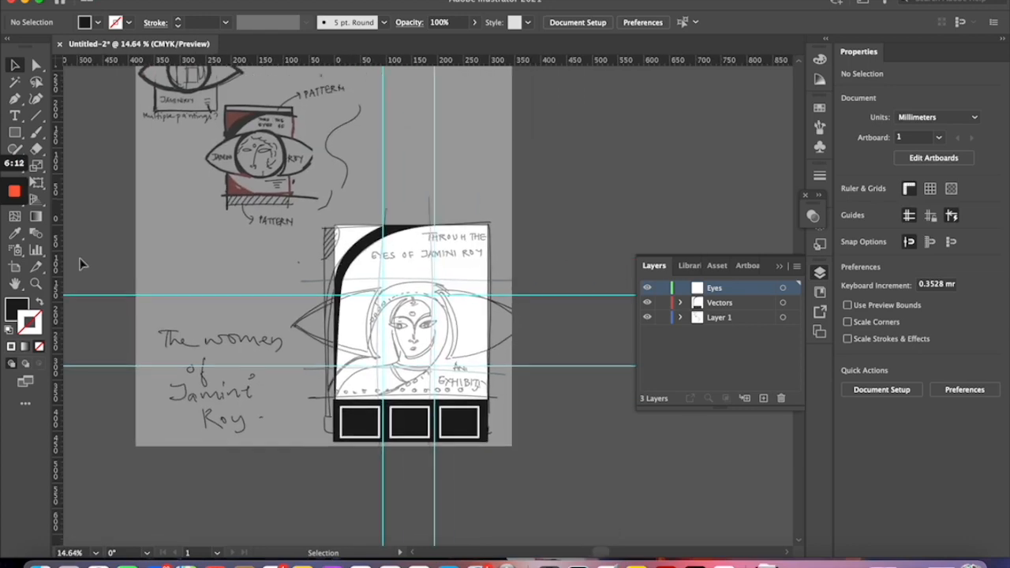
{"action": "left_click", "coordinate": [14, 135]}
{"action": "left_click", "coordinate": [63, 167]}
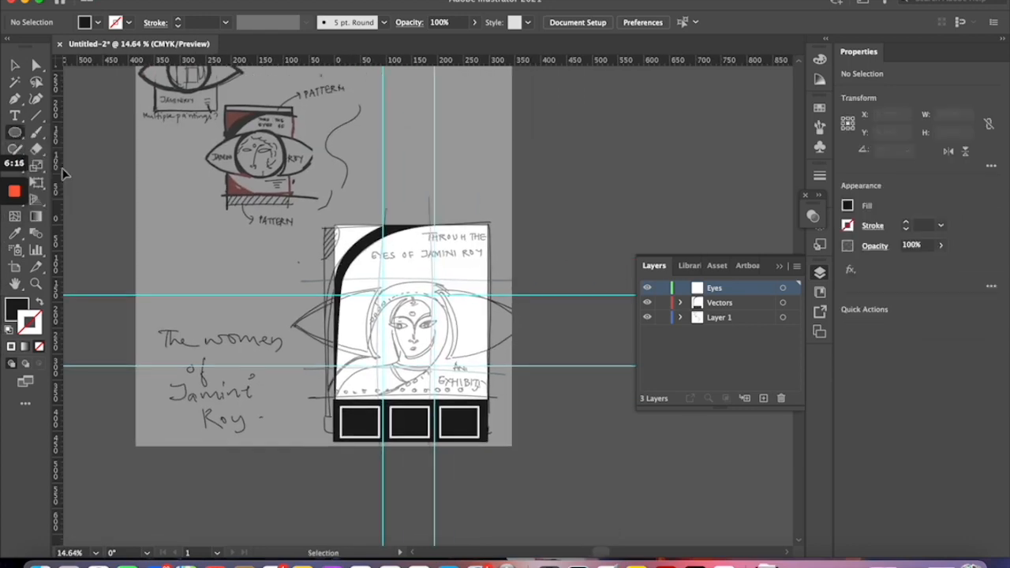
{"action": "scroll", "coordinate": [379, 302], "scroll_direction": "up", "scroll_amount": 4}
{"action": "left_click_drag", "start_coordinate": [361, 276], "coordinate": [565, 459]}
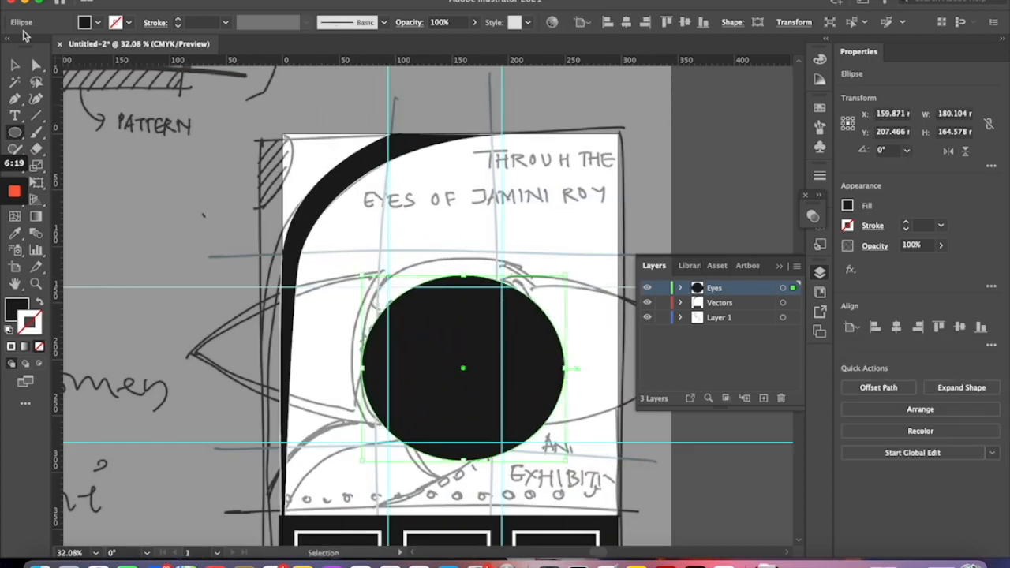
- Enlarge the ellipse towards its upper-left to about 206 by 188 mm, then deselect it
{"action": "left_click", "coordinate": [14, 64]}
{"action": "left_click_drag", "start_coordinate": [362, 276], "coordinate": [331, 249]}
{"action": "scroll", "coordinate": [489, 367], "scroll_direction": "down", "scroll_amount": 5}
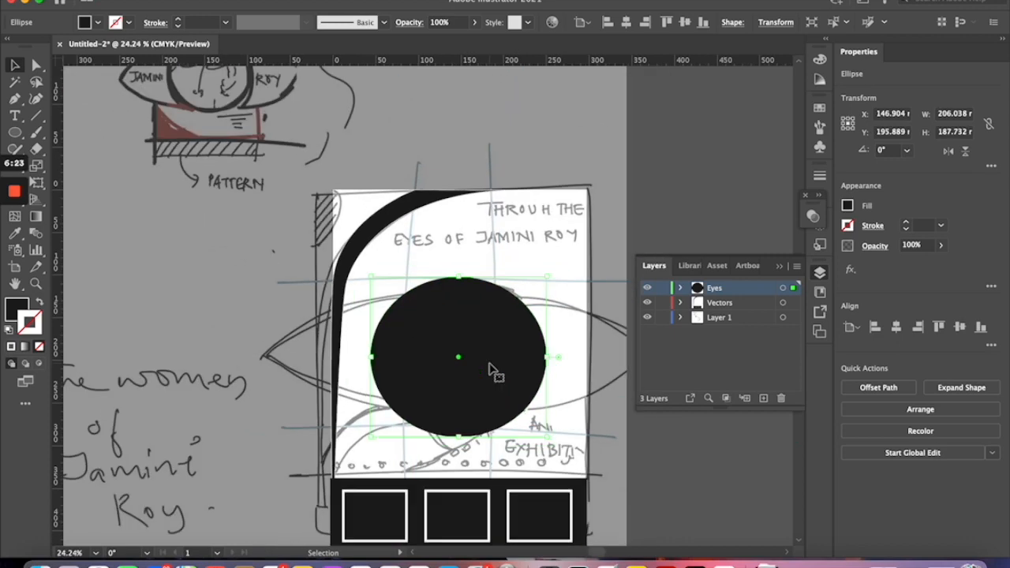
{"action": "left_click", "coordinate": [575, 423]}
- Trace the large eye around the ellipse as a closed two-point curved path, about 480 mm wide and 141 mm high
{"action": "scroll", "coordinate": [323, 348], "scroll_direction": "up", "scroll_amount": 3}
{"action": "key", "text": "p"}
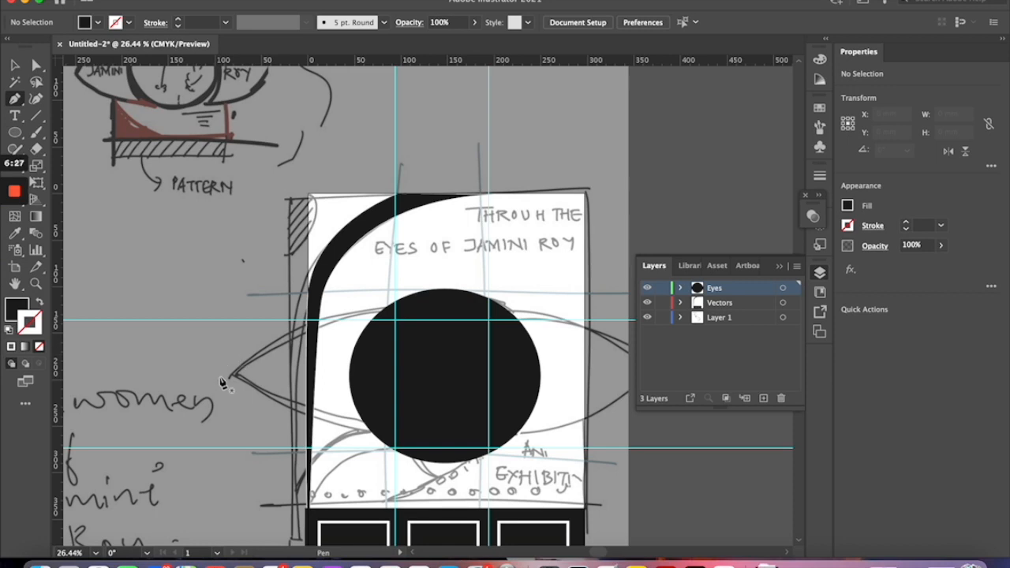
{"action": "left_click", "coordinate": [223, 378]}
{"action": "scroll", "coordinate": [592, 334], "scroll_direction": "right", "scroll_amount": 5}
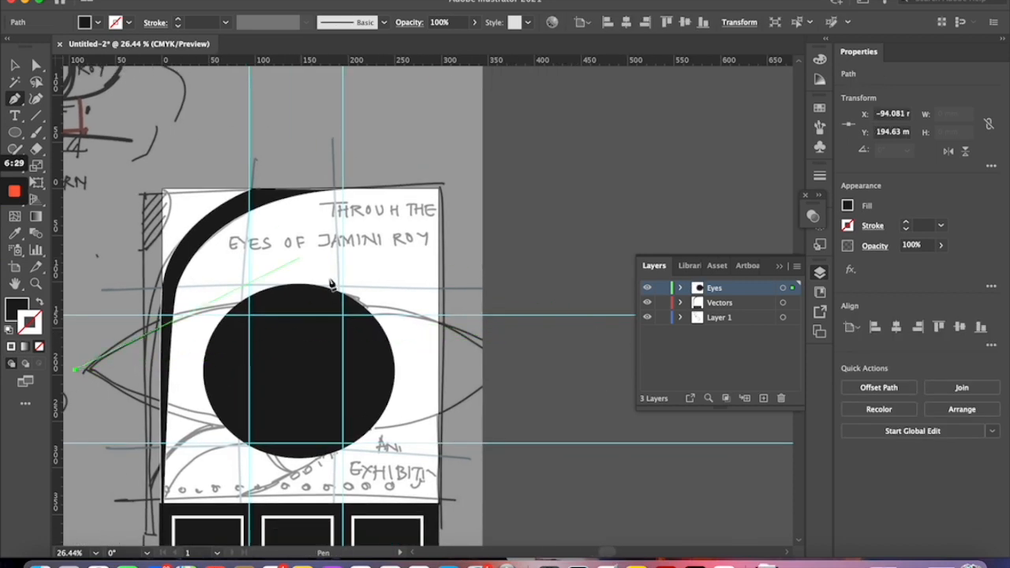
{"action": "left_click_drag", "start_coordinate": [522, 369], "coordinate": [780, 513]}
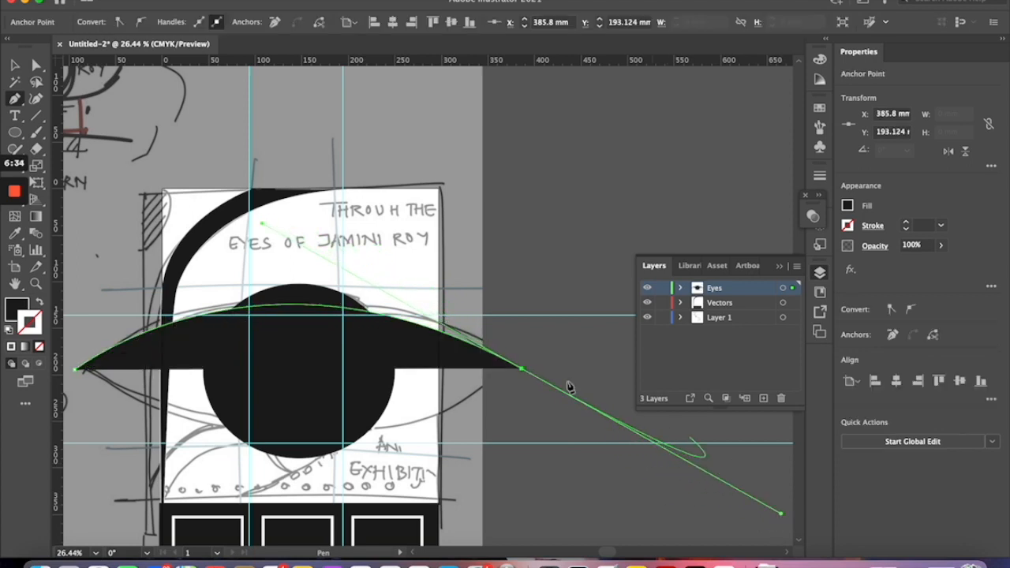
{"action": "left_click", "coordinate": [521, 369]}
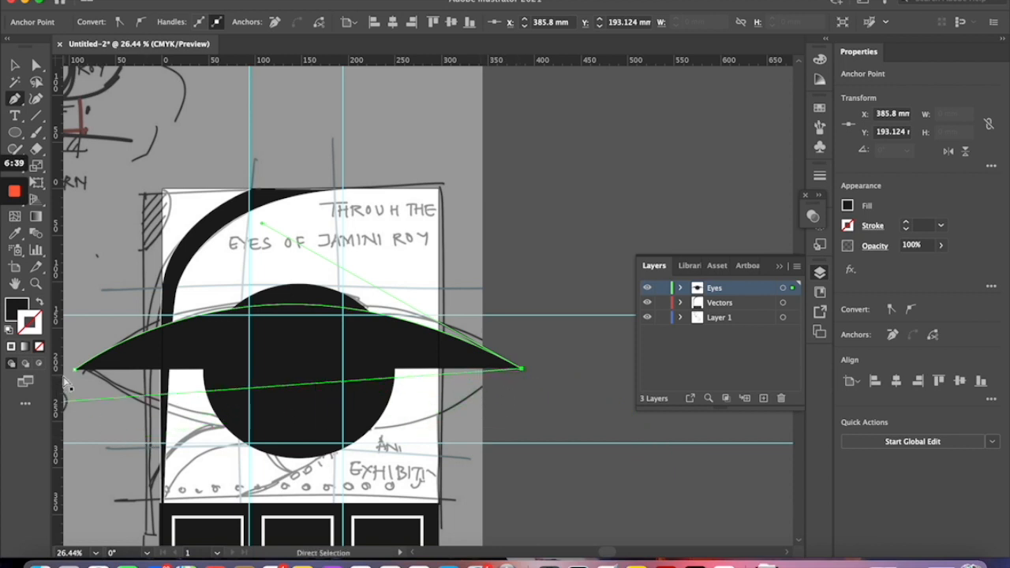
{"action": "left_click_drag", "start_coordinate": [74, 370], "coordinate": [76, 221]}
{"action": "scroll", "coordinate": [329, 323], "scroll_direction": "right", "scroll_amount": 3}
{"action": "scroll", "coordinate": [331, 323], "scroll_direction": "right", "scroll_amount": 3}
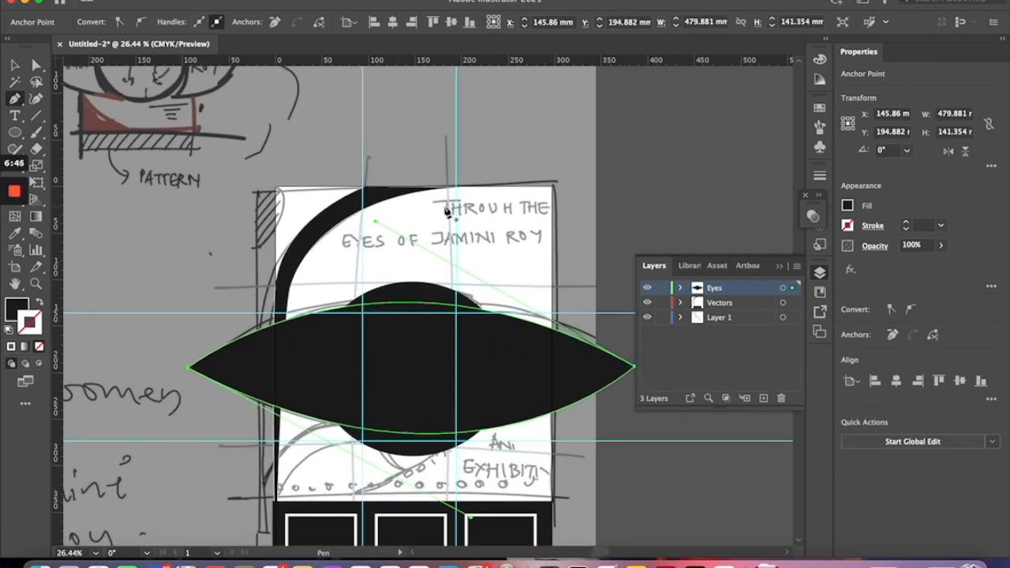
- Swap the fill and stroke of the eye shape so it has no fill and a black outline
{"action": "left_click", "coordinate": [15, 64]}
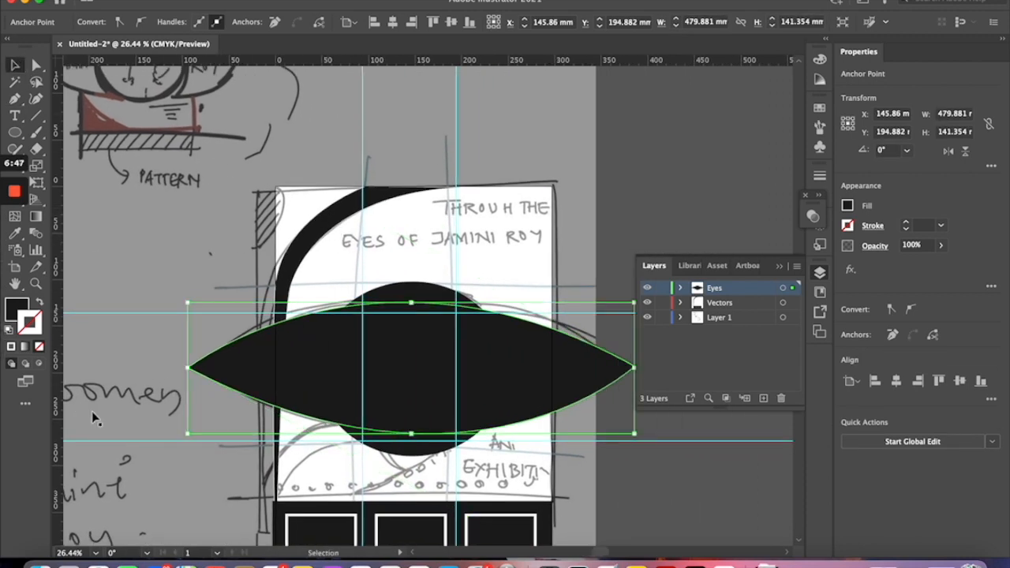
{"action": "left_click", "coordinate": [38, 303]}
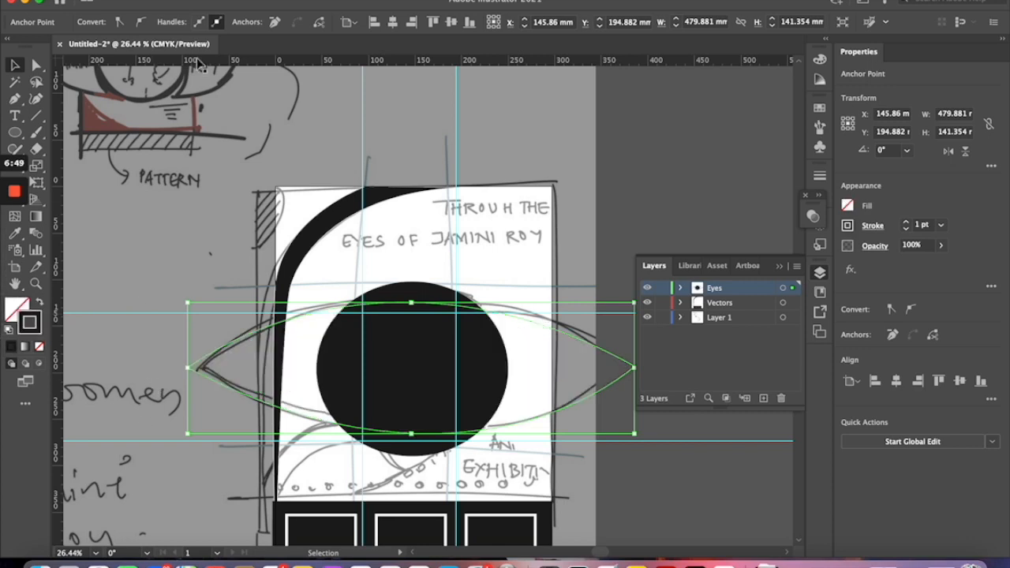
{"action": "left_click", "coordinate": [15, 81]}
{"action": "left_click", "coordinate": [128, 213]}
{"action": "left_click", "coordinate": [283, 366]}
{"action": "left_click", "coordinate": [21, 64]}
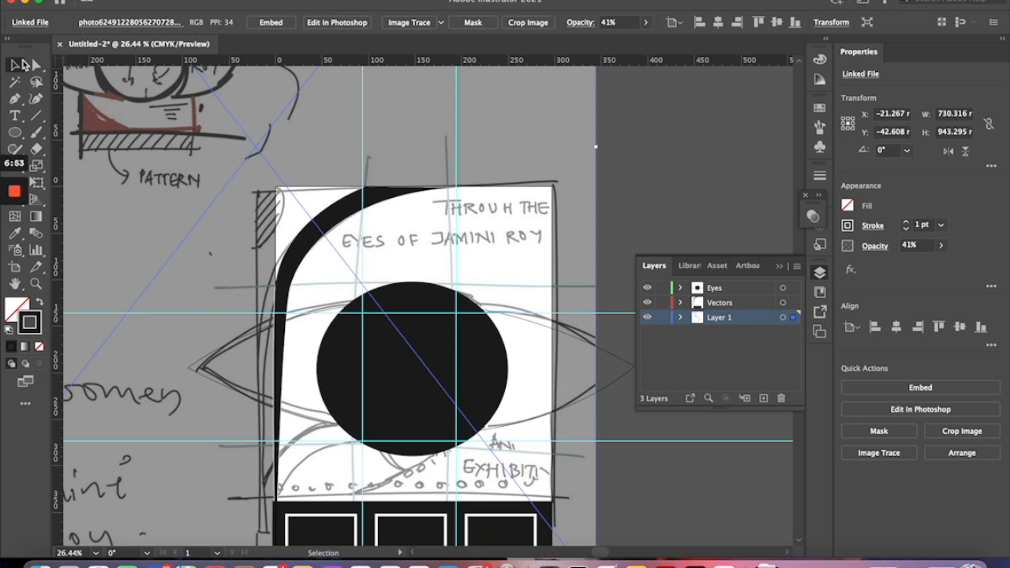
- Set the eye outline's stroke weight to 40 pt and keep the outline selected
{"action": "left_click", "coordinate": [245, 335]}
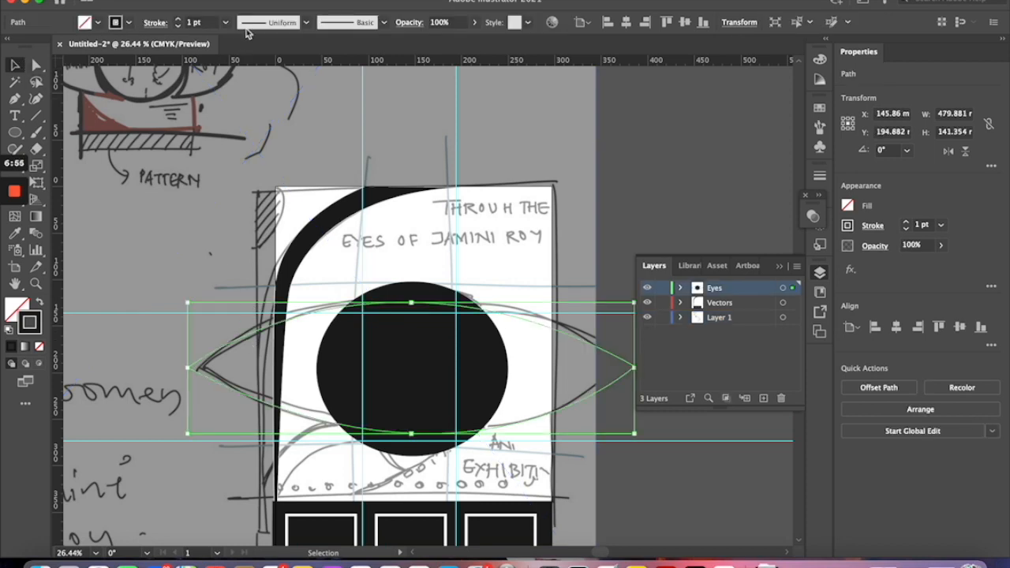
{"action": "left_click", "coordinate": [226, 23]}
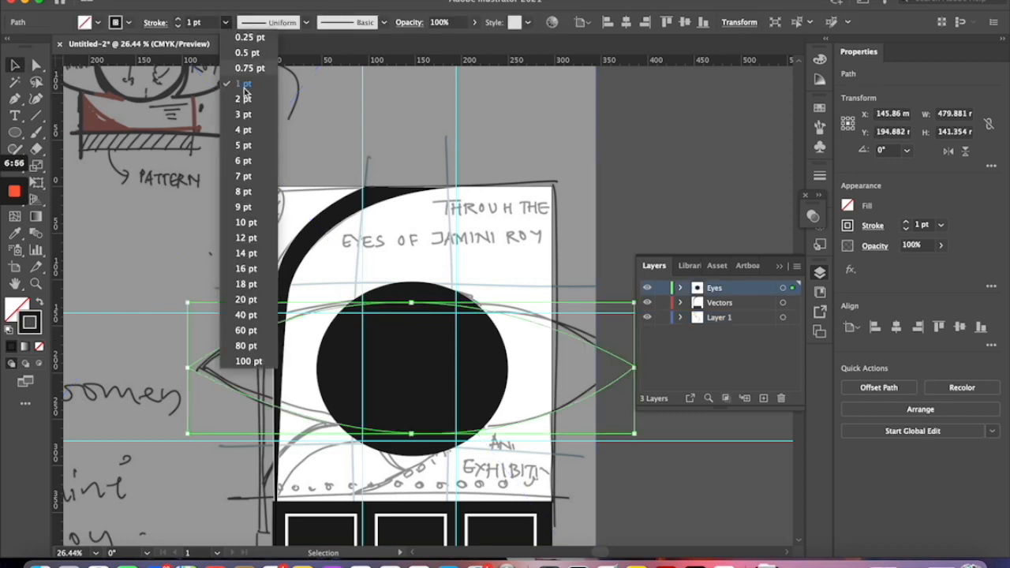
{"action": "left_click", "coordinate": [246, 253]}
{"action": "left_click", "coordinate": [227, 23]}
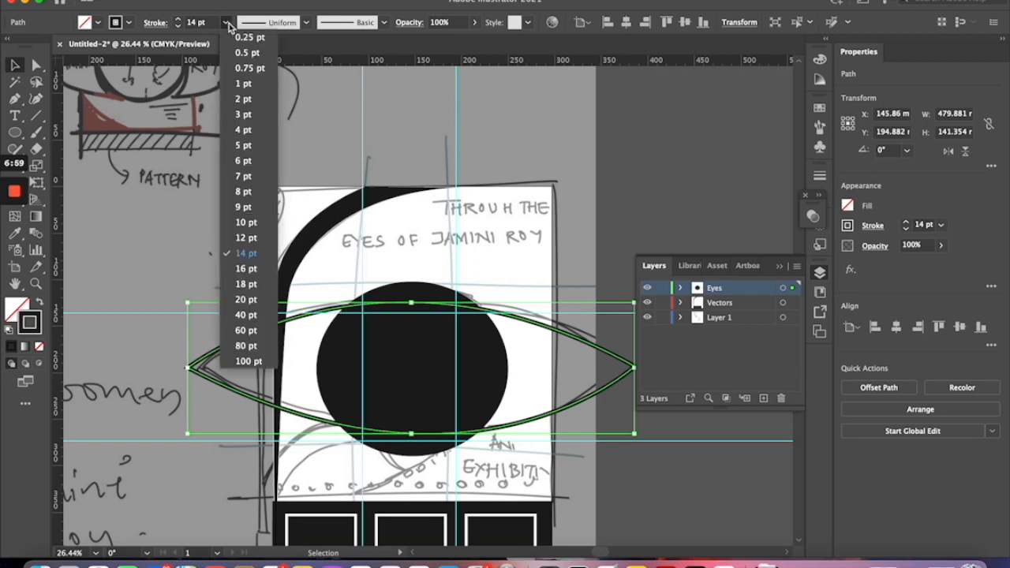
{"action": "left_click", "coordinate": [265, 323]}
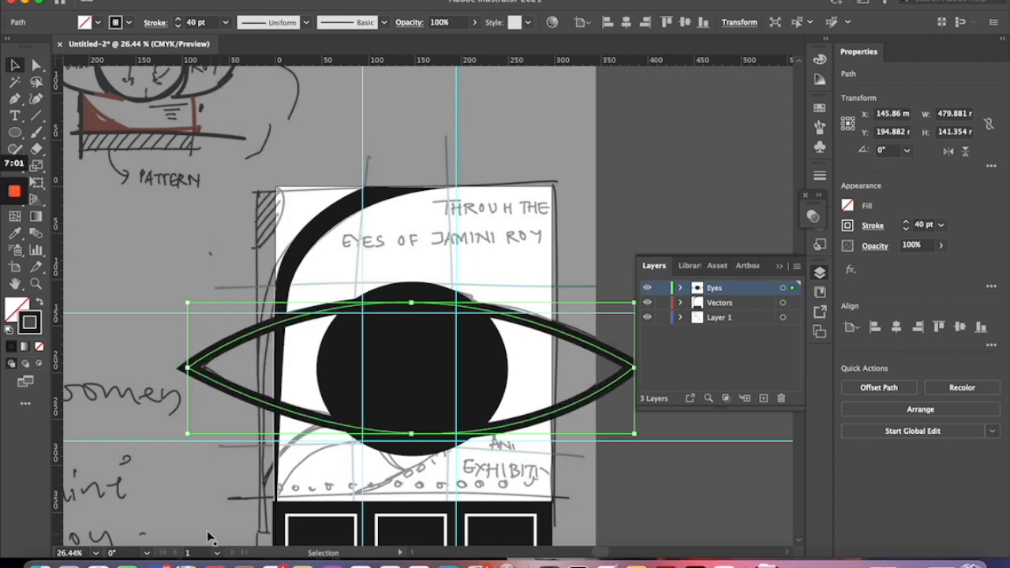
{"action": "left_click", "coordinate": [243, 505]}
{"action": "left_click", "coordinate": [474, 352]}
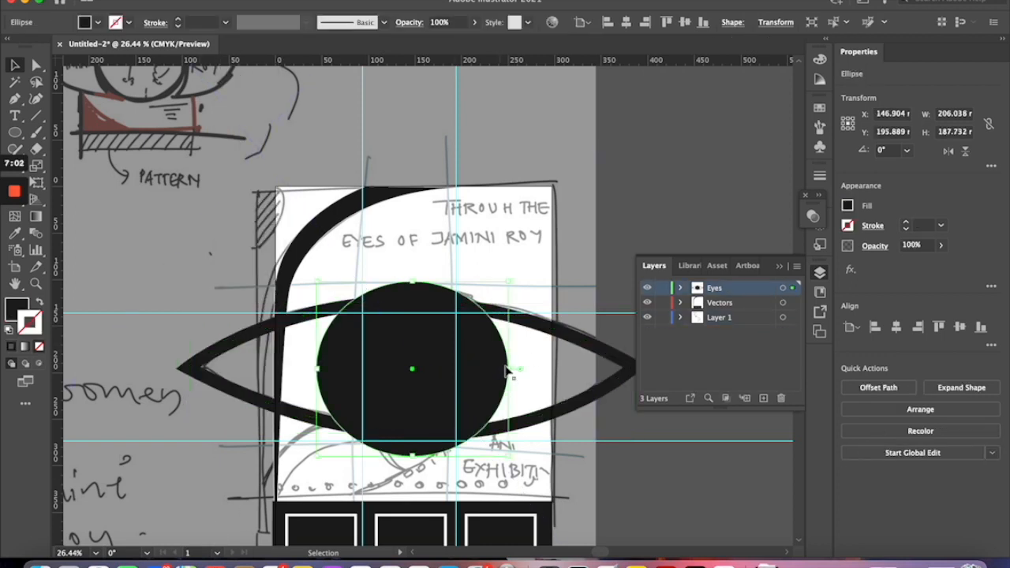
{"action": "left_click", "coordinate": [234, 349]}
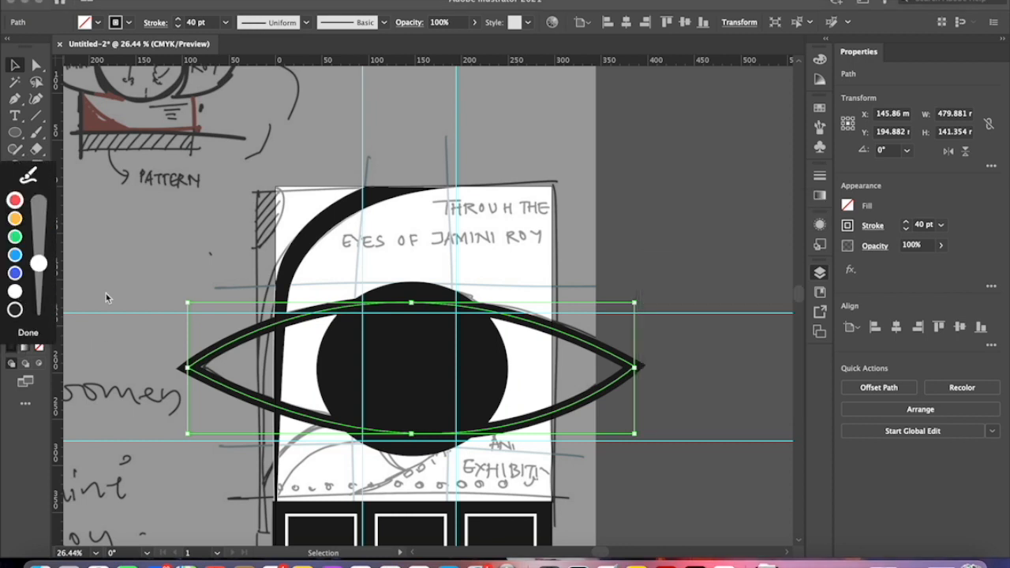
{"action": "left_click", "coordinate": [28, 333]}
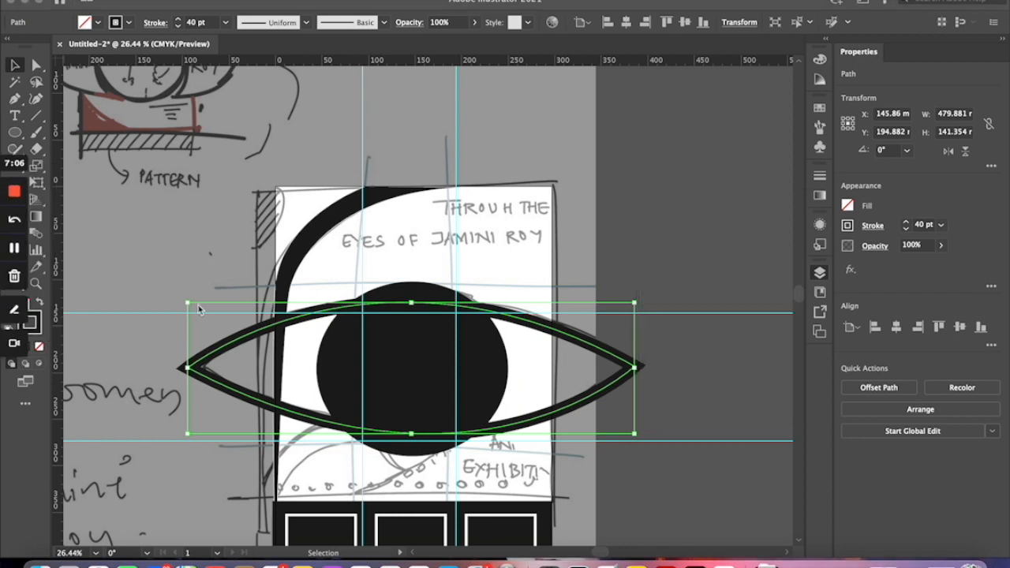
- Fill the large eye shape with white, keeping its black outline
{"action": "left_click", "coordinate": [30, 305]}
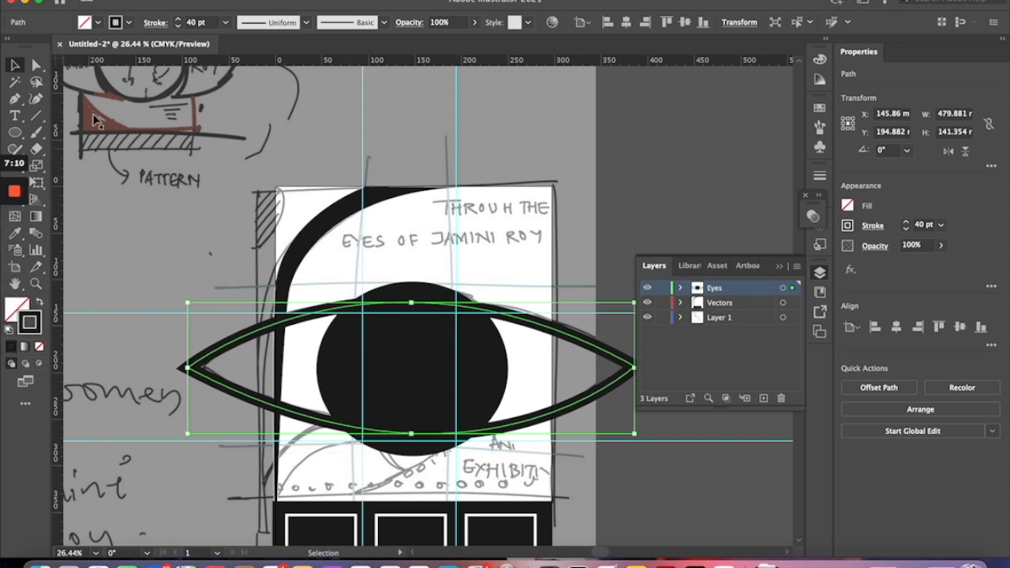
{"action": "left_click", "coordinate": [97, 22]}
{"action": "left_click", "coordinate": [27, 48]}
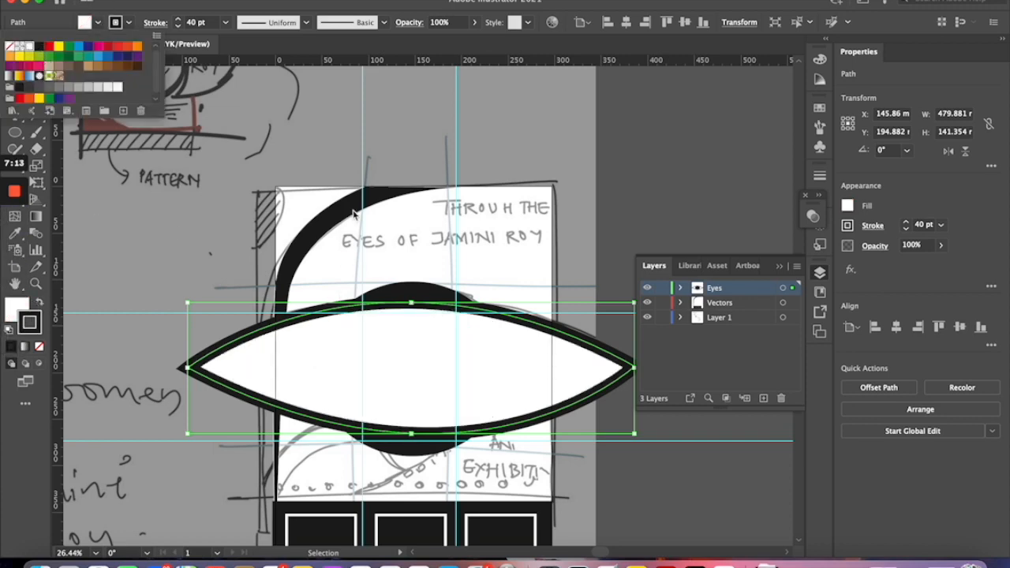
{"action": "left_click", "coordinate": [306, 104]}
- Rotate the white eye shape slightly counter-clockwise so its right corner rises, then deselect it
{"action": "scroll", "coordinate": [306, 103], "scroll_direction": "down", "scroll_amount": 4}
{"action": "scroll", "coordinate": [306, 104], "scroll_direction": "left", "scroll_amount": 1}
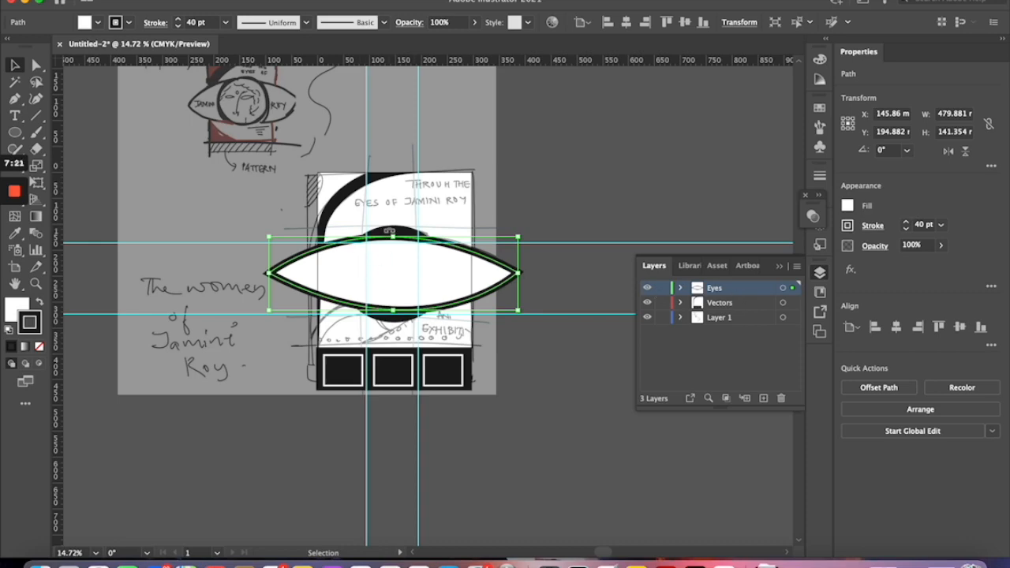
{"action": "scroll", "coordinate": [389, 231], "scroll_direction": "up", "scroll_amount": 4}
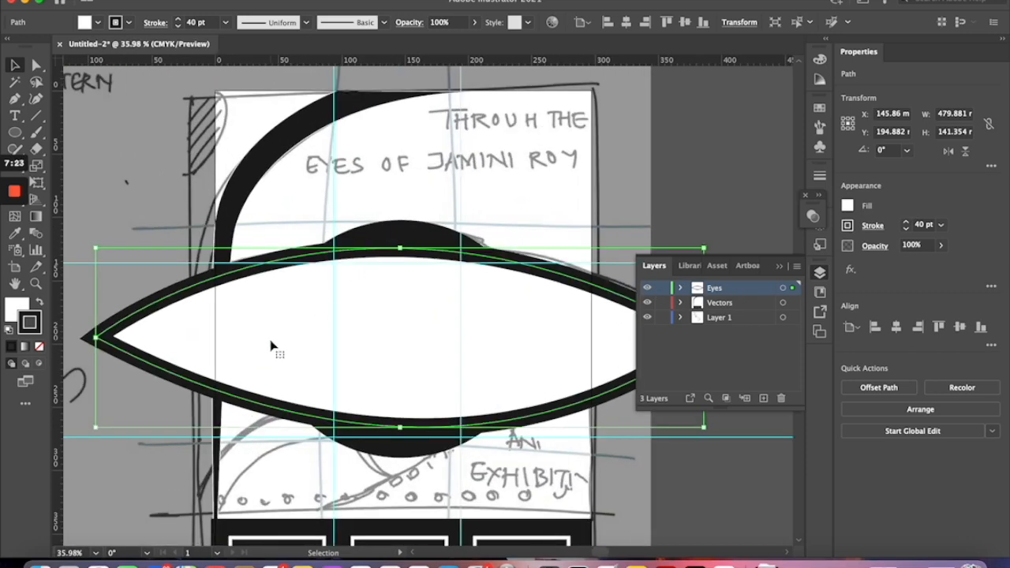
{"action": "scroll", "coordinate": [270, 345], "scroll_direction": "down", "scroll_amount": 2}
{"action": "left_click_drag", "start_coordinate": [590, 271], "coordinate": [590, 267]}
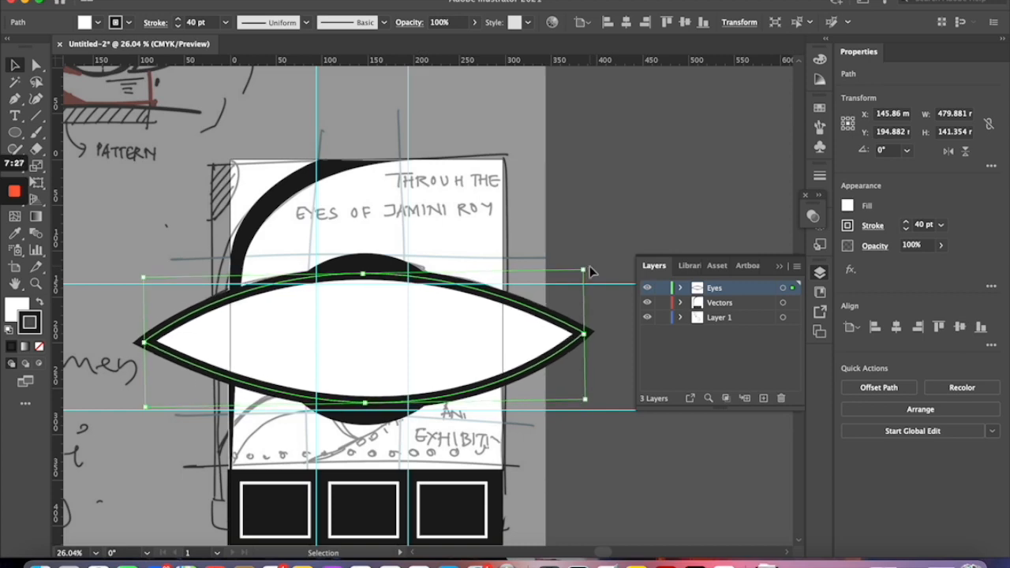
{"action": "left_click", "coordinate": [575, 227]}
- Bring the black ellipse to the front of the white eye shape and deselect it
{"action": "left_click", "coordinate": [385, 258]}
{"action": "right_click", "coordinate": [384, 259]}
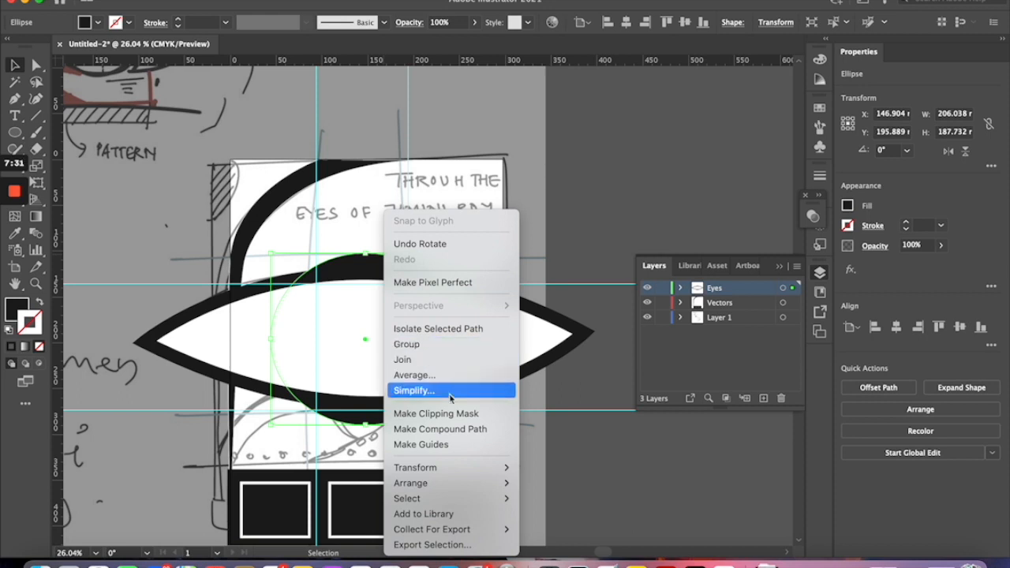
{"action": "mouse_move", "coordinate": [412, 482]}
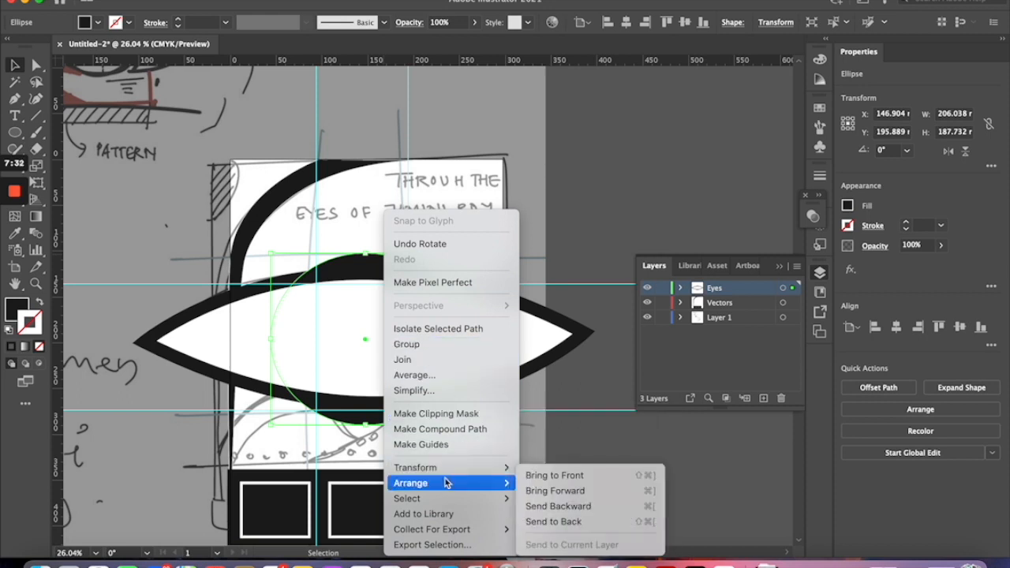
{"action": "left_click", "coordinate": [556, 476]}
{"action": "left_click", "coordinate": [619, 436]}
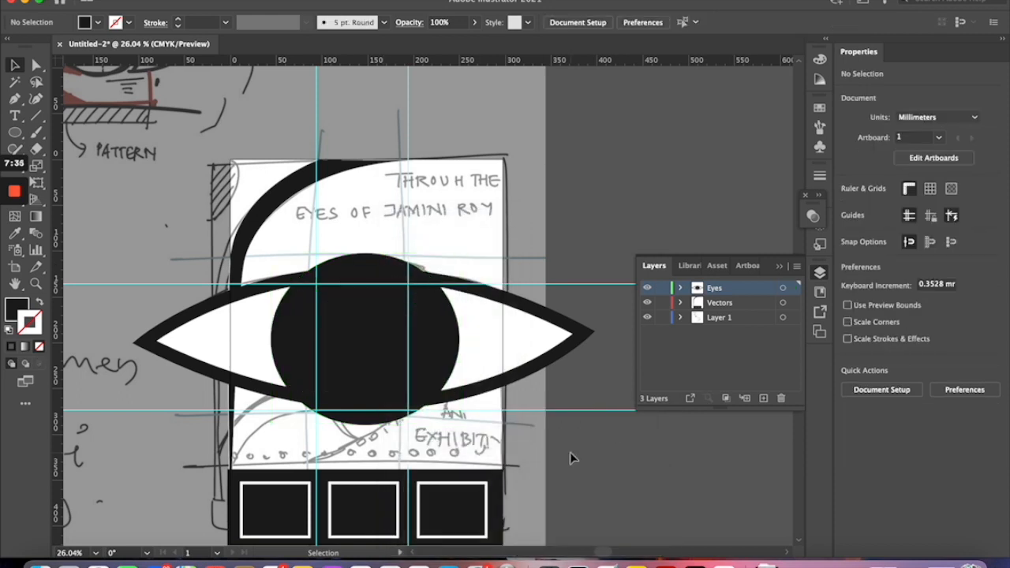
- Add a new layer directly above Layer 1, beneath the Vectors layer
{"action": "scroll", "coordinate": [361, 178], "scroll_direction": "right", "scroll_amount": 1}
{"action": "scroll", "coordinate": [302, 382], "scroll_direction": "left", "scroll_amount": 3}
{"action": "scroll", "coordinate": [503, 429], "scroll_direction": "down", "scroll_amount": 1}
{"action": "scroll", "coordinate": [505, 432], "scroll_direction": "down", "scroll_amount": 2}
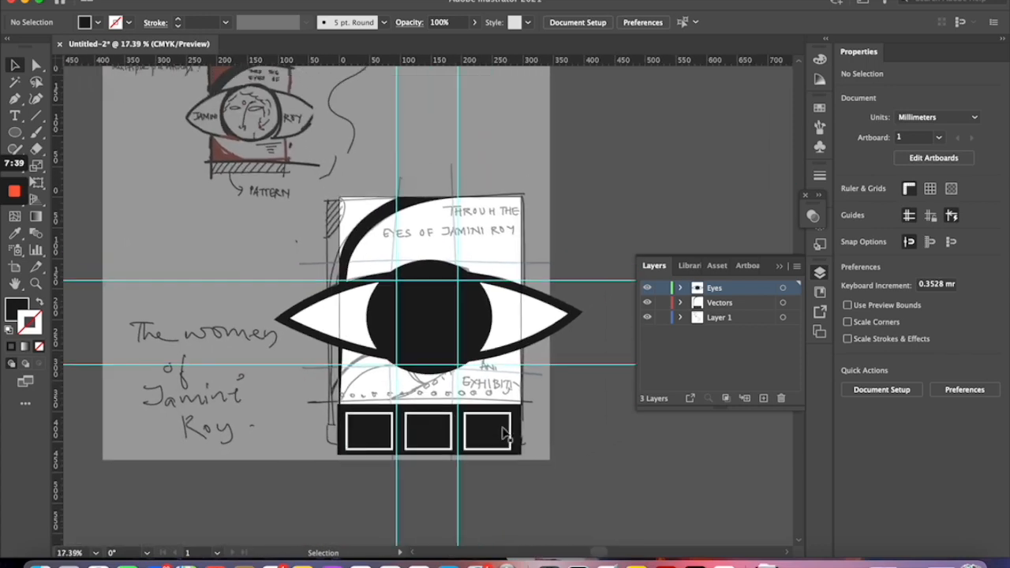
{"action": "left_click", "coordinate": [750, 316]}
{"action": "left_click", "coordinate": [764, 399]}
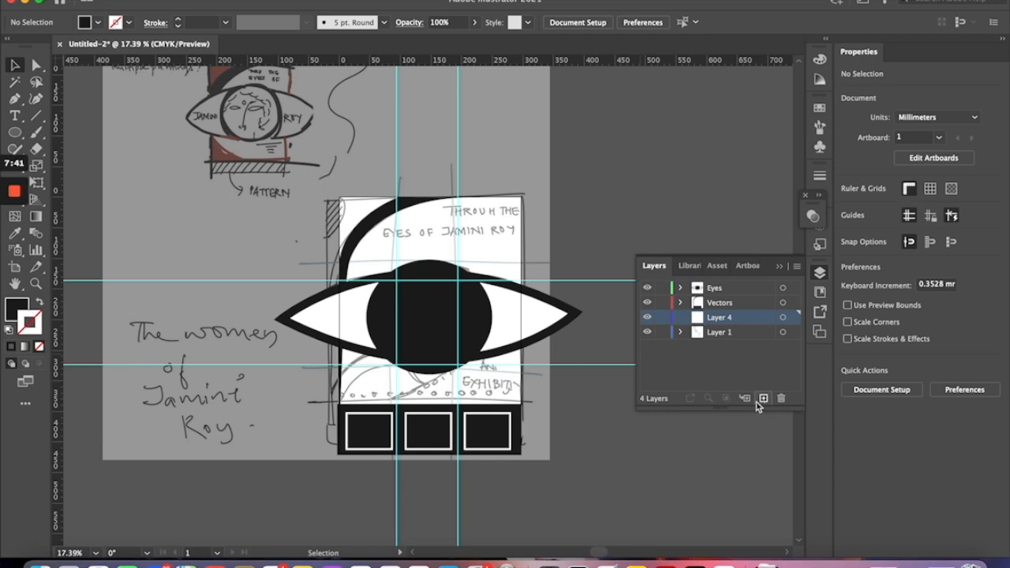
- Draw a background rectangle about 302 by 421 mm over the whole poster and fill it with orange
{"action": "left_click_drag", "start_coordinate": [16, 137], "coordinate": [75, 133]}
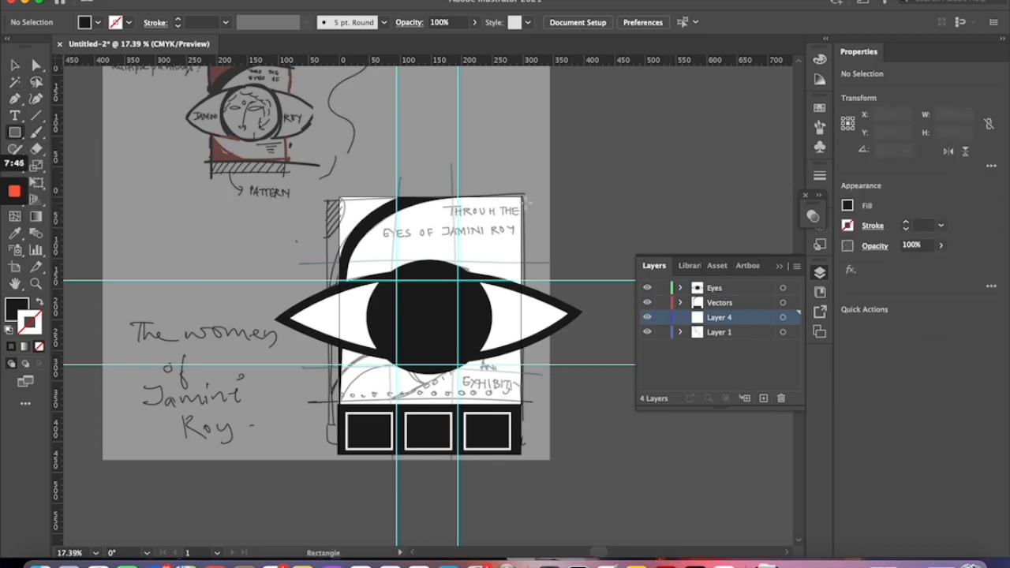
{"action": "mouse_move", "coordinate": [522, 195]}
{"action": "left_mouse_down"}
{"action": "mouse_move", "coordinate": [361, 481]}
{"action": "mouse_move", "coordinate": [327, 465]}
{"action": "mouse_move", "coordinate": [337, 460]}
{"action": "left_mouse_up"}
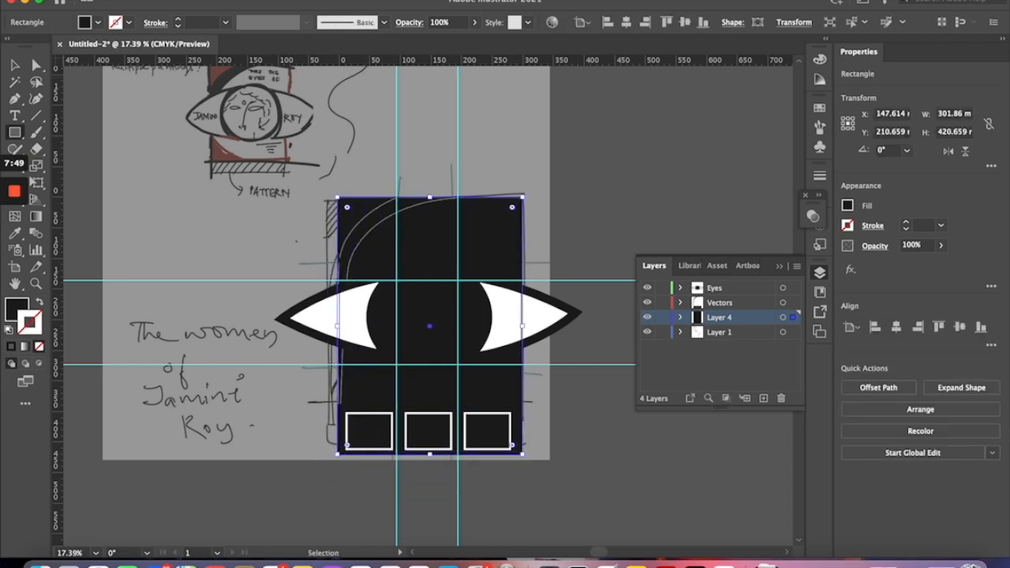
{"action": "left_click", "coordinate": [97, 23]}
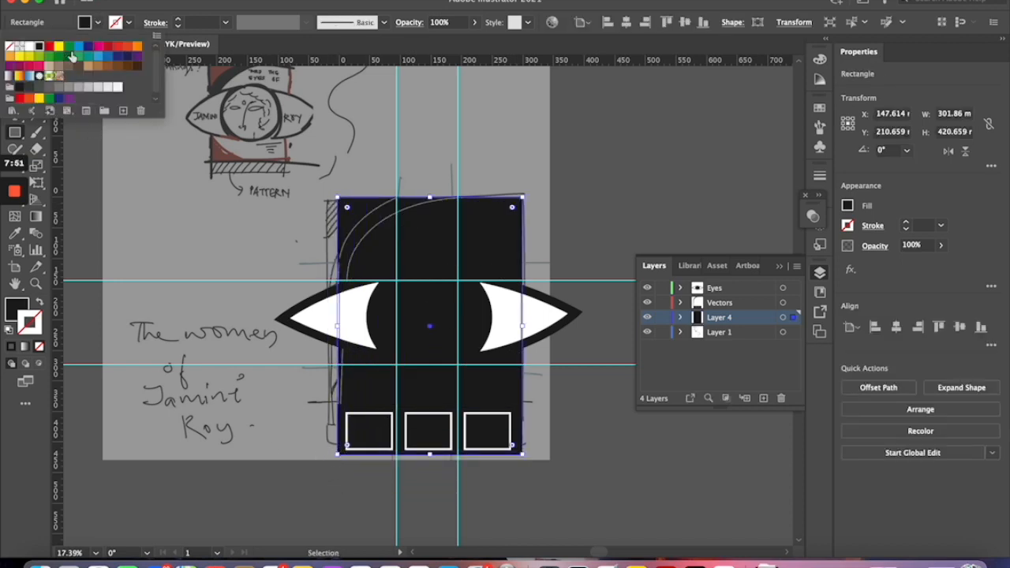
{"action": "left_click", "coordinate": [136, 47]}
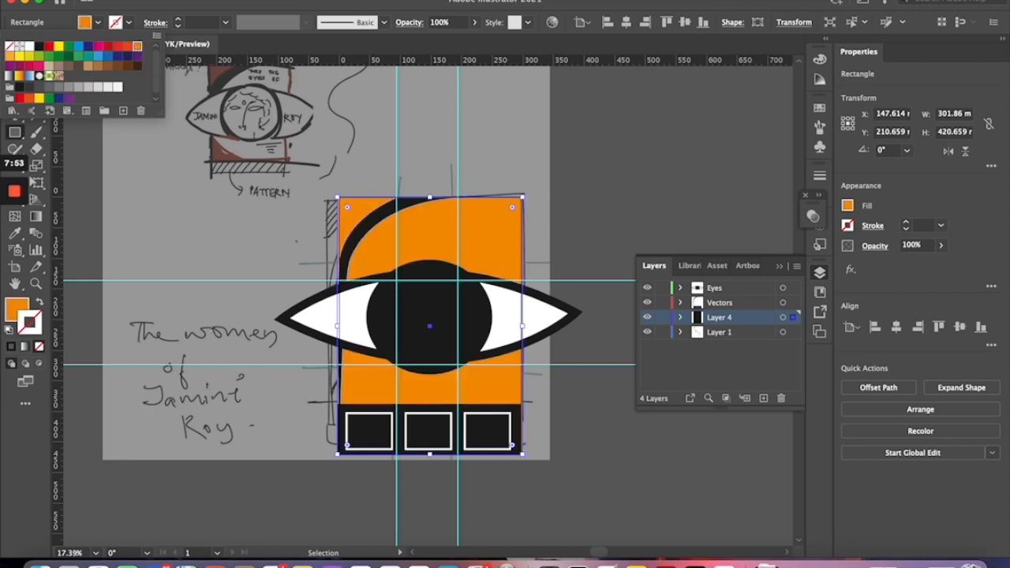
{"action": "left_click", "coordinate": [613, 117]}
- Change the fill of the black band at the poster's bottom to dark blue
{"action": "scroll", "coordinate": [508, 326], "scroll_direction": "down", "scroll_amount": 1}
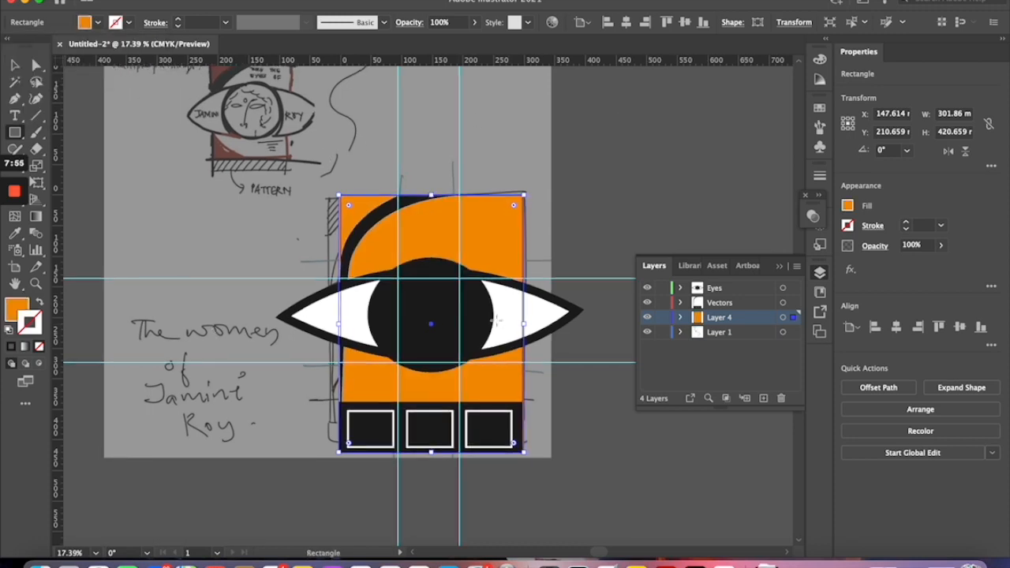
{"action": "scroll", "coordinate": [451, 409], "scroll_direction": "up", "scroll_amount": 5}
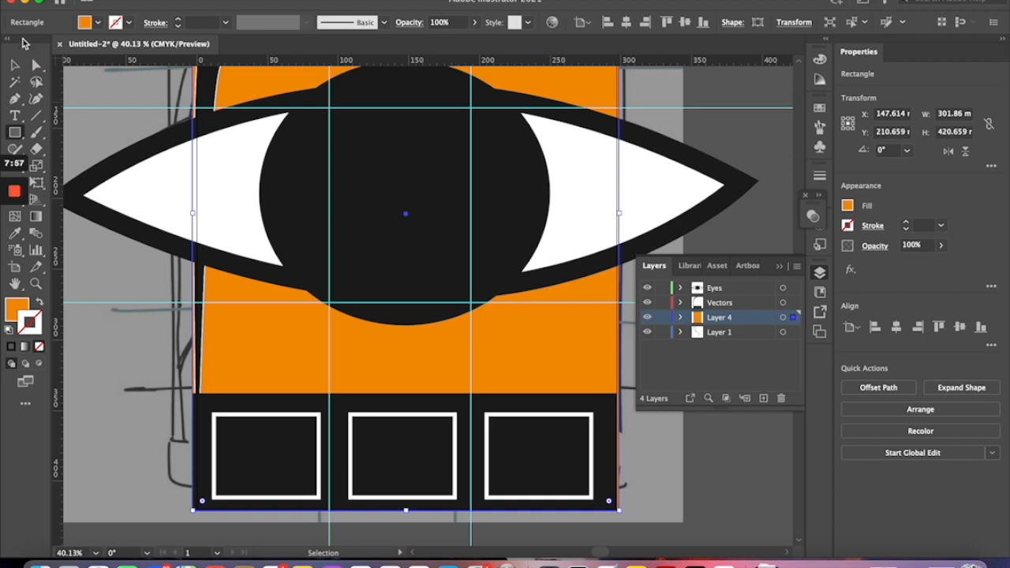
{"action": "left_click", "coordinate": [14, 66]}
{"action": "left_click", "coordinate": [256, 411]}
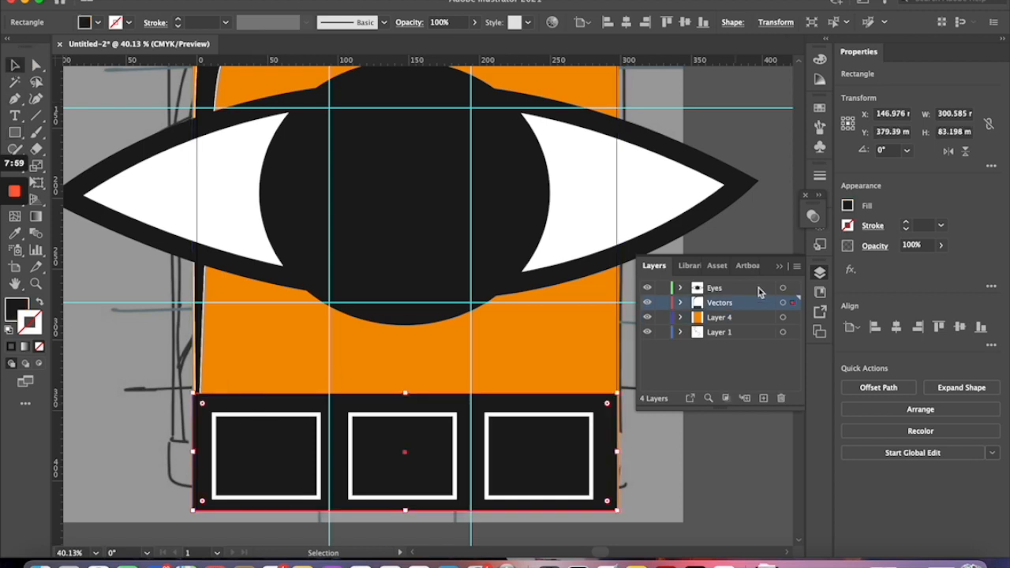
{"action": "left_click", "coordinate": [22, 312]}
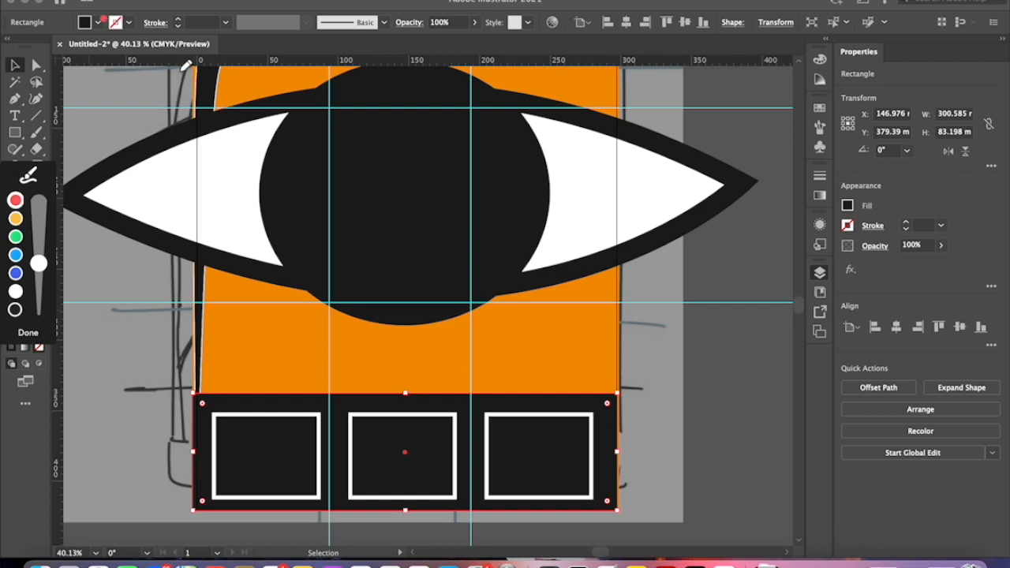
{"action": "left_click", "coordinate": [98, 22]}
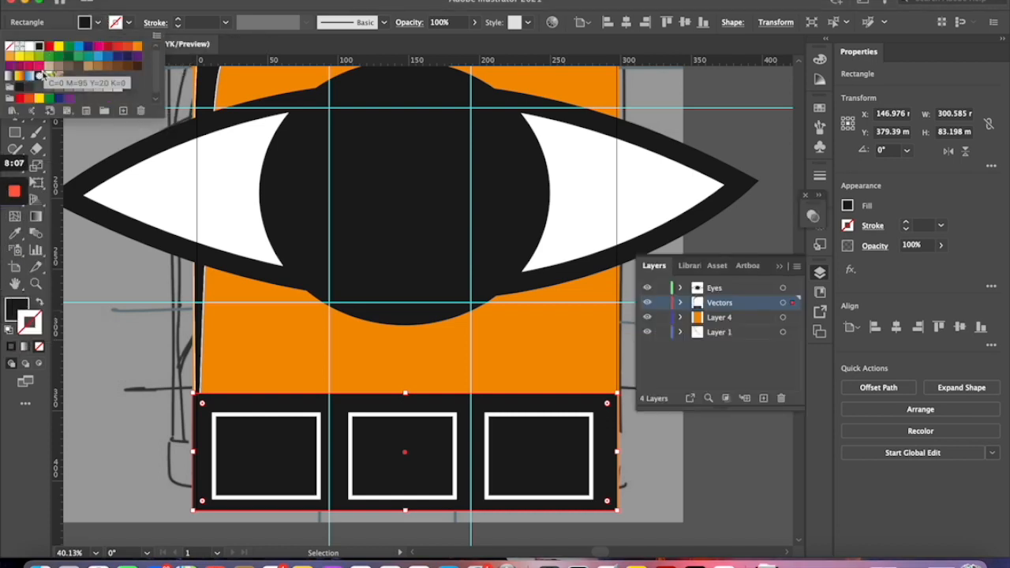
{"action": "left_click", "coordinate": [59, 99]}
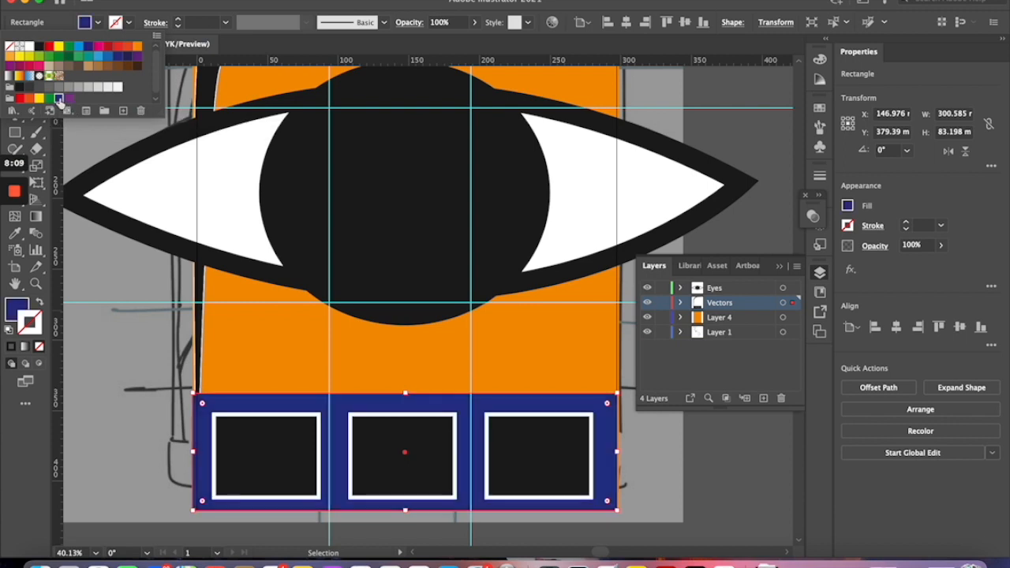
{"action": "left_click", "coordinate": [702, 494]}
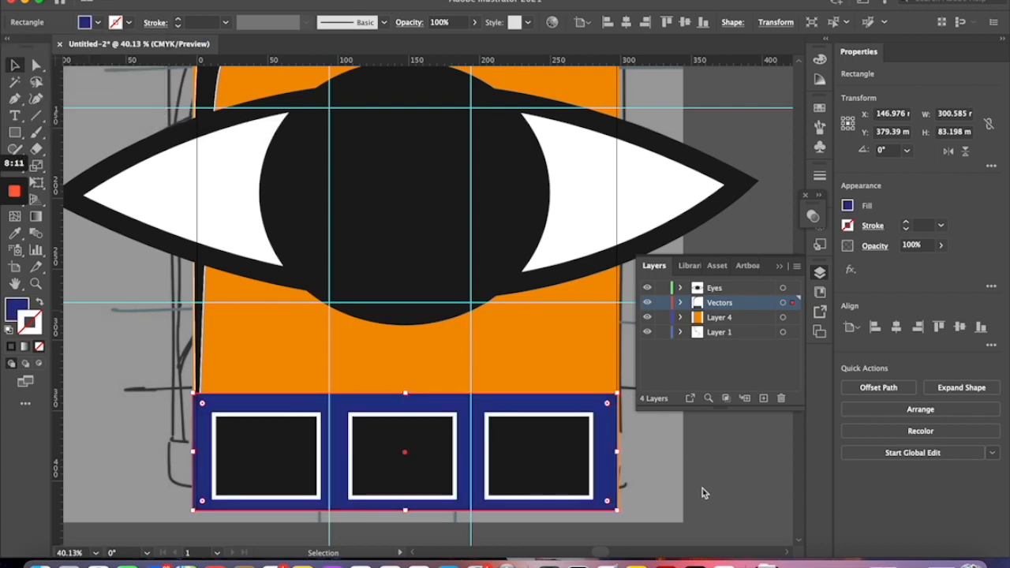
- Select all three white-framed rectangles in the blue bottom band together
{"action": "left_click", "coordinate": [551, 494]}
{"action": "left_click", "coordinate": [419, 465], "text": "shift"}
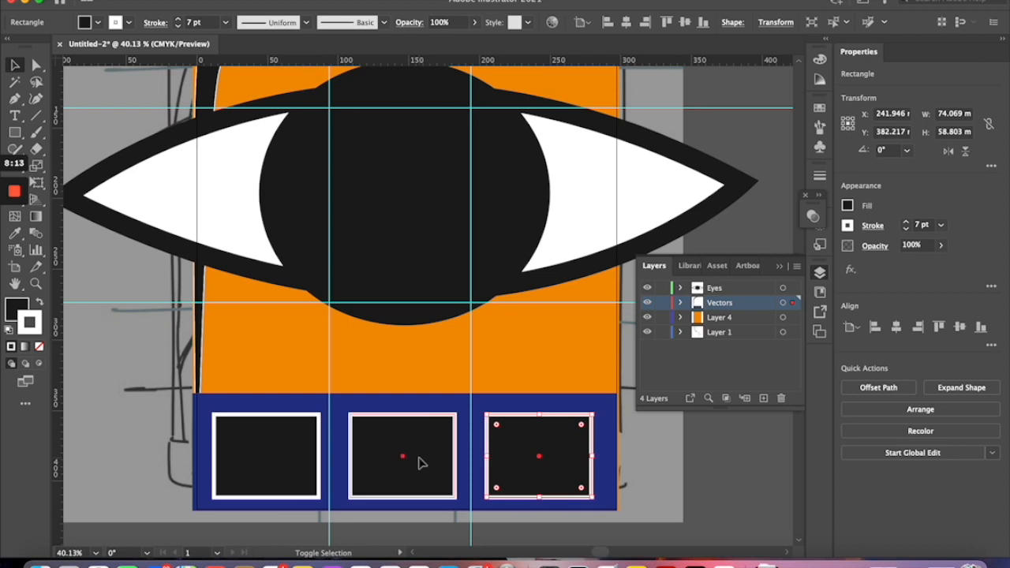
{"action": "left_click", "coordinate": [286, 465], "text": "shift"}
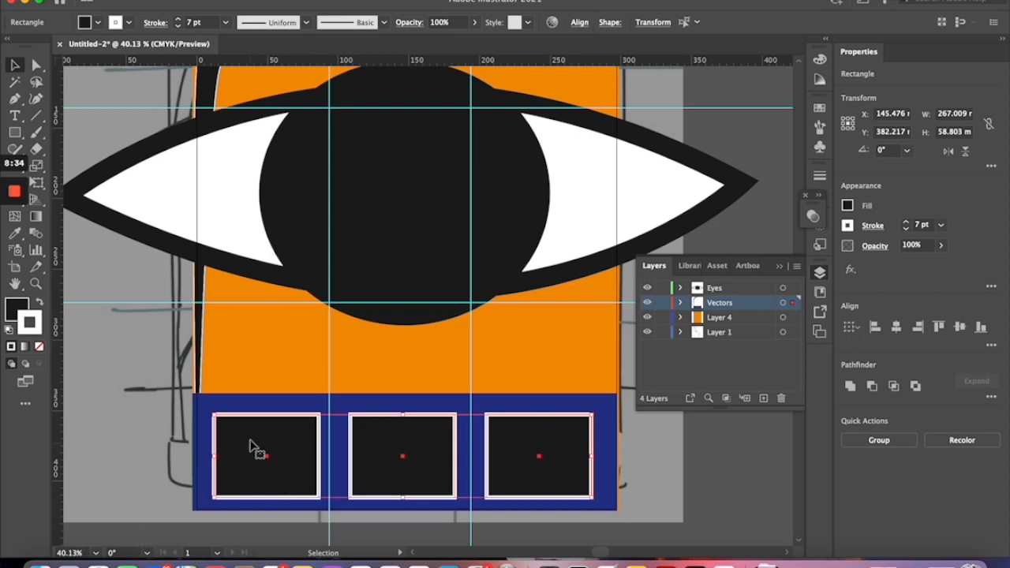
{"action": "left_click", "coordinate": [97, 22]}
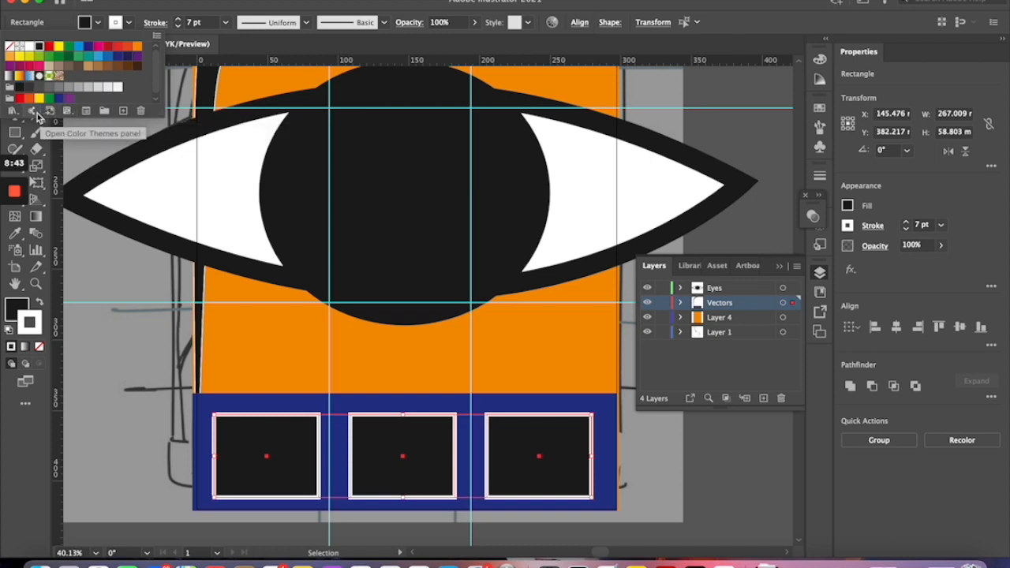
{"action": "left_click", "coordinate": [36, 112]}
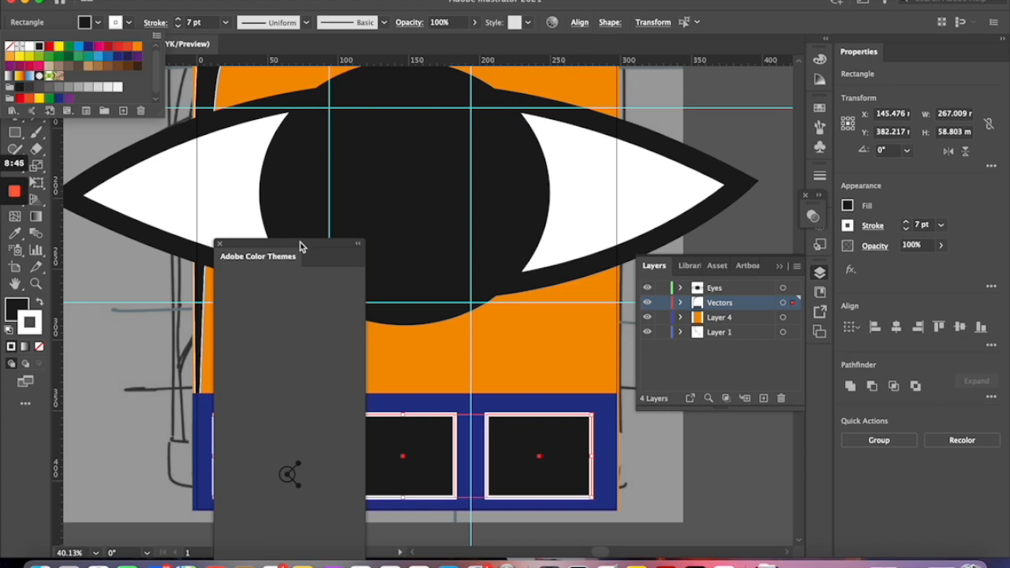
{"action": "left_click", "coordinate": [219, 244]}
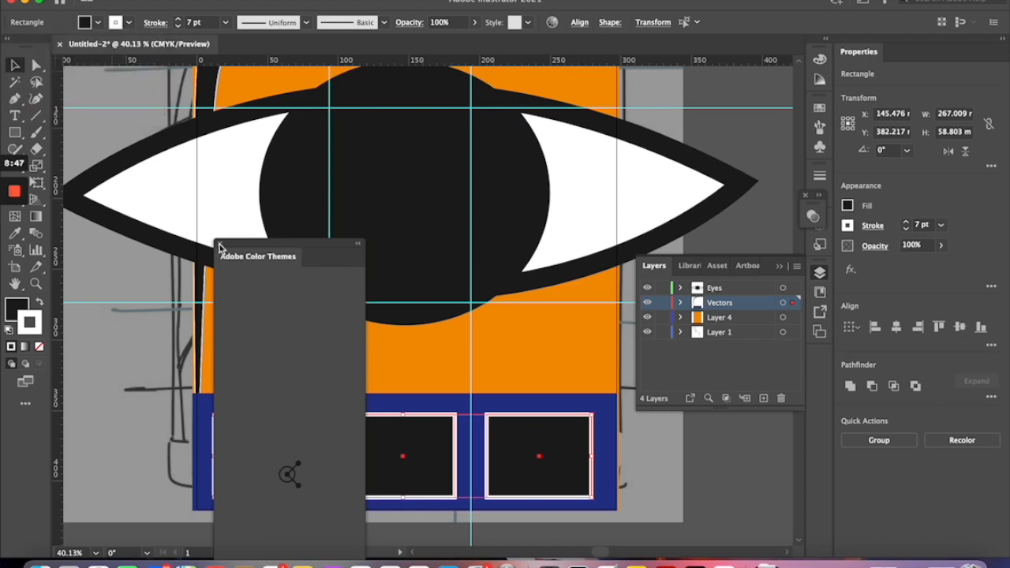
{"action": "left_click", "coordinate": [220, 244]}
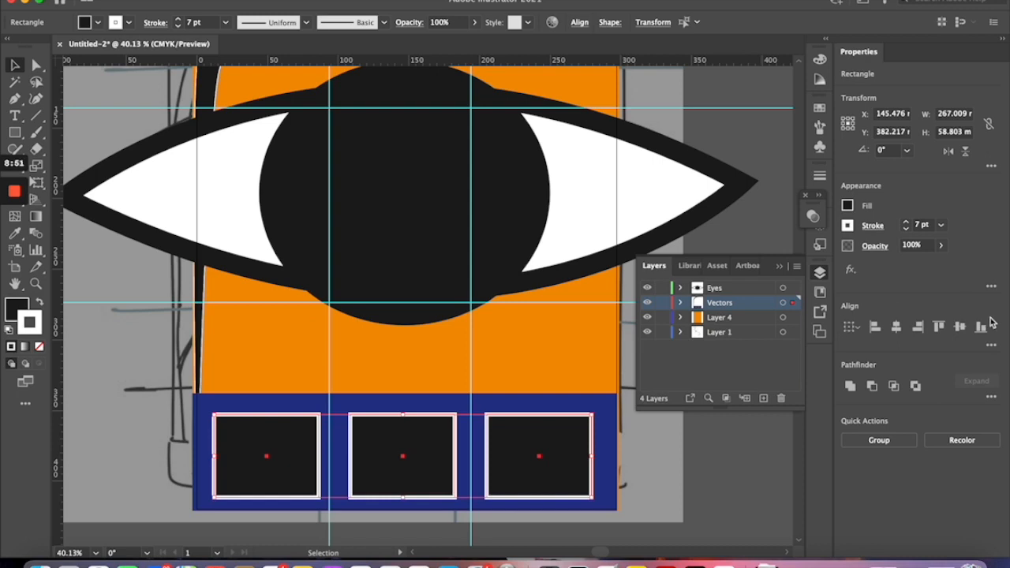
- Browse the colour harmony rules in the Color Guide for a palette to match the dark blue
{"action": "left_click", "coordinate": [820, 79]}
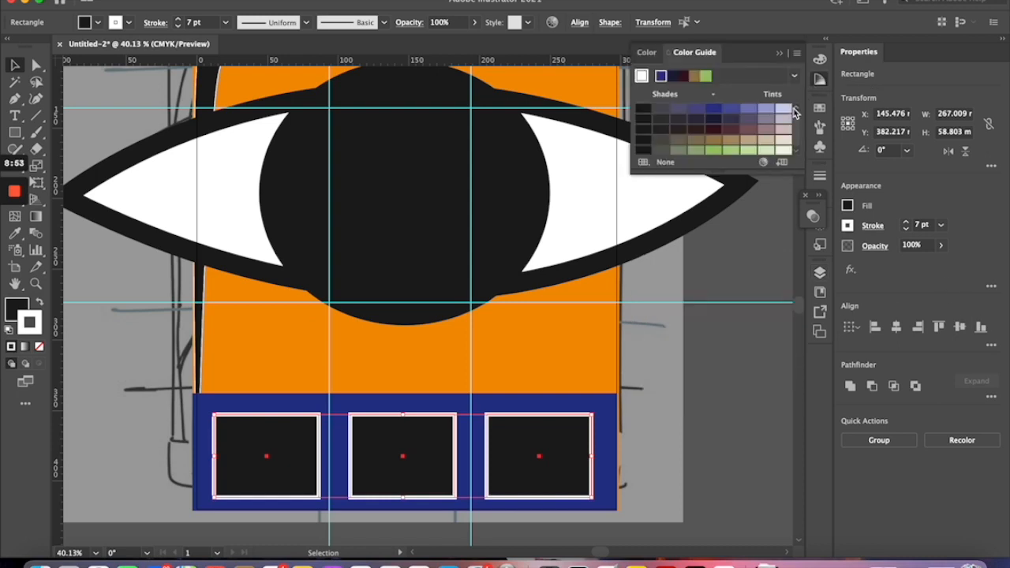
{"action": "left_click", "coordinate": [794, 76]}
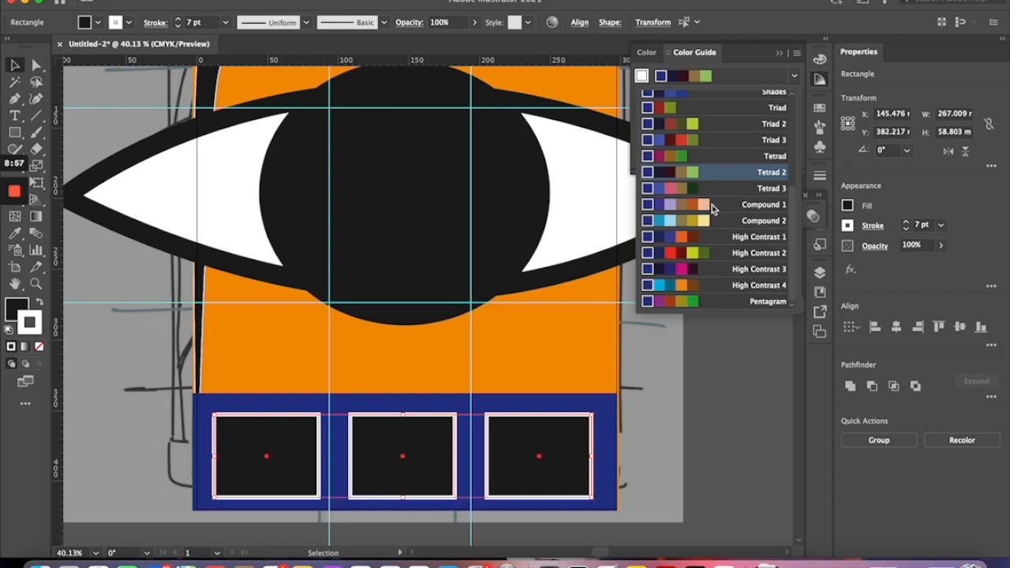
{"action": "scroll", "coordinate": [713, 207], "scroll_direction": "up", "scroll_amount": 5}
{"action": "scroll", "coordinate": [713, 207], "scroll_direction": "down", "scroll_amount": 1}
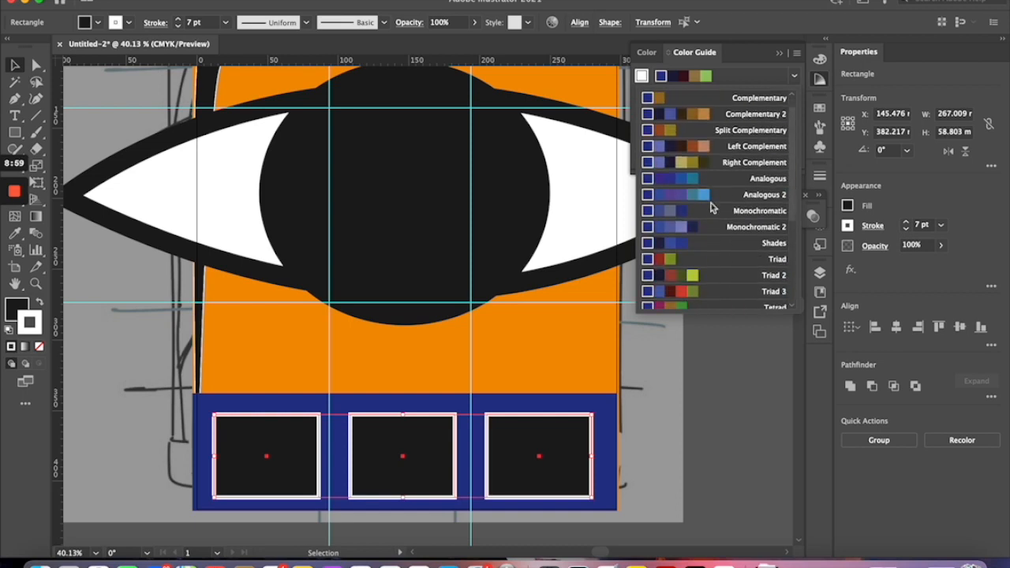
{"action": "scroll", "coordinate": [712, 206], "scroll_direction": "down", "scroll_amount": 5}
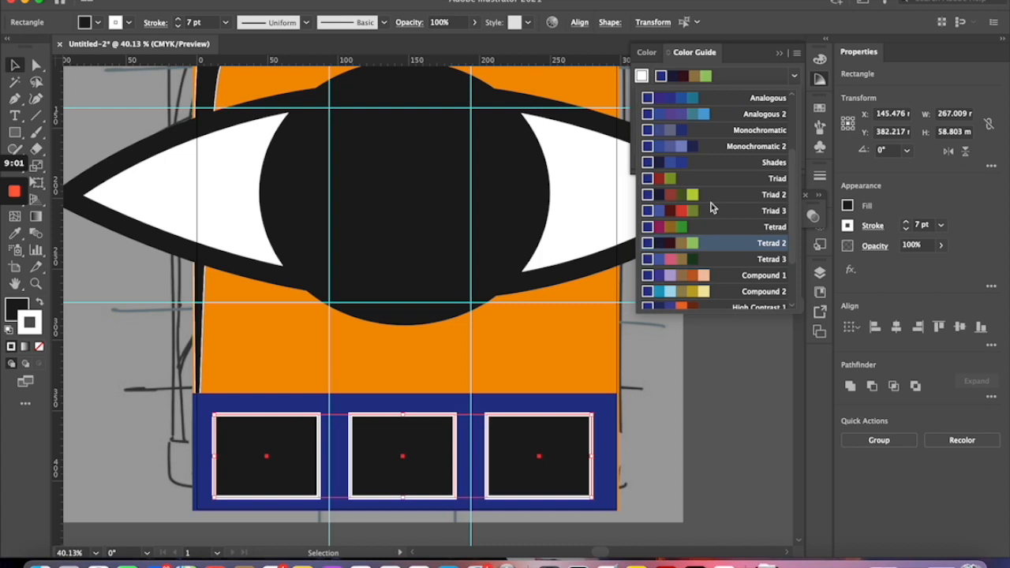
{"action": "scroll", "coordinate": [712, 207], "scroll_direction": "down", "scroll_amount": 4}
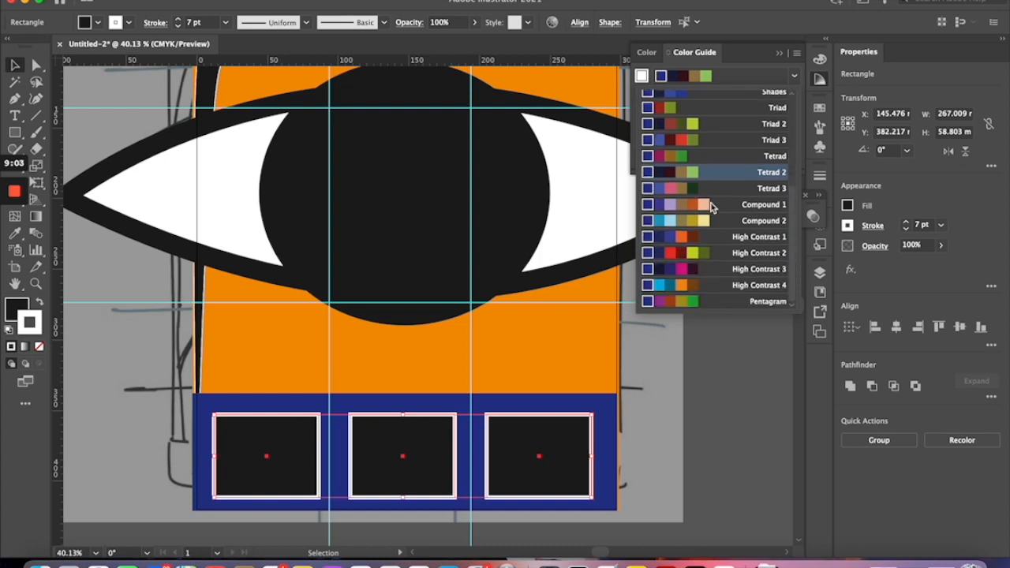
{"action": "scroll", "coordinate": [712, 207], "scroll_direction": "up", "scroll_amount": 12}
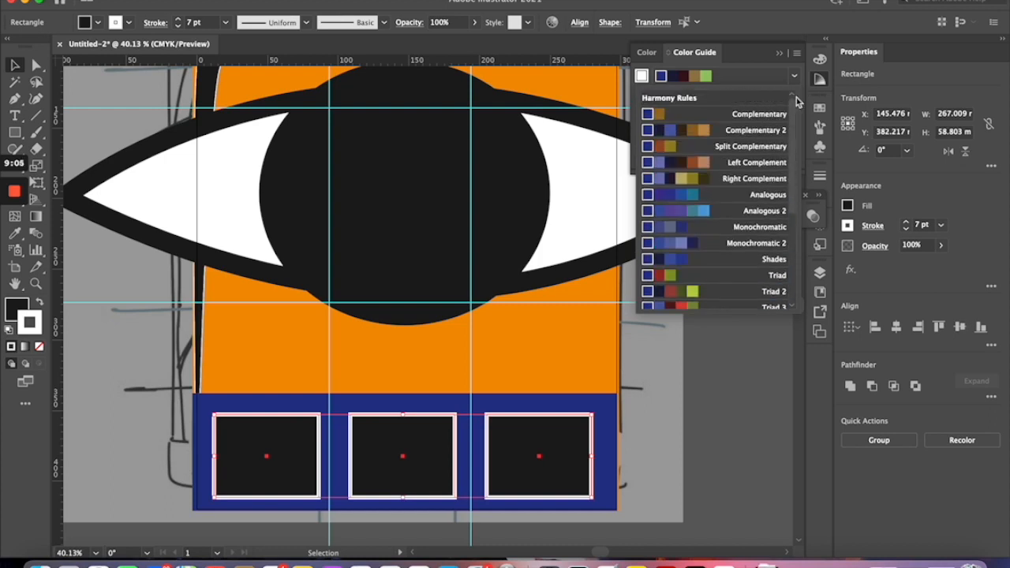
{"action": "left_click", "coordinate": [654, 55]}
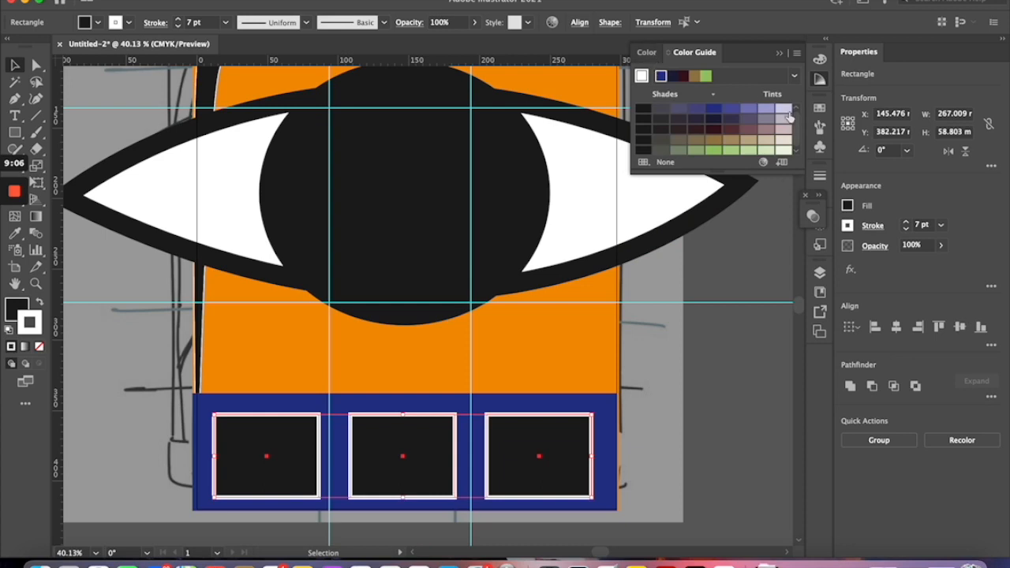
{"action": "left_click", "coordinate": [794, 76]}
{"action": "left_click", "coordinate": [794, 76]}
{"action": "left_click", "coordinate": [797, 53]}
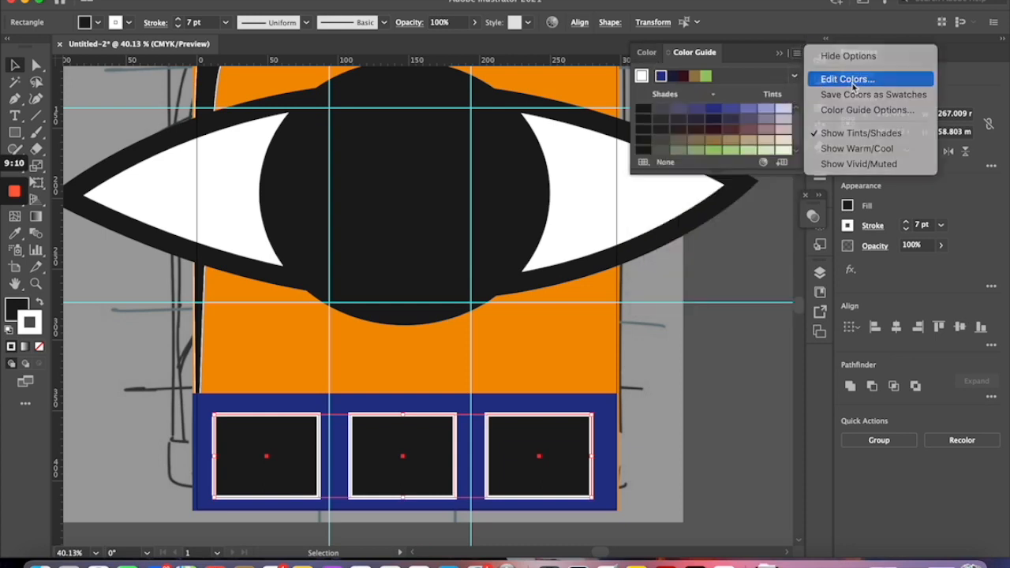
{"action": "left_click", "coordinate": [828, 79]}
{"action": "left_click_drag", "start_coordinate": [559, 74], "coordinate": [823, 105]}
{"action": "left_click", "coordinate": [821, 185]}
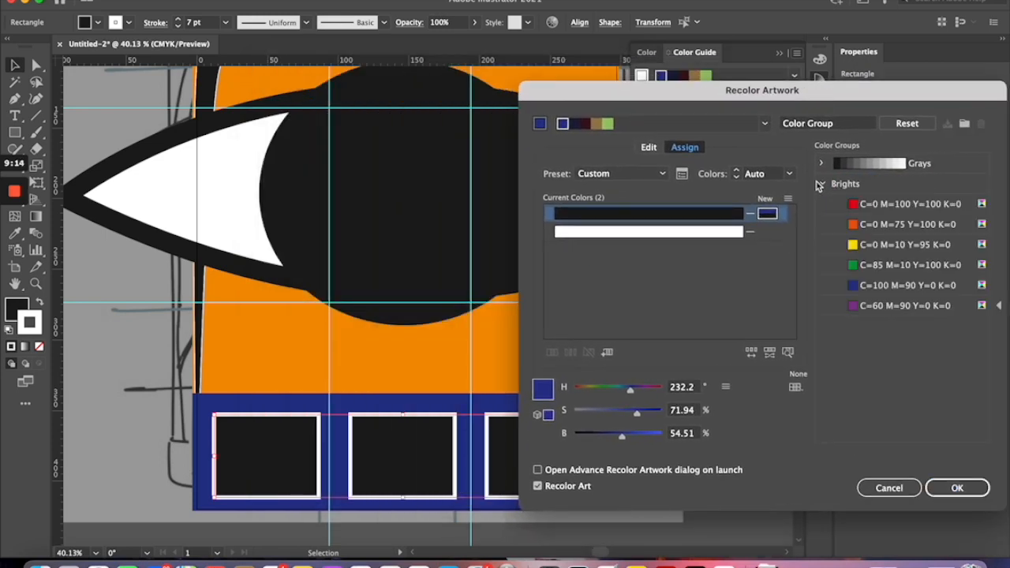
{"action": "left_click", "coordinate": [892, 289]}
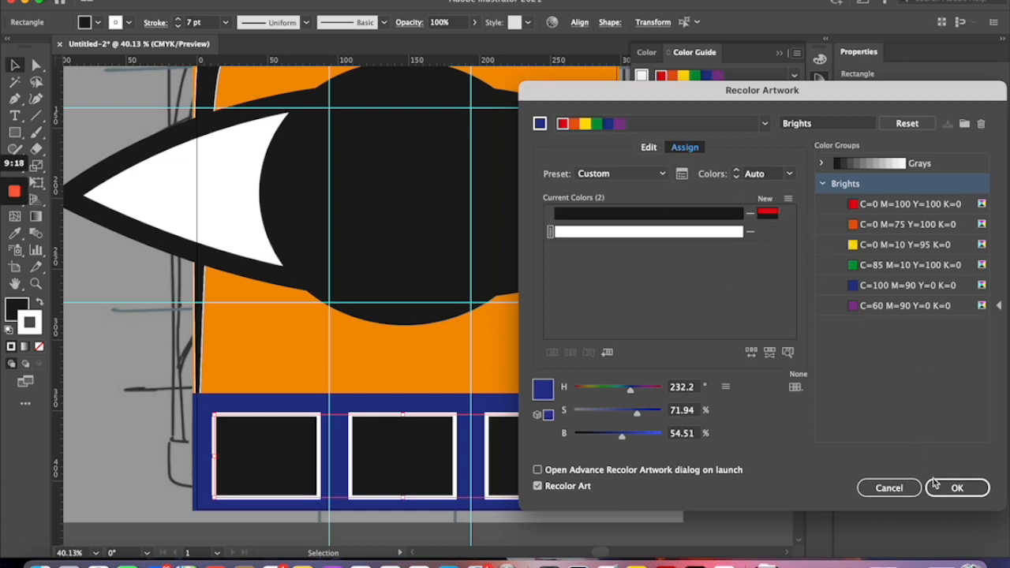
{"action": "left_click", "coordinate": [888, 488]}
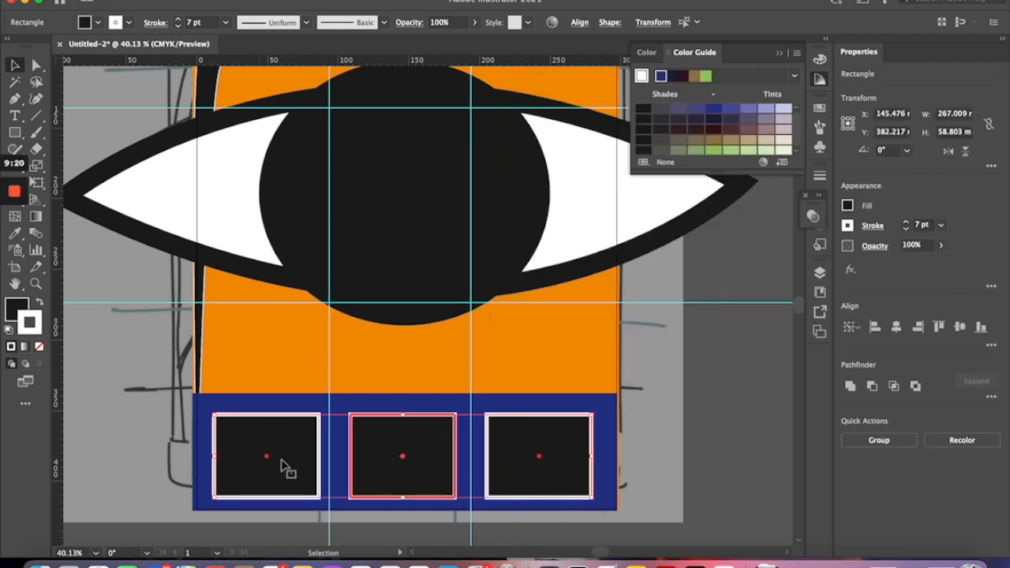
- Try a bright red stroke on the three framed rectangles in the bottom band, and undo it
{"action": "left_click", "coordinate": [284, 467]}
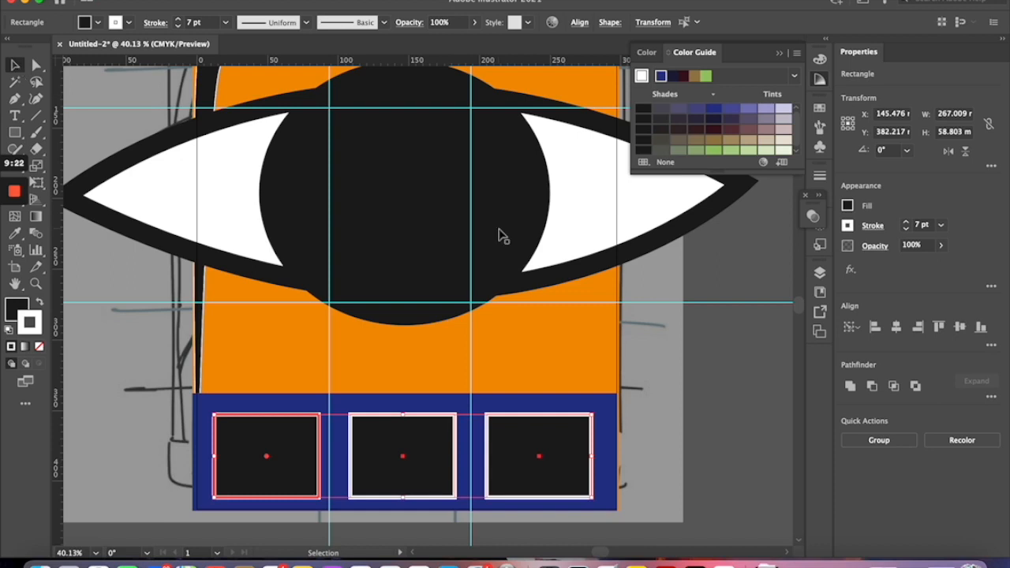
{"action": "left_click", "coordinate": [647, 54]}
{"action": "left_click", "coordinate": [818, 82]}
{"action": "left_click", "coordinate": [820, 60]}
{"action": "left_click", "coordinate": [790, 90]}
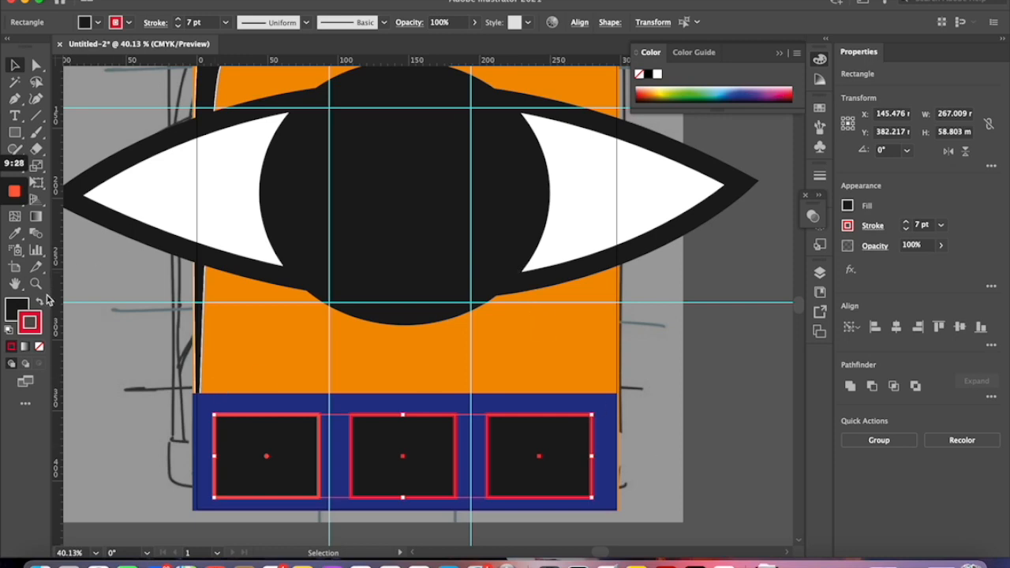
{"action": "key", "text": "super+z"}
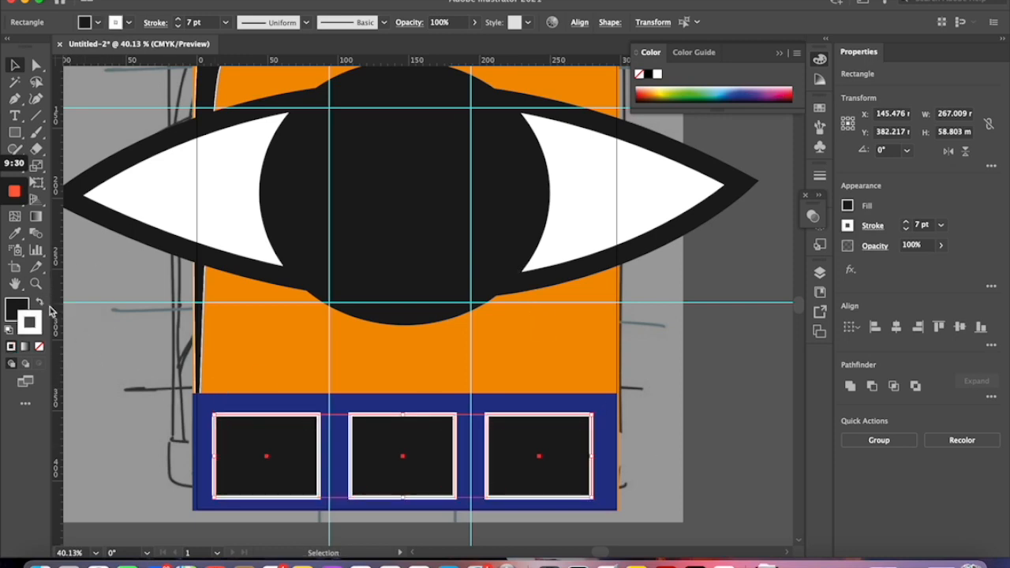
- Give the three rectangles in the blue band a dark red fill and a white stroke, and deselect them
{"action": "left_click", "coordinate": [15, 310]}
{"action": "left_click", "coordinate": [15, 311]}
{"action": "left_click", "coordinate": [97, 17]}
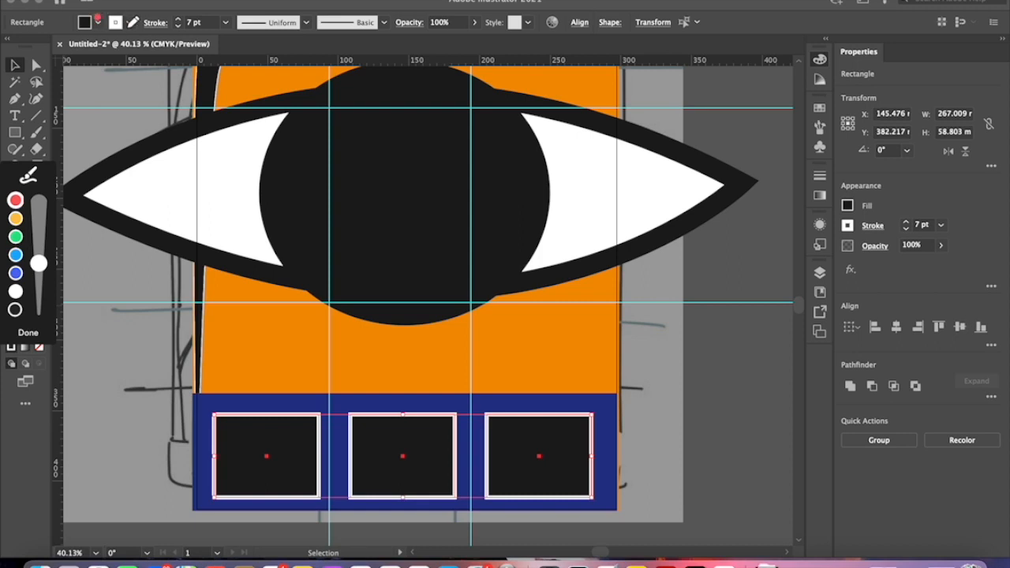
{"action": "key", "text": "Escape"}
{"action": "left_click", "coordinate": [102, 23]}
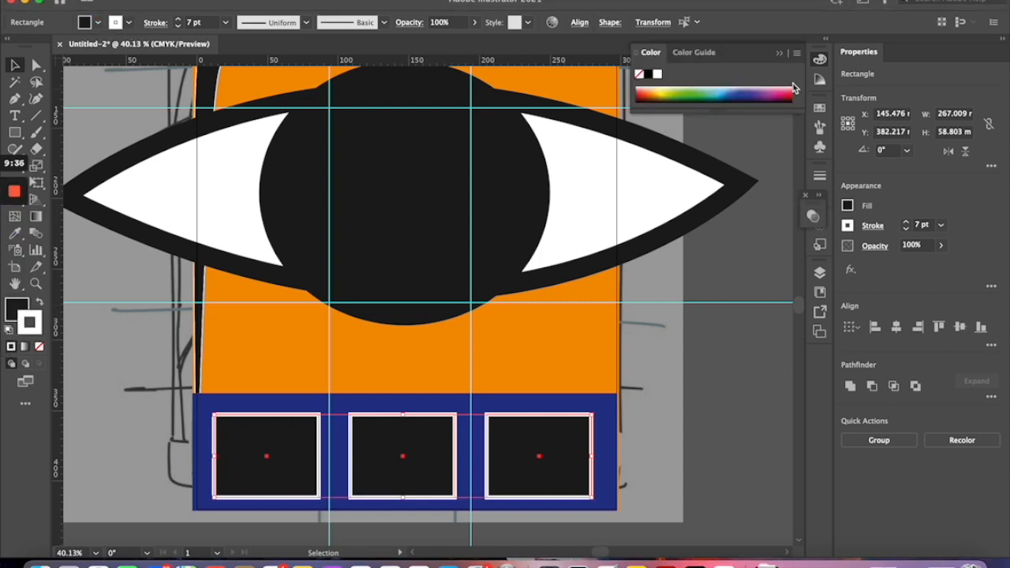
{"action": "left_click", "coordinate": [789, 93]}
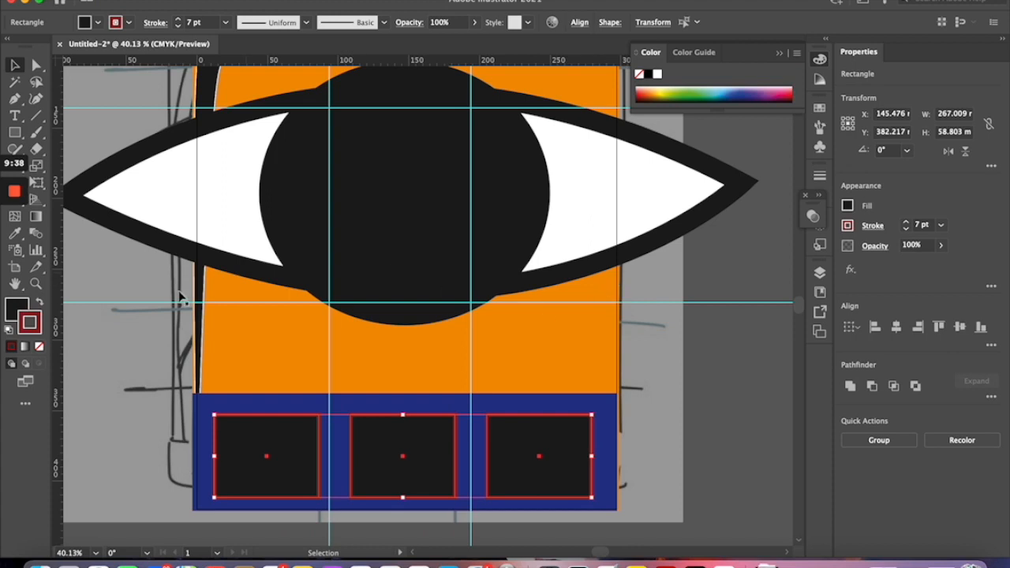
{"action": "left_click", "coordinate": [39, 302]}
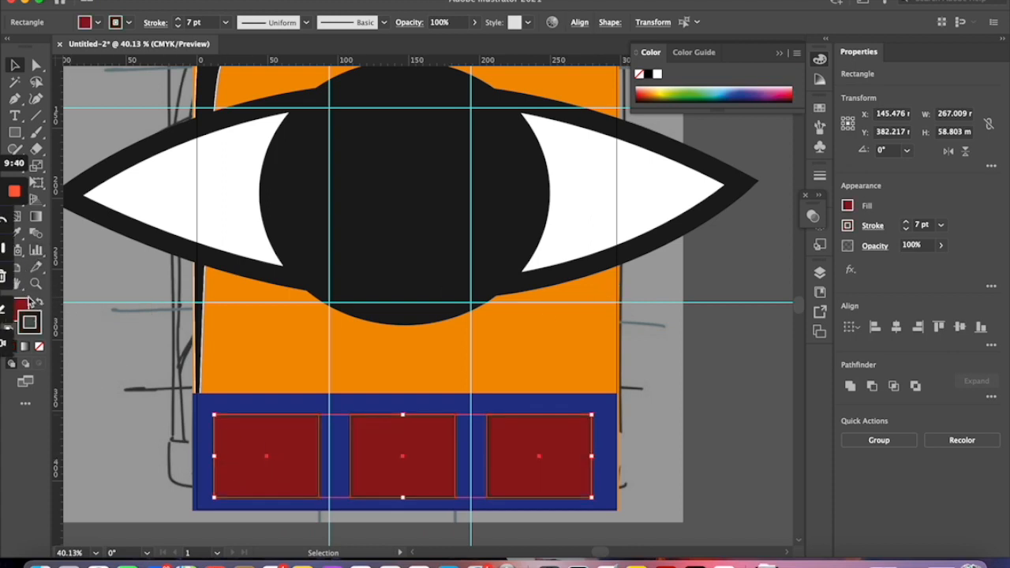
{"action": "left_click", "coordinate": [116, 22]}
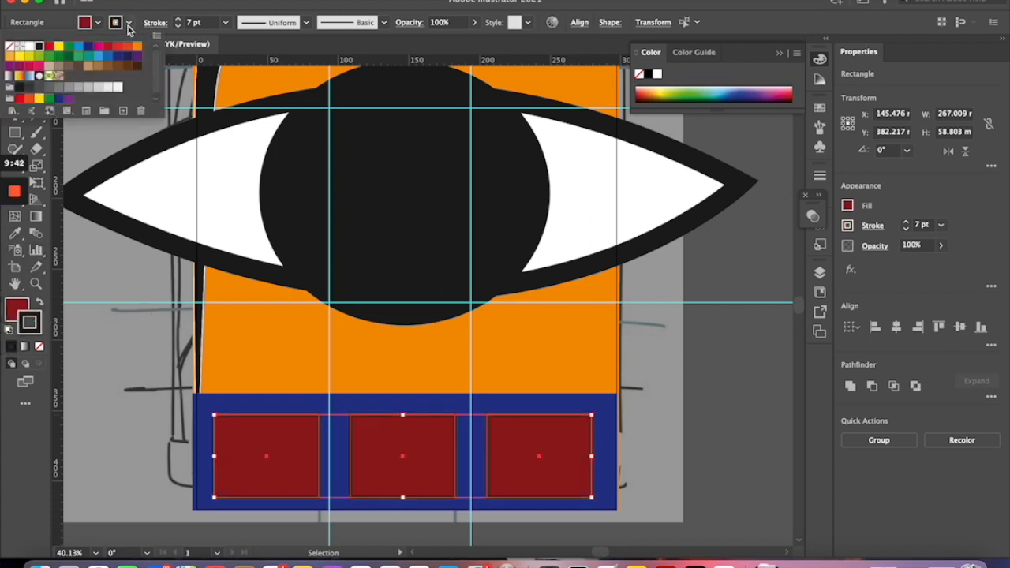
{"action": "left_click", "coordinate": [26, 46]}
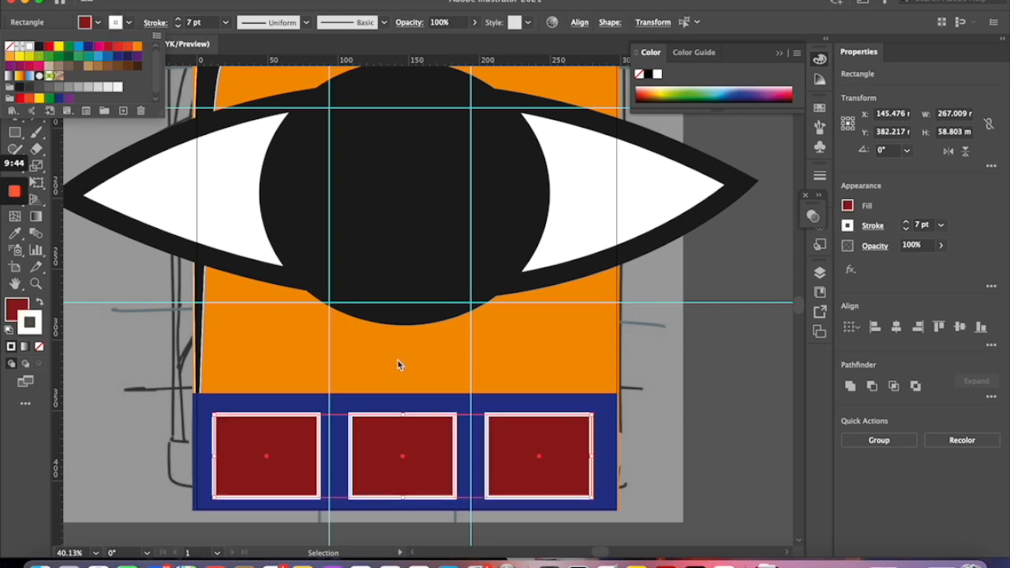
{"action": "left_click", "coordinate": [670, 404]}
- Draw a thin dark red strip with a white stroke, about 303 by 6 mm, along the blue band's upper edge
{"action": "scroll", "coordinate": [723, 425], "scroll_direction": "down", "scroll_amount": 5}
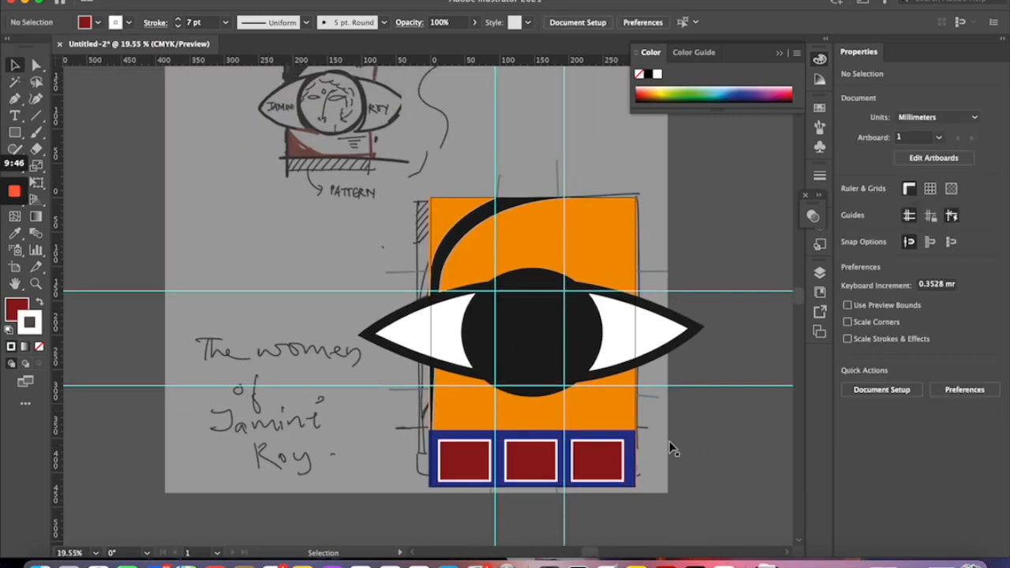
{"action": "scroll", "coordinate": [670, 448], "scroll_direction": "up", "scroll_amount": 4}
{"action": "left_click", "coordinate": [16, 135]}
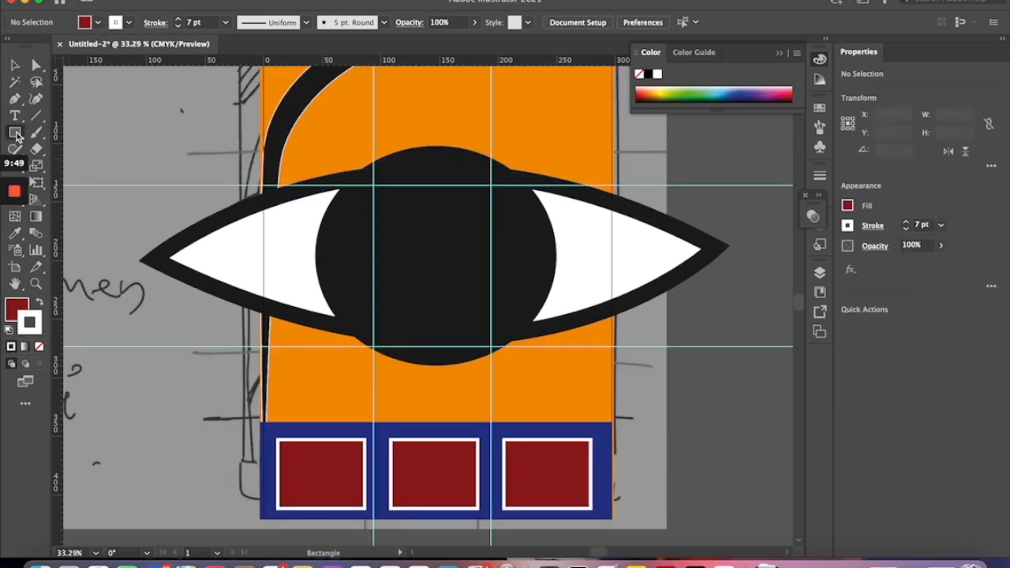
{"action": "mouse_move", "coordinate": [261, 422]}
{"action": "left_mouse_down"}
{"action": "mouse_move", "coordinate": [585, 410]}
{"action": "mouse_move", "coordinate": [640, 422]}
{"action": "mouse_move", "coordinate": [615, 422]}
{"action": "mouse_move", "coordinate": [615, 414]}
{"action": "left_mouse_up"}
{"action": "key", "text": "v"}
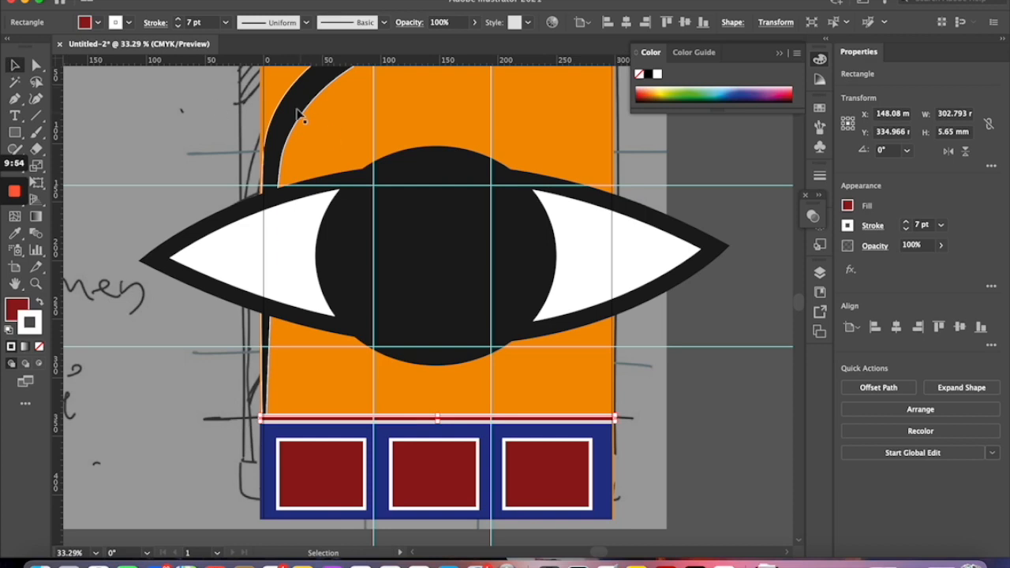
- Remove the white stroke from the black arch and deselect it
{"action": "left_click", "coordinate": [302, 66]}
{"action": "left_click", "coordinate": [125, 22]}
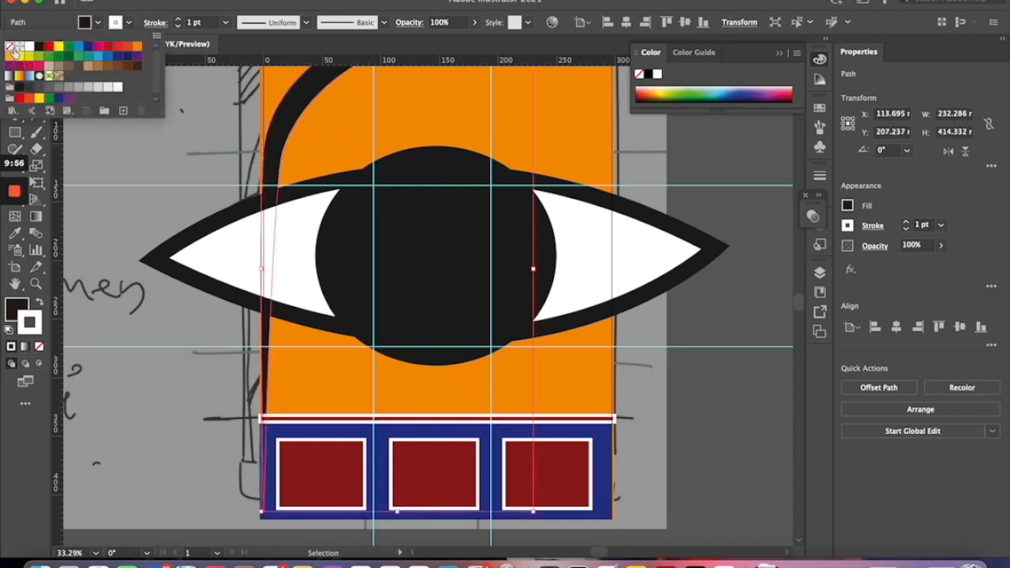
{"action": "left_click", "coordinate": [11, 46]}
{"action": "left_click", "coordinate": [128, 181]}
{"action": "scroll", "coordinate": [417, 255], "scroll_direction": "up", "scroll_amount": 5}
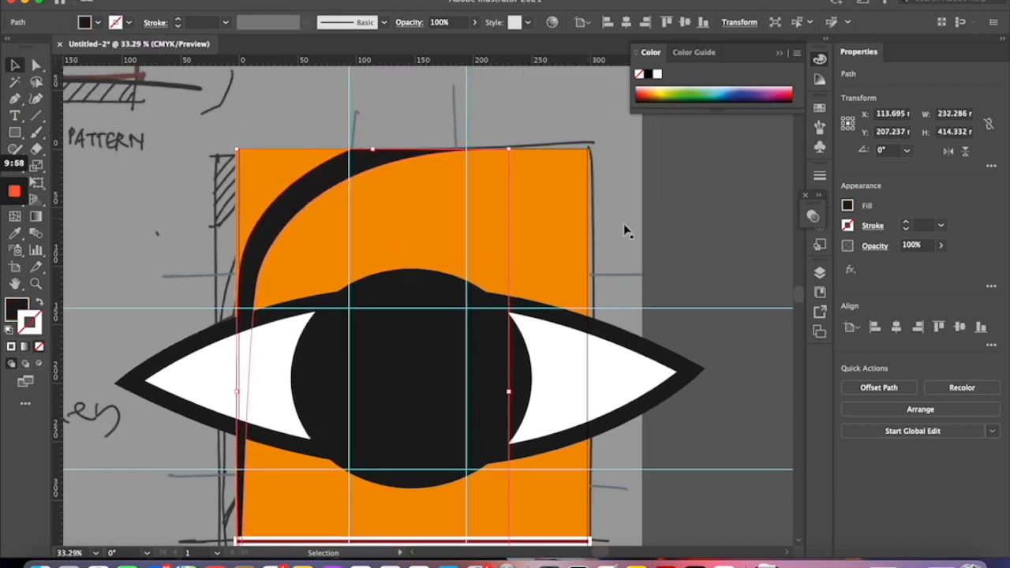
{"action": "left_click", "coordinate": [687, 239]}
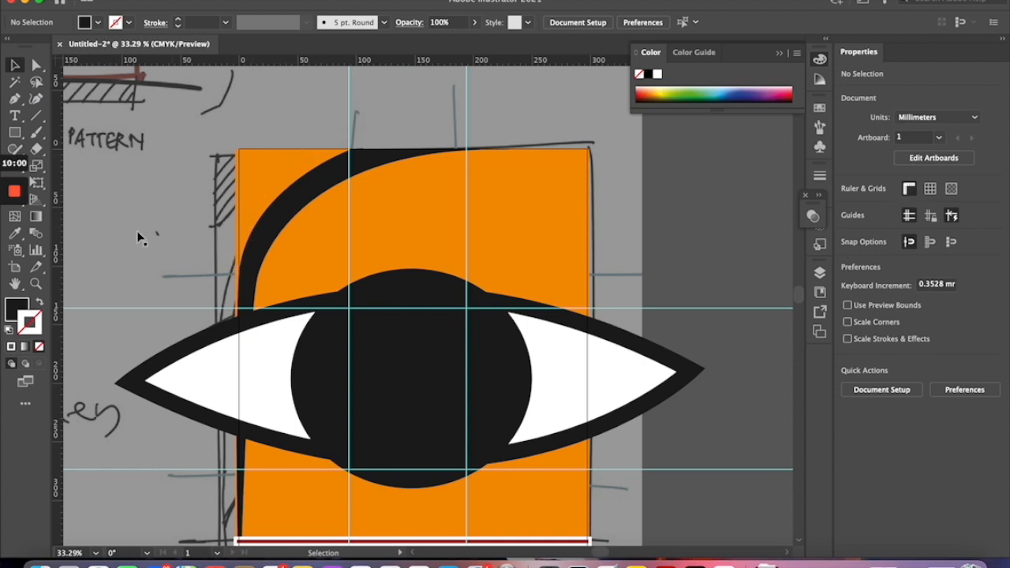
- Duplicate the black arch and place the copy almost exactly over the original
{"action": "left_click", "coordinate": [284, 209]}
{"action": "scroll", "coordinate": [440, 379], "scroll_direction": "down", "scroll_amount": 5}
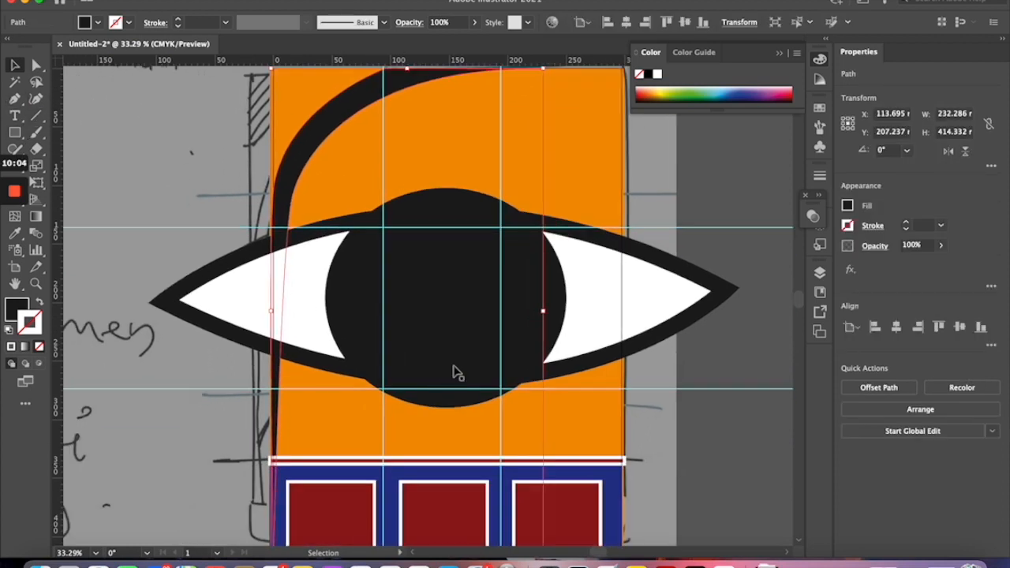
{"action": "scroll", "coordinate": [455, 372], "scroll_direction": "up", "scroll_amount": 4}
{"action": "key", "text": "ctrl+v"}
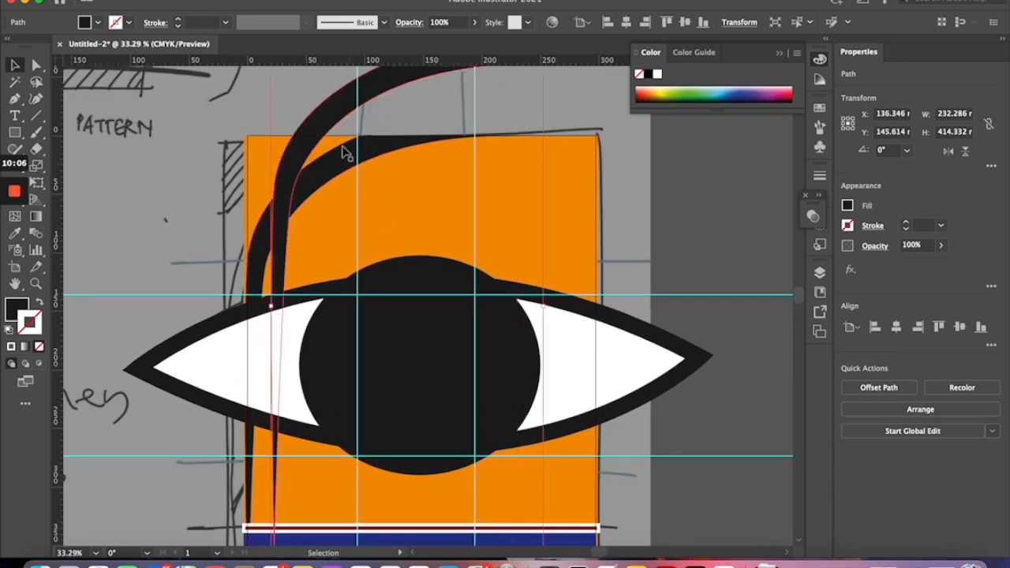
{"action": "left_click_drag", "start_coordinate": [324, 125], "coordinate": [297, 193]}
- Expand the Vectors layer, undo a trial move of an arch, and highlight the lower arch path in the layer list
{"action": "left_click", "coordinate": [820, 273]}
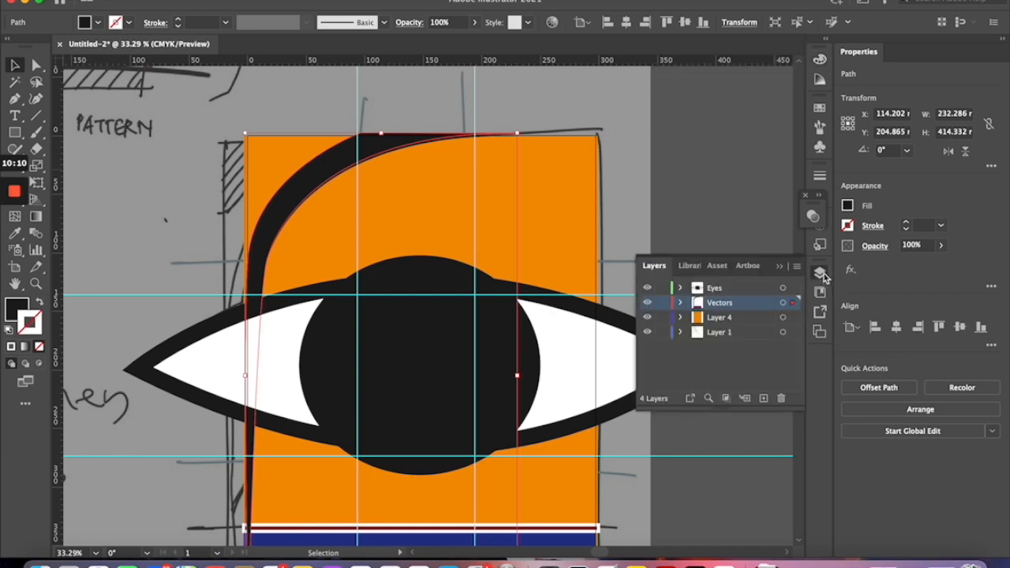
{"action": "left_click", "coordinate": [679, 303]}
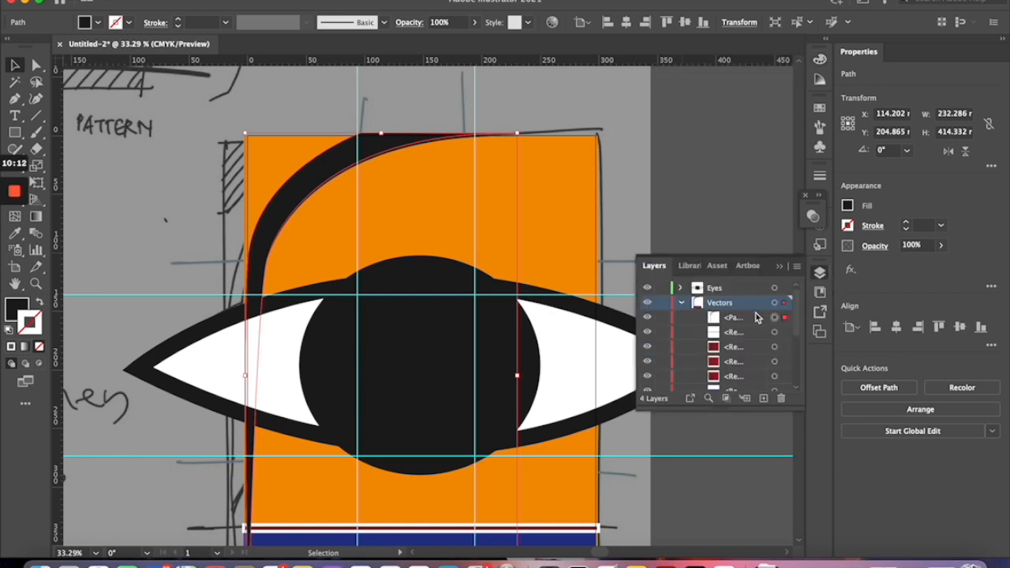
{"action": "left_click_drag", "start_coordinate": [347, 166], "coordinate": [327, 164]}
{"action": "key", "text": "super+z"}
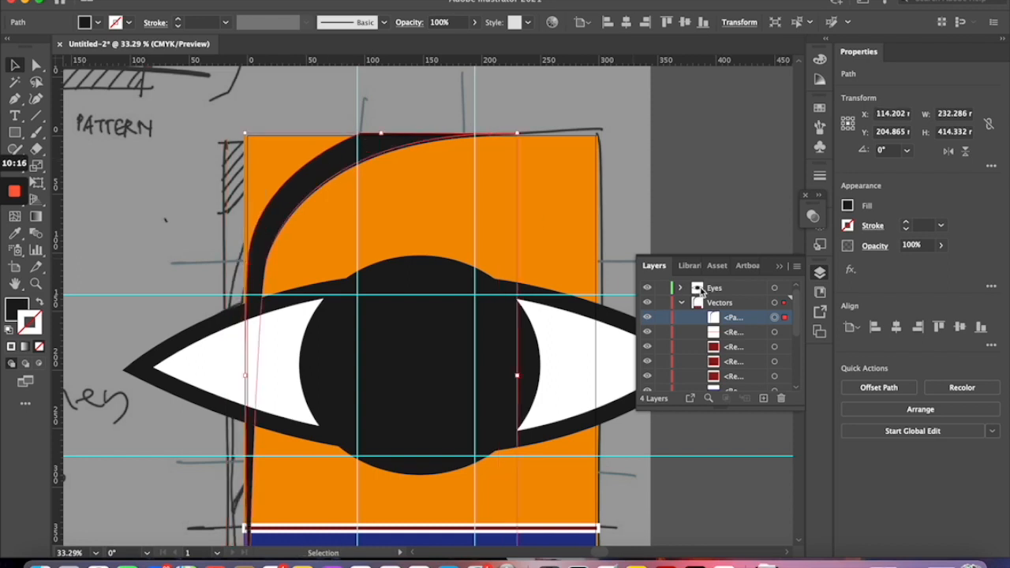
{"action": "scroll", "coordinate": [723, 347], "scroll_direction": "down", "scroll_amount": 5}
{"action": "left_click", "coordinate": [733, 297]}
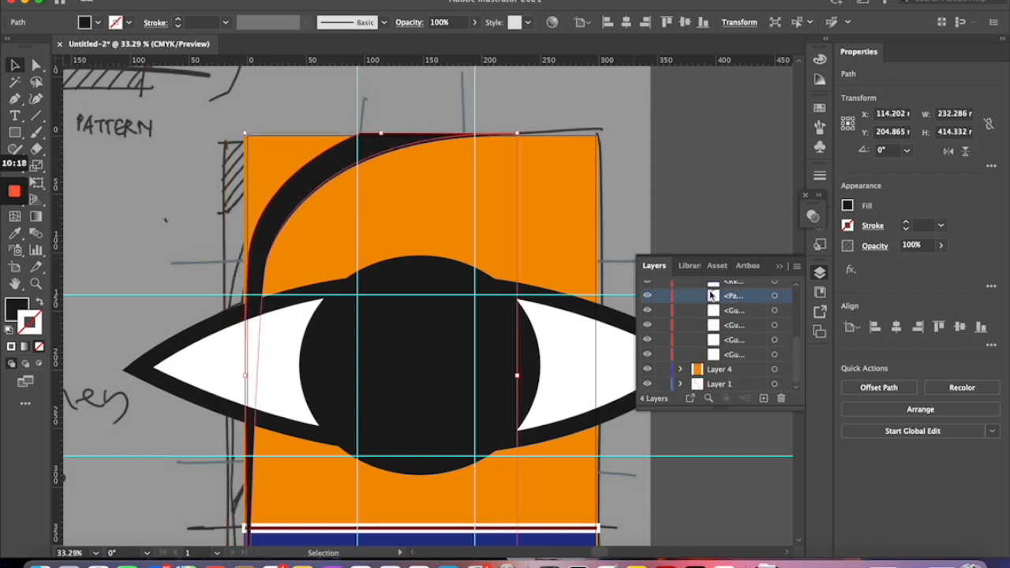
- Nudge the selected arch copy about 8 mm to the right and about 7 mm down
{"action": "key", "text": "Right"}
{"action": "key", "text": "Right"}
{"action": "key", "text": "Right"}
{"action": "key", "text": "Right"}
{"action": "key", "text": "Right"}
{"action": "key", "text": "Right"}
{"action": "key", "text": "Right"}
{"action": "key", "text": "Right"}
{"action": "key", "text": "Right"}
{"action": "key", "text": "Right"}
{"action": "key", "text": "Right"}
{"action": "key", "text": "Right"}
{"action": "key", "text": "Right"}
{"action": "key", "text": "Right"}
{"action": "key", "text": "Right"}
{"action": "key", "text": "Right"}
{"action": "key", "text": "Right"}
{"action": "key", "text": "Right"}
{"action": "key", "text": "Right"}
{"action": "key", "text": "Right"}
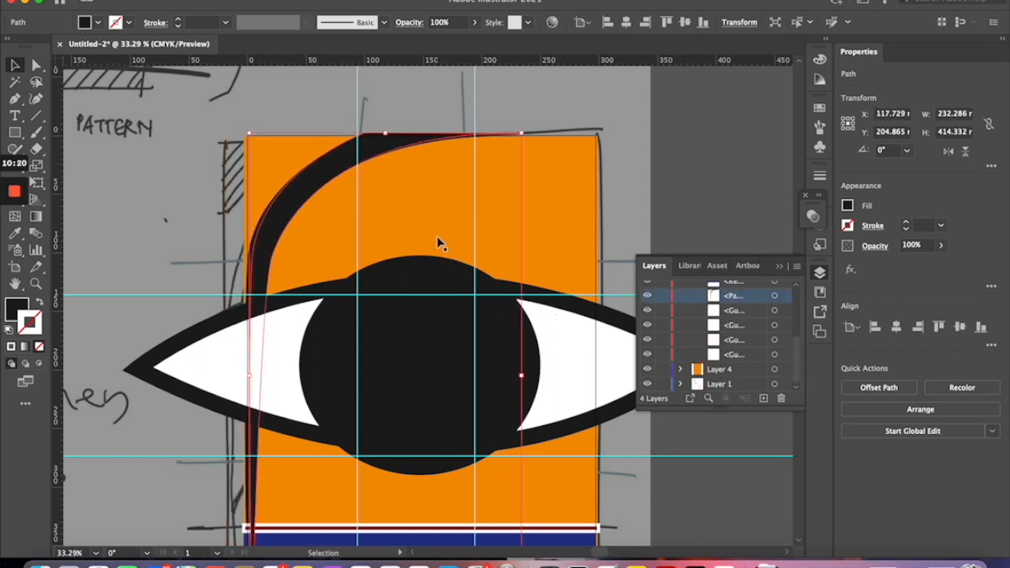
{"action": "key", "text": "Down"}
{"action": "key", "text": "Down"}
{"action": "key", "text": "Down"}
{"action": "key", "text": "Down"}
{"action": "key", "text": "Down"}
{"action": "key", "text": "Down"}
{"action": "key", "text": "Down"}
{"action": "key", "text": "Down"}
{"action": "key", "text": "Down"}
{"action": "key", "text": "Down"}
{"action": "key", "text": "Down"}
{"action": "key", "text": "Down"}
{"action": "key", "text": "Down"}
{"action": "key", "text": "Down"}
{"action": "key", "text": "Down"}
{"action": "key", "text": "Down"}
{"action": "key", "text": "Down"}
{"action": "key", "text": "Down"}
{"action": "key", "text": "Down"}
{"action": "key", "text": "Down"}
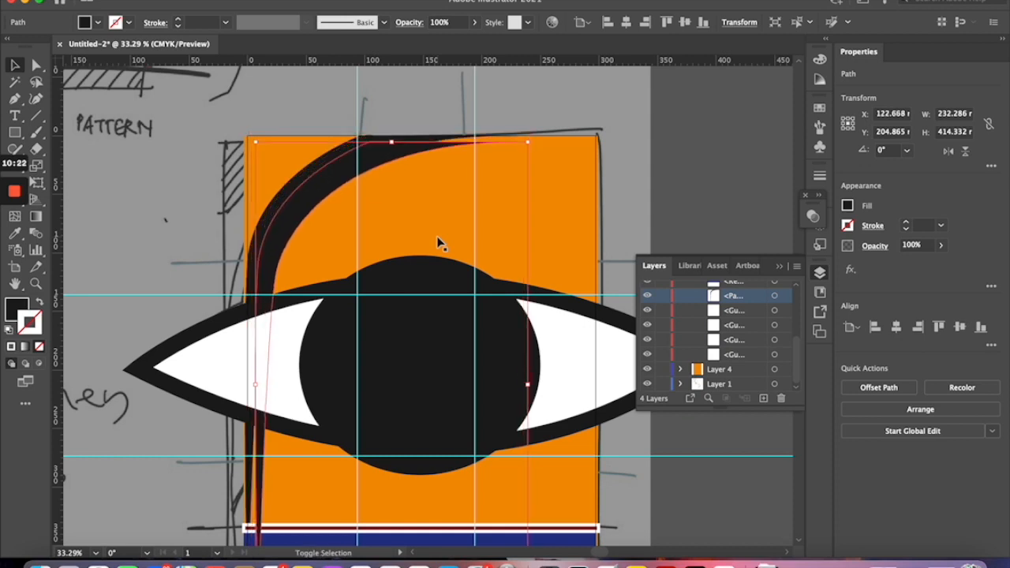
- Stretch the arch copy to about 257 by 425 mm, aligning it with the poster's upper and left edges
{"action": "left_click_drag", "start_coordinate": [528, 145], "coordinate": [547, 135]}
{"action": "left_click_drag", "start_coordinate": [257, 382], "coordinate": [244, 383]}
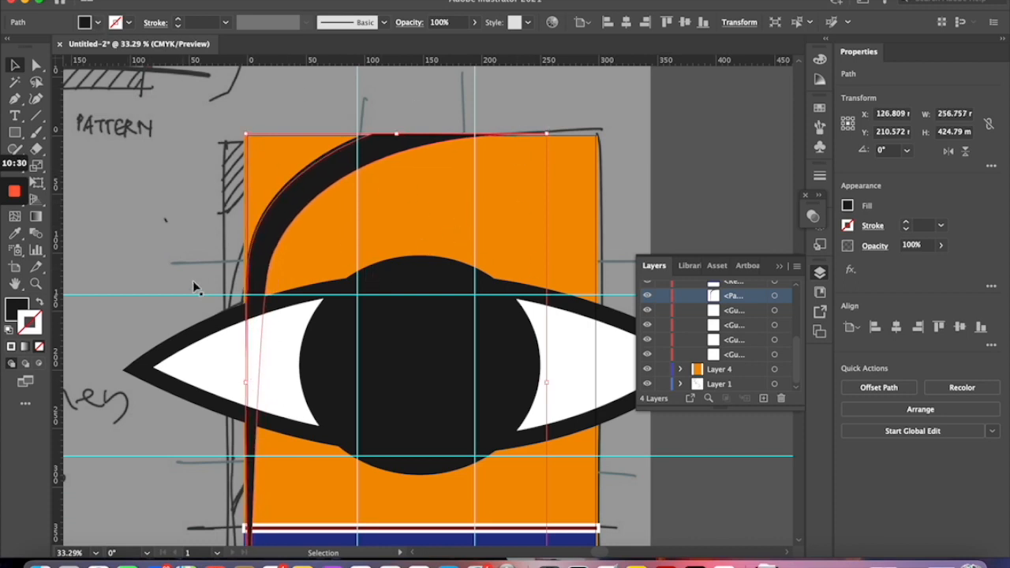
{"action": "left_click", "coordinate": [15, 228]}
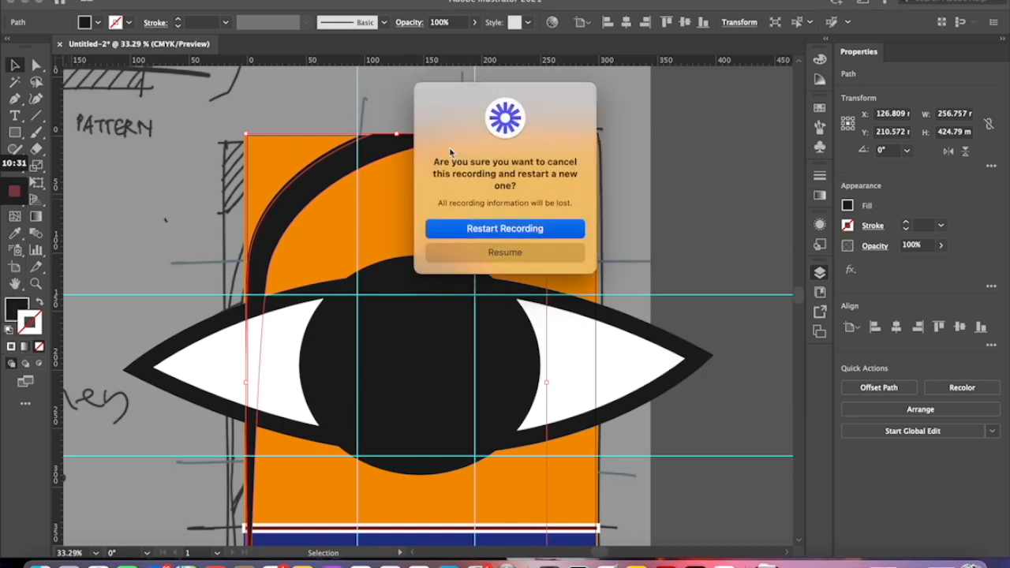
{"action": "left_click", "coordinate": [515, 254]}
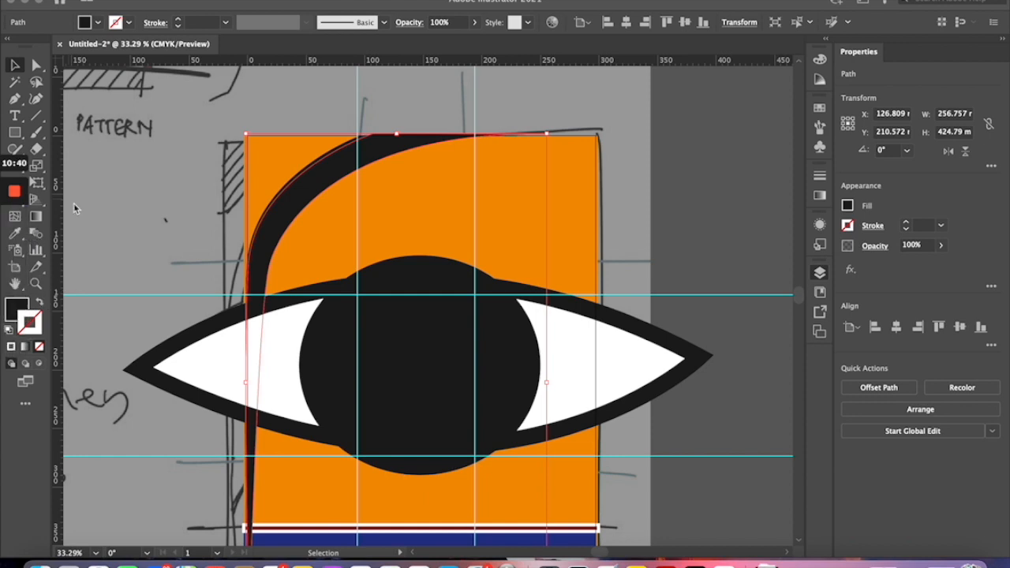
{"action": "left_click", "coordinate": [148, 3]}
{"action": "left_click_drag", "start_coordinate": [172, 3], "coordinate": [188, 3]}
- Sample the poster's orange background as the arch copy's fill and give the copy a 1 pt orange stroke
{"action": "left_click", "coordinate": [30, 234]}
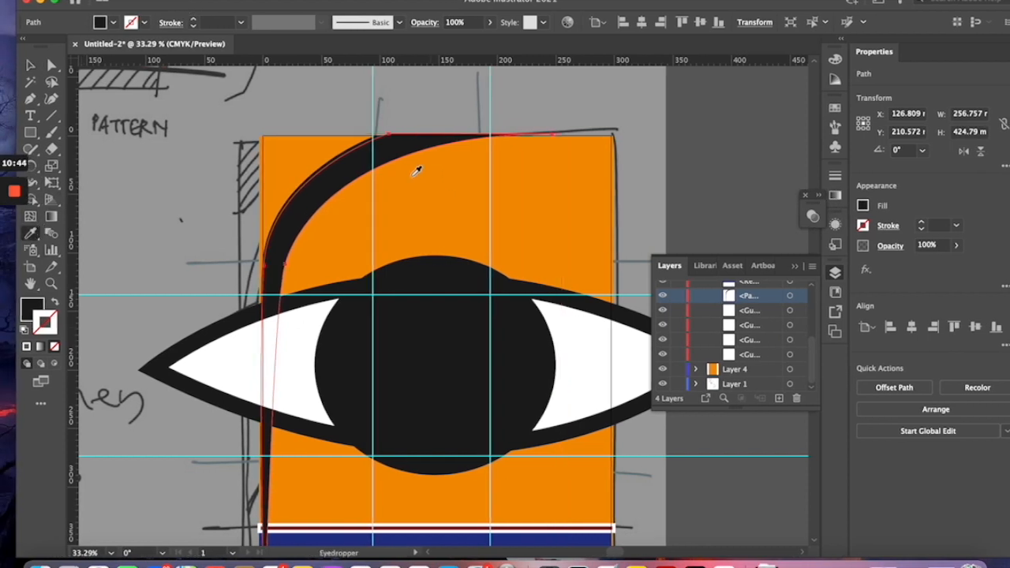
{"action": "left_click", "coordinate": [409, 198]}
{"action": "left_click", "coordinate": [112, 23]}
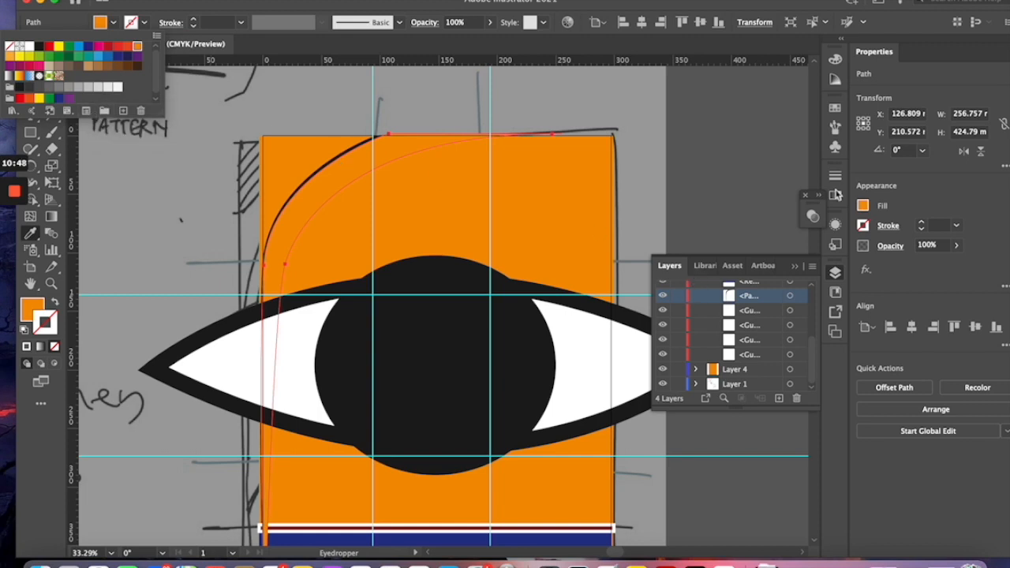
{"action": "left_click", "coordinate": [842, 84]}
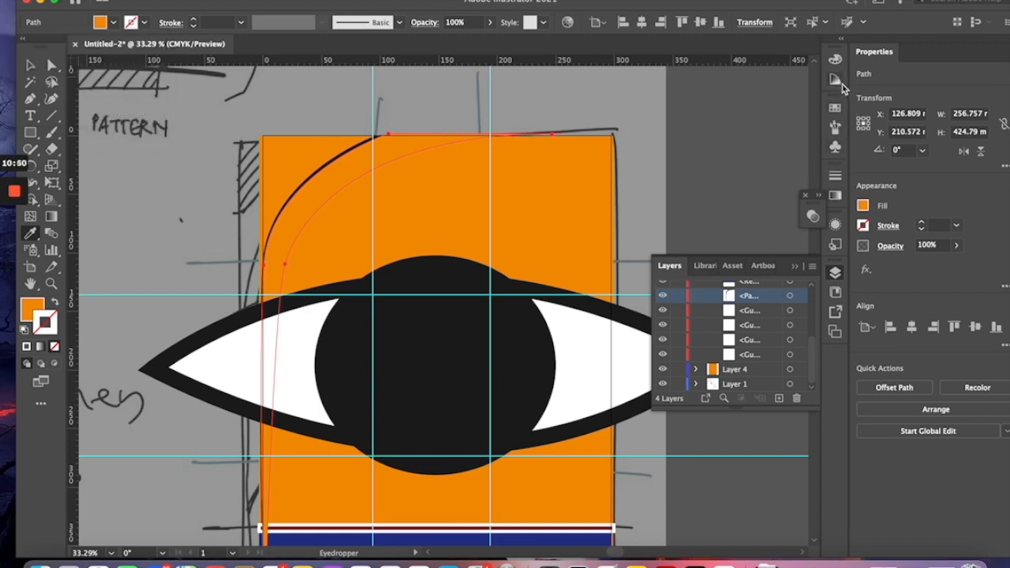
{"action": "left_click", "coordinate": [838, 82]}
{"action": "left_click", "coordinate": [835, 60]}
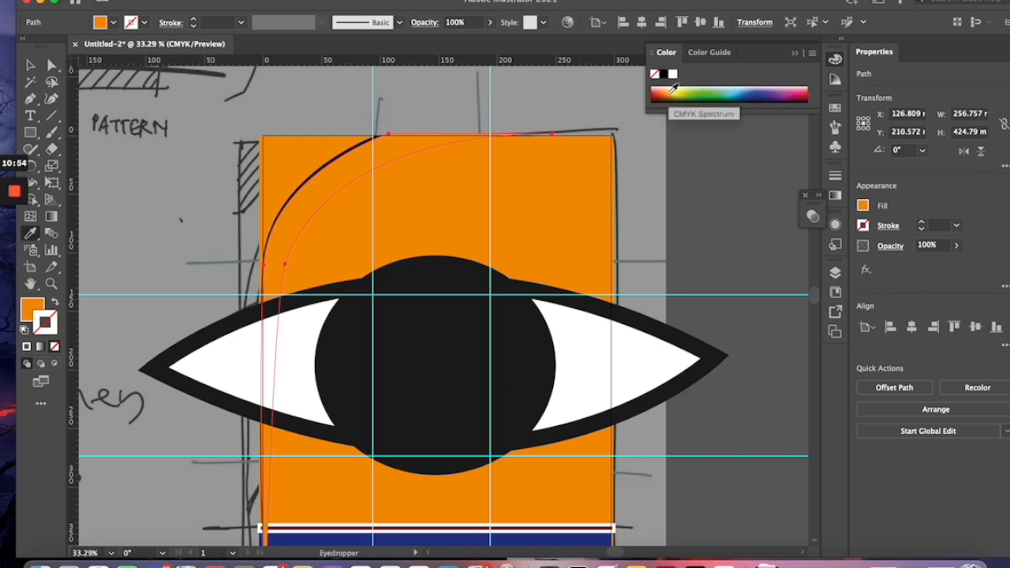
{"action": "left_click", "coordinate": [673, 89]}
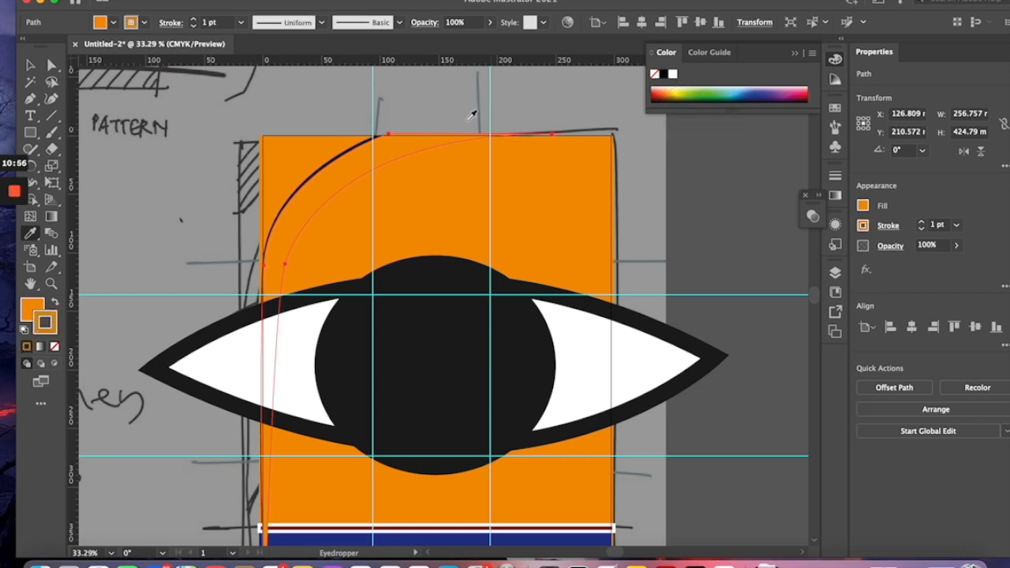
- Fill the arch copy with a new, darker orange CMYK swatch made by raising the black component
{"action": "left_click", "coordinate": [113, 23]}
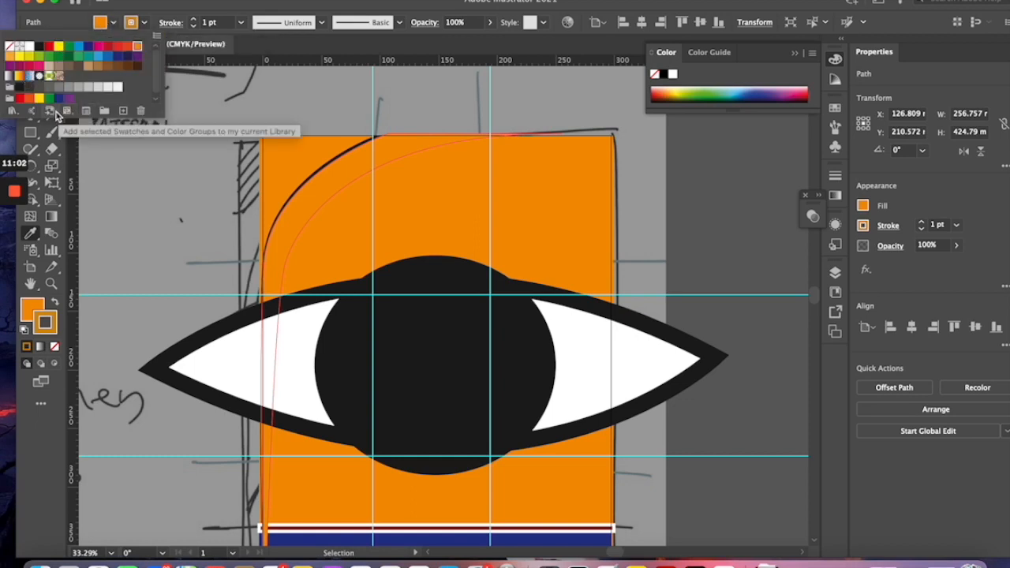
{"action": "left_click", "coordinate": [131, 117]}
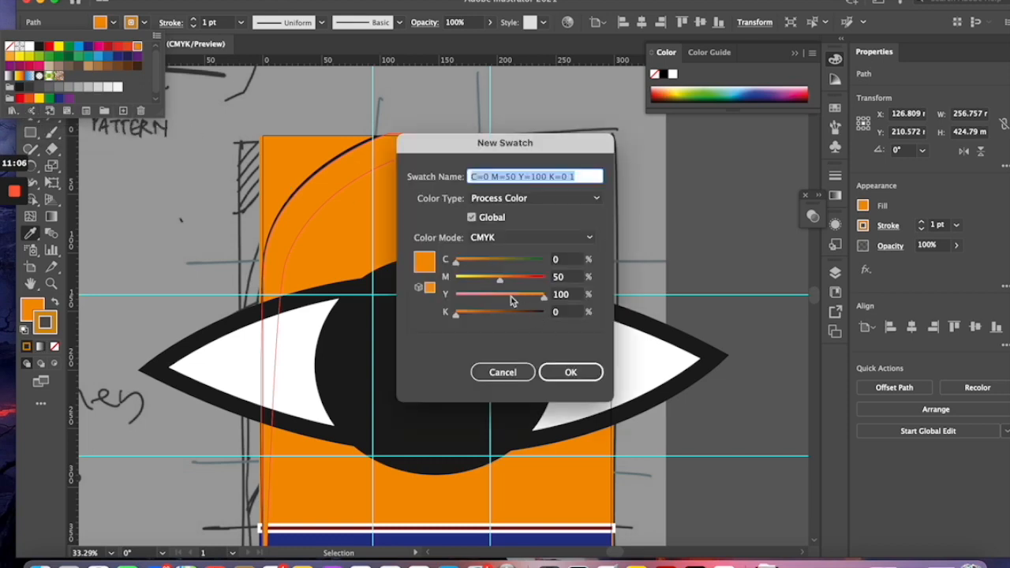
{"action": "left_click_drag", "start_coordinate": [464, 316], "coordinate": [491, 316]}
{"action": "left_click", "coordinate": [555, 377]}
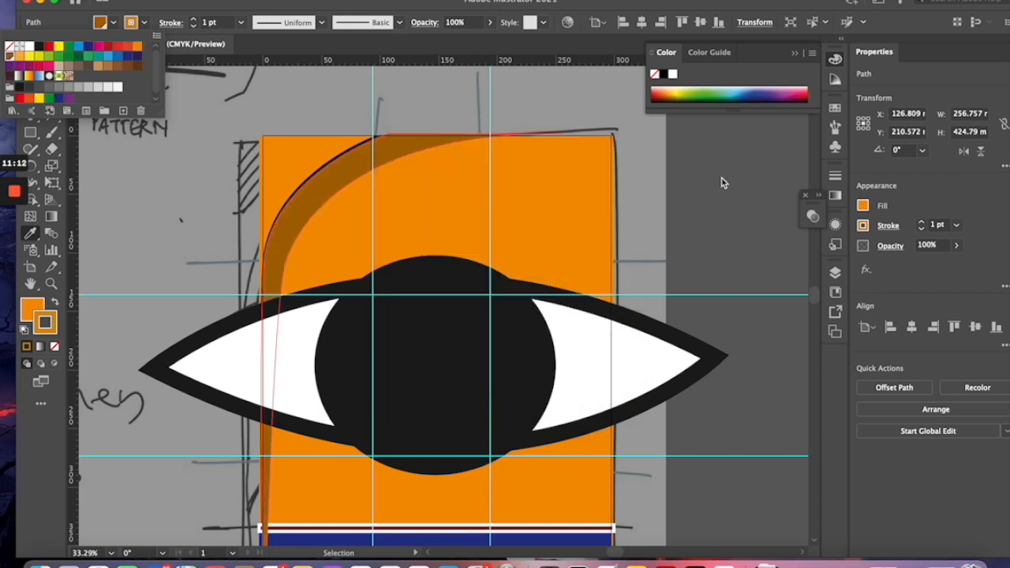
- Move the dark orange arch path directly beneath the black arch path in the Vectors layer
{"action": "left_click", "coordinate": [835, 273]}
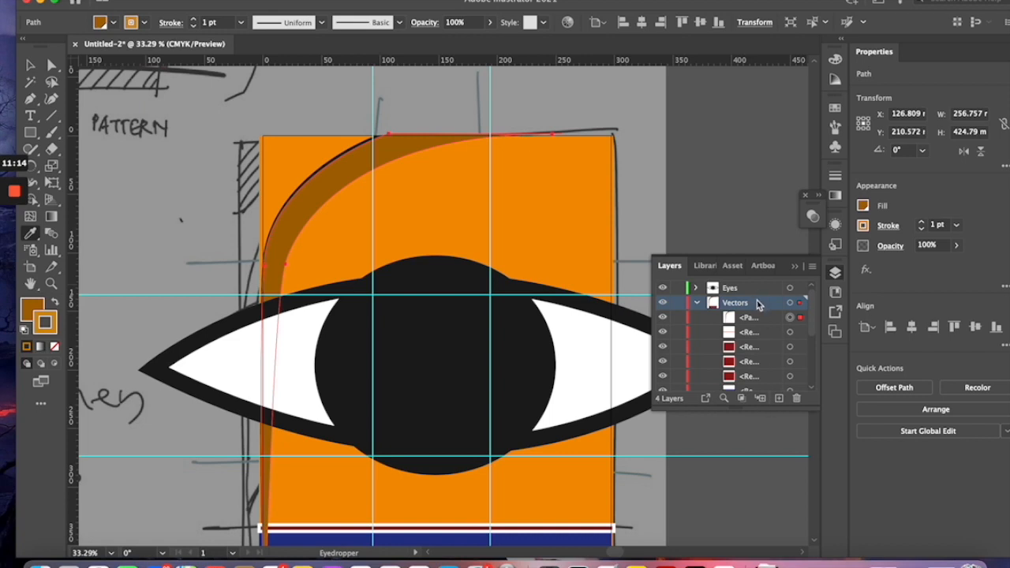
{"action": "left_click", "coordinate": [756, 331]}
{"action": "left_click", "coordinate": [756, 318]}
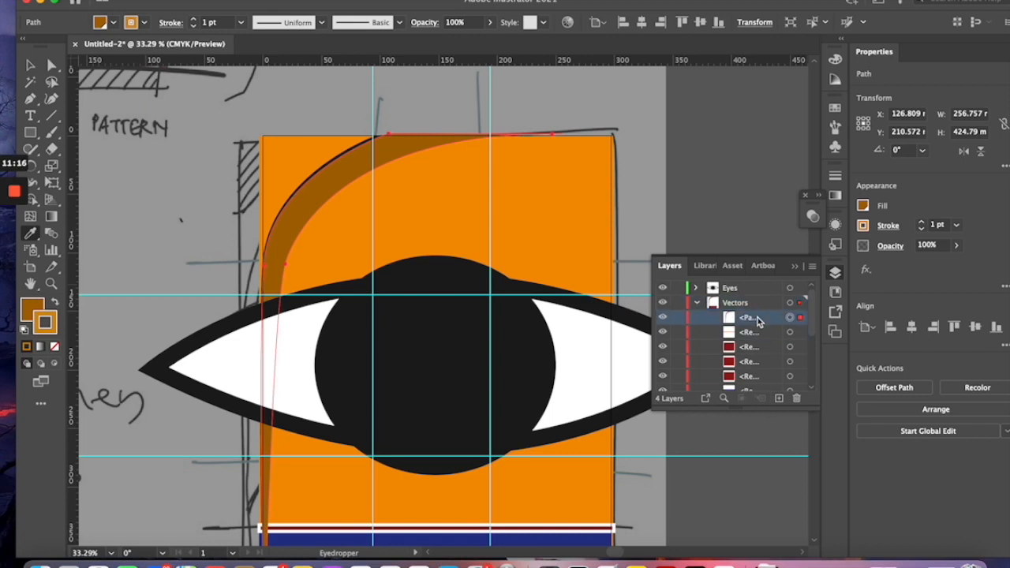
{"action": "scroll", "coordinate": [756, 331], "scroll_direction": "down", "scroll_amount": 4}
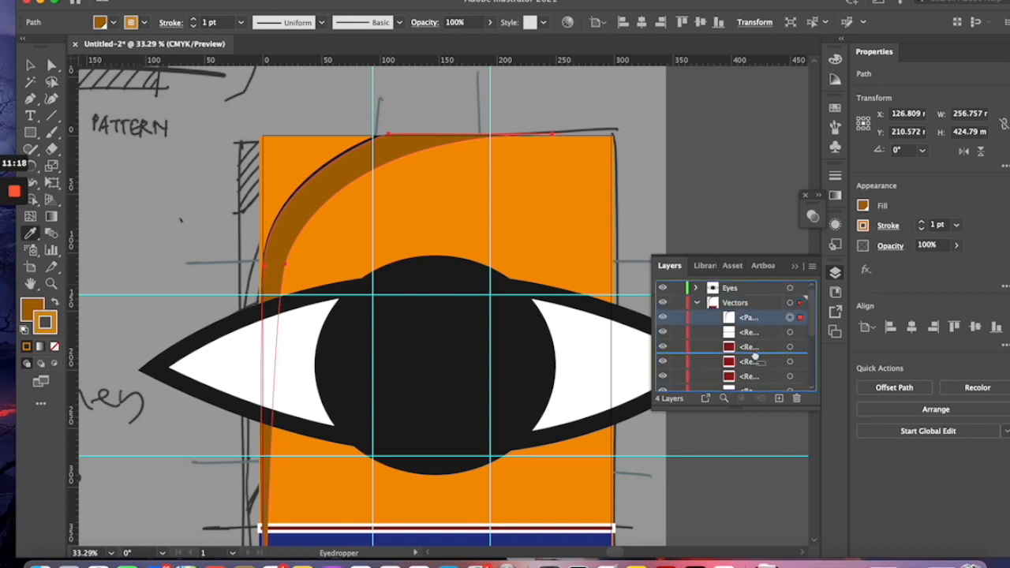
{"action": "scroll", "coordinate": [756, 359], "scroll_direction": "up", "scroll_amount": 2}
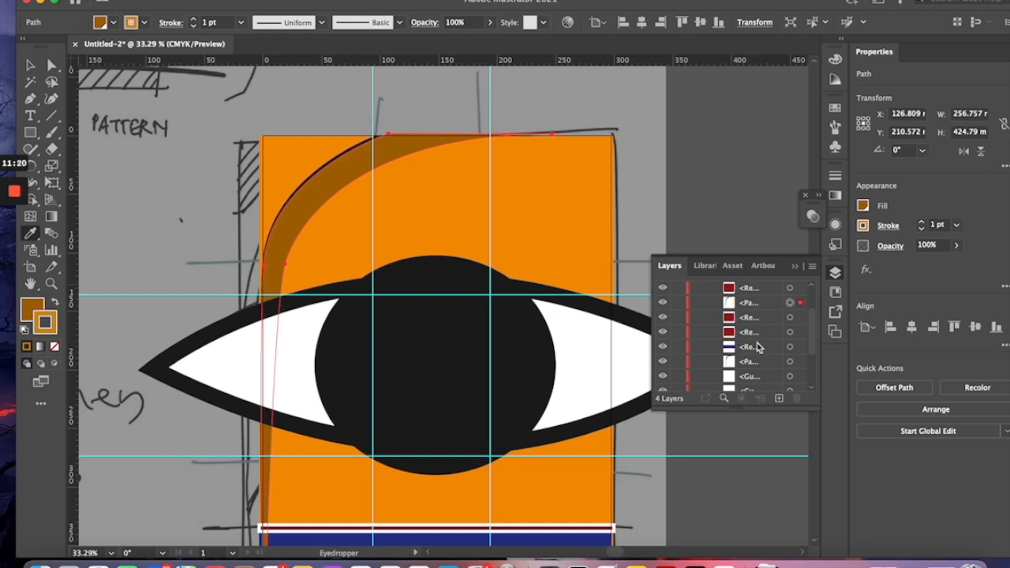
{"action": "left_click_drag", "start_coordinate": [766, 308], "coordinate": [759, 375]}
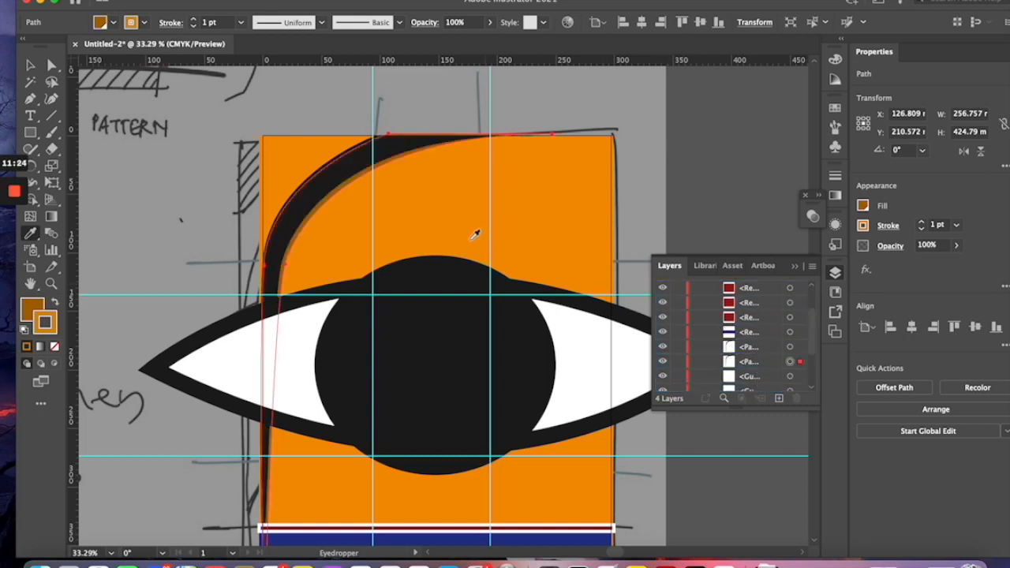
- Widen the dark orange arch to the right so it forms a shadow along the black arch's inner edge, and deselect it
{"action": "left_click", "coordinate": [31, 66]}
{"action": "scroll", "coordinate": [410, 255], "scroll_direction": "down", "scroll_amount": 5}
{"action": "scroll", "coordinate": [410, 254], "scroll_direction": "right", "scroll_amount": 2}
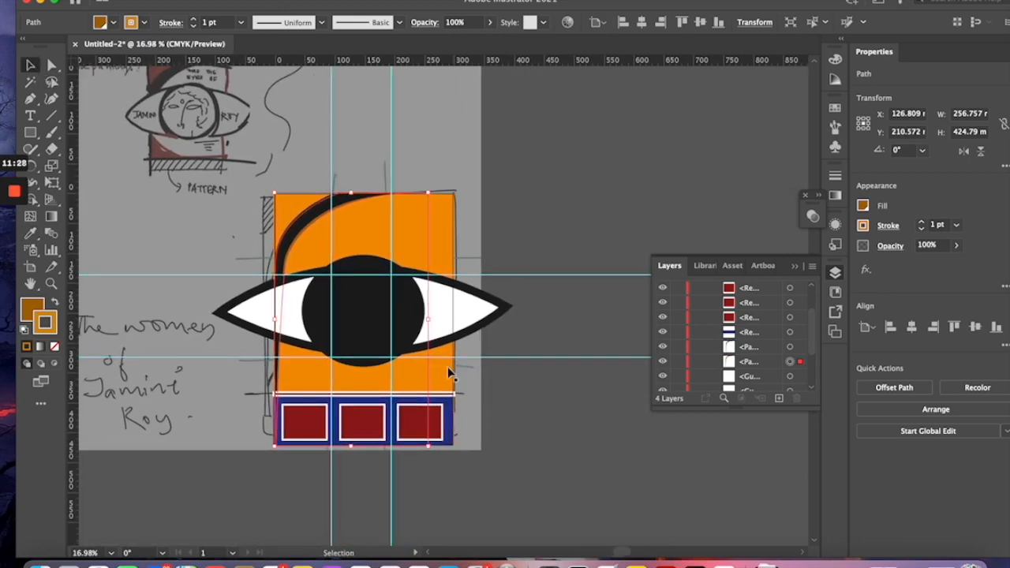
{"action": "left_click_drag", "start_coordinate": [442, 455], "coordinate": [466, 456]}
{"action": "left_click", "coordinate": [597, 101]}
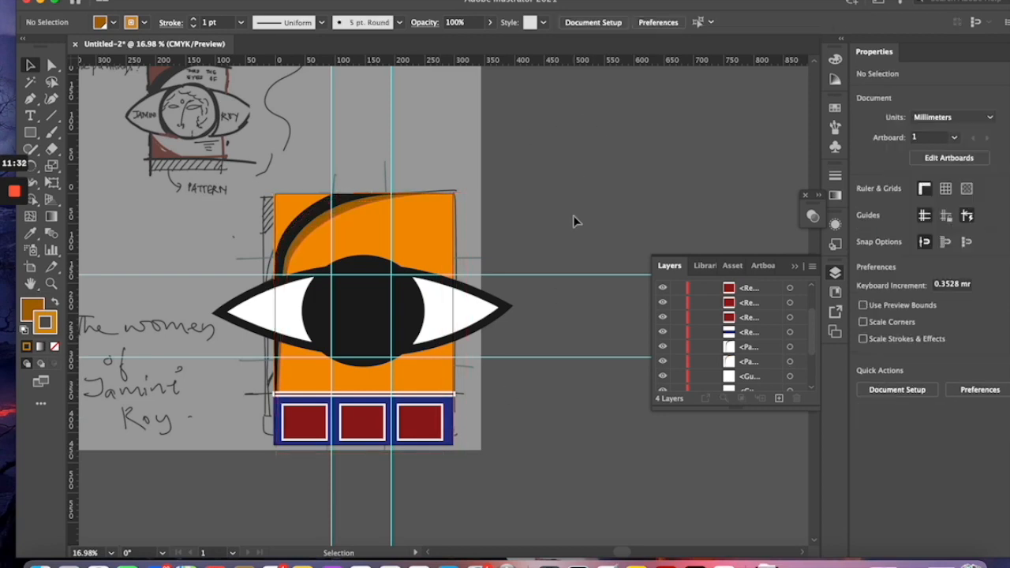
- Draw a white-filled ellipse about 16 by 15 mm at the lower left of the orange area, just above the bottom band
{"action": "scroll", "coordinate": [312, 255], "scroll_direction": "up", "scroll_amount": 5}
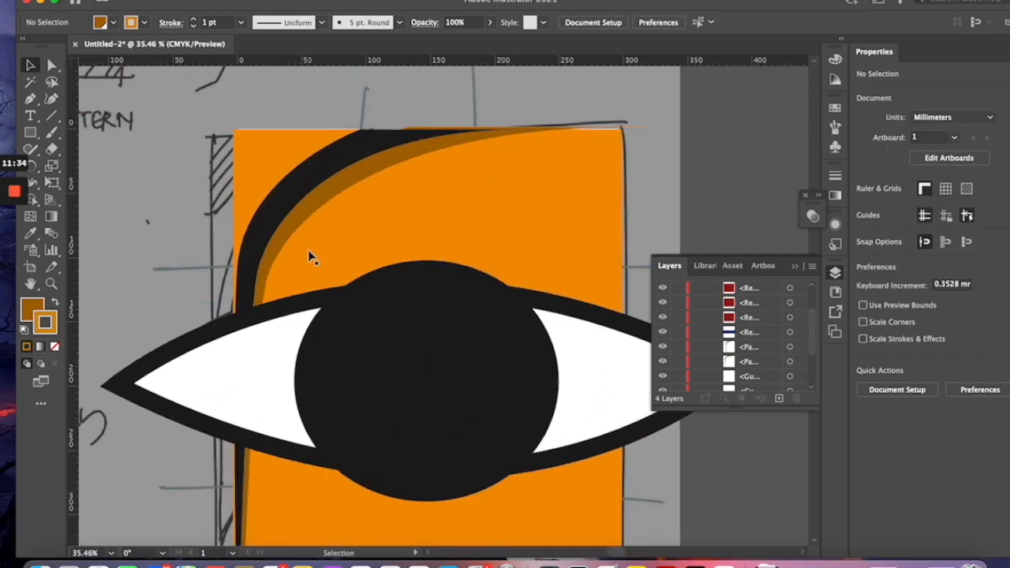
{"action": "scroll", "coordinate": [387, 224], "scroll_direction": "down", "scroll_amount": 3}
{"action": "scroll", "coordinate": [387, 223], "scroll_direction": "right", "scroll_amount": 2}
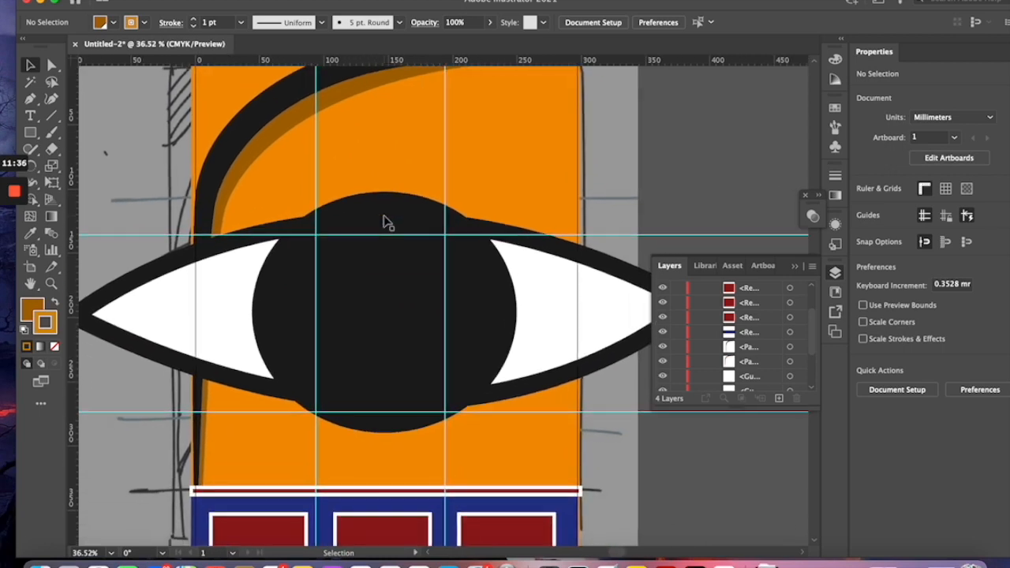
{"action": "left_click", "coordinate": [30, 132]}
{"action": "left_click", "coordinate": [70, 166]}
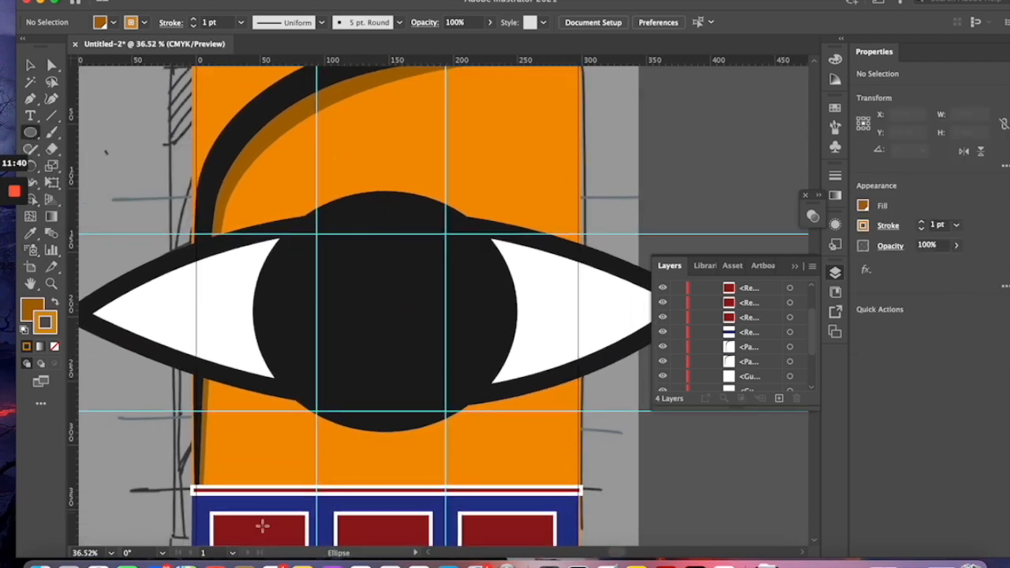
{"action": "left_click_drag", "start_coordinate": [204, 459], "coordinate": [228, 480]}
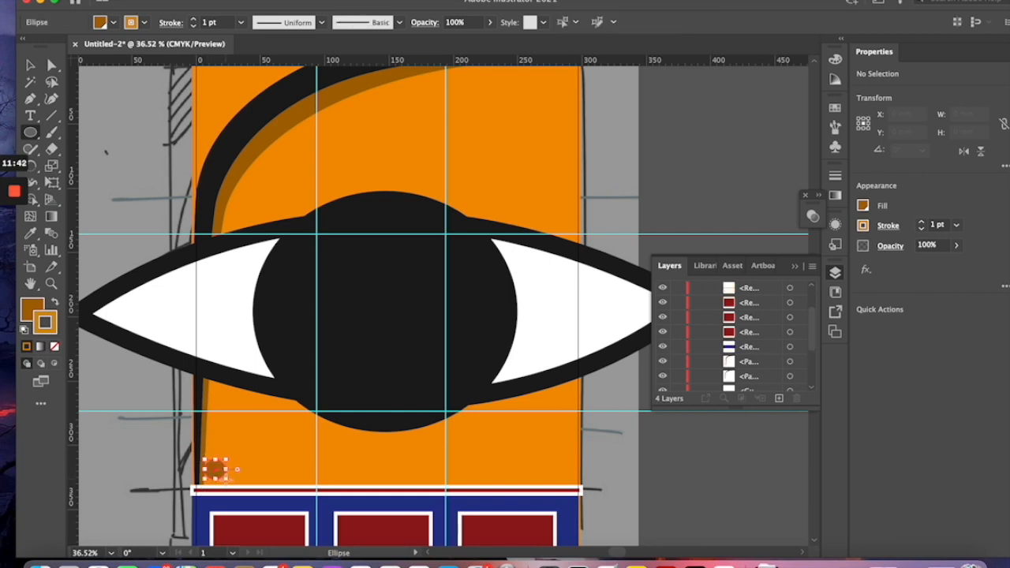
{"action": "left_click", "coordinate": [112, 22]}
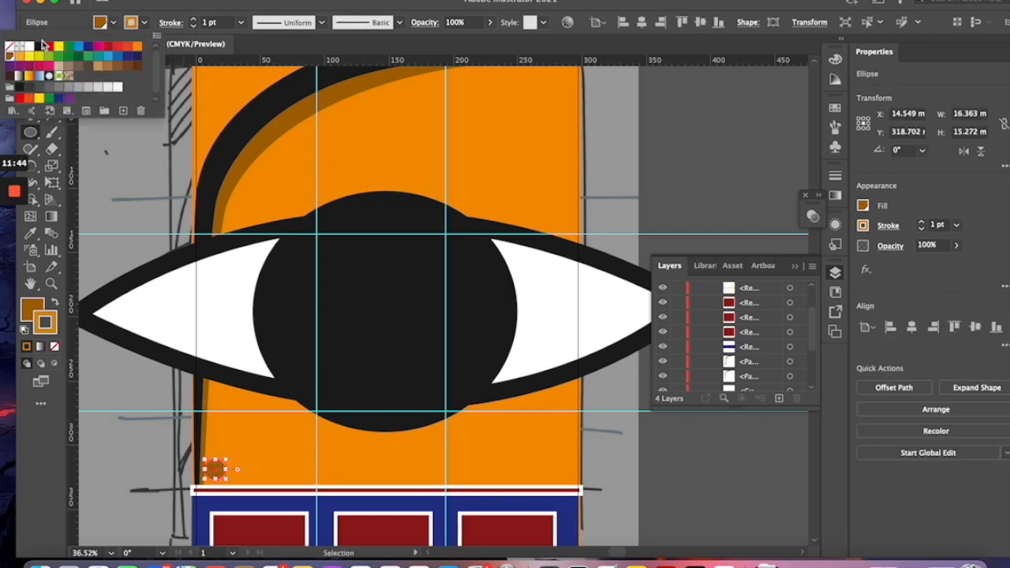
{"action": "left_click", "coordinate": [30, 47]}
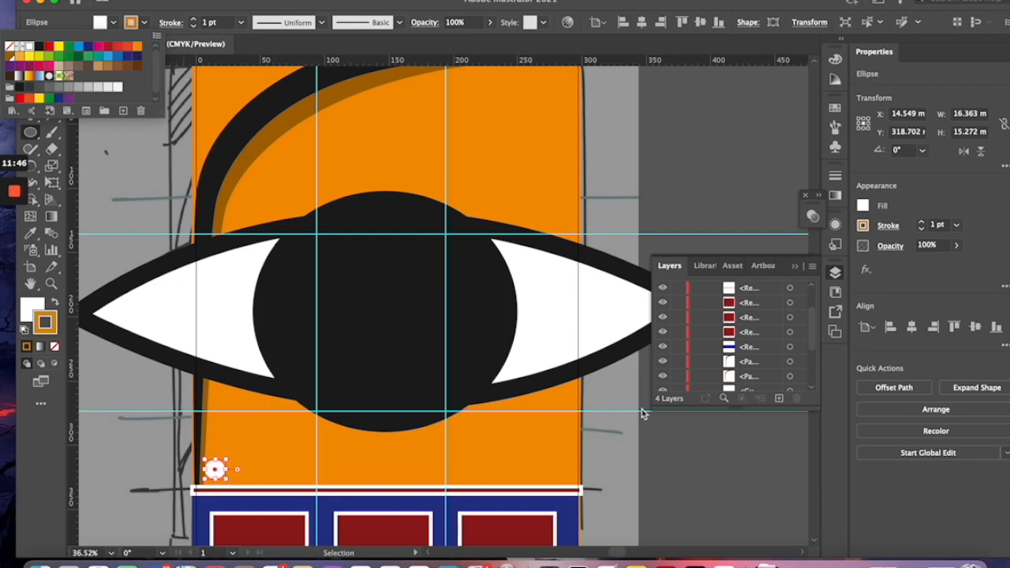
{"action": "left_click", "coordinate": [697, 214]}
- Duplicate the white dot three times and place the copies in a row to its right
{"action": "left_click", "coordinate": [29, 80]}
{"action": "left_click", "coordinate": [30, 66]}
{"action": "key", "text": "ctrl+c"}
{"action": "key", "text": "ctrl+v"}
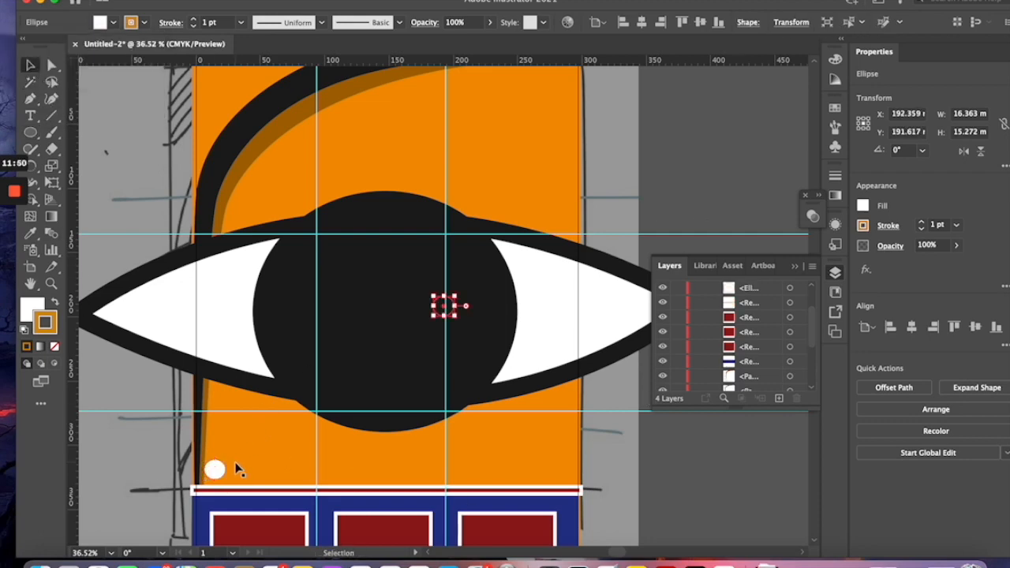
{"action": "left_click_drag", "start_coordinate": [451, 307], "coordinate": [245, 470]}
{"action": "key", "text": "ctrl+v"}
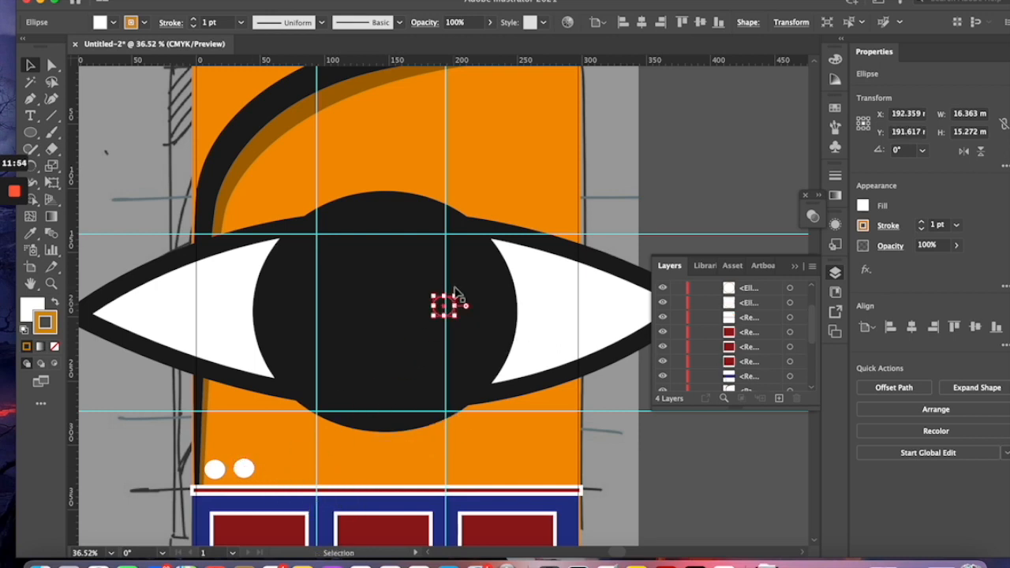
{"action": "left_click_drag", "start_coordinate": [444, 311], "coordinate": [275, 471]}
{"action": "key", "text": "c"}
{"action": "key", "text": "ctrl+v"}
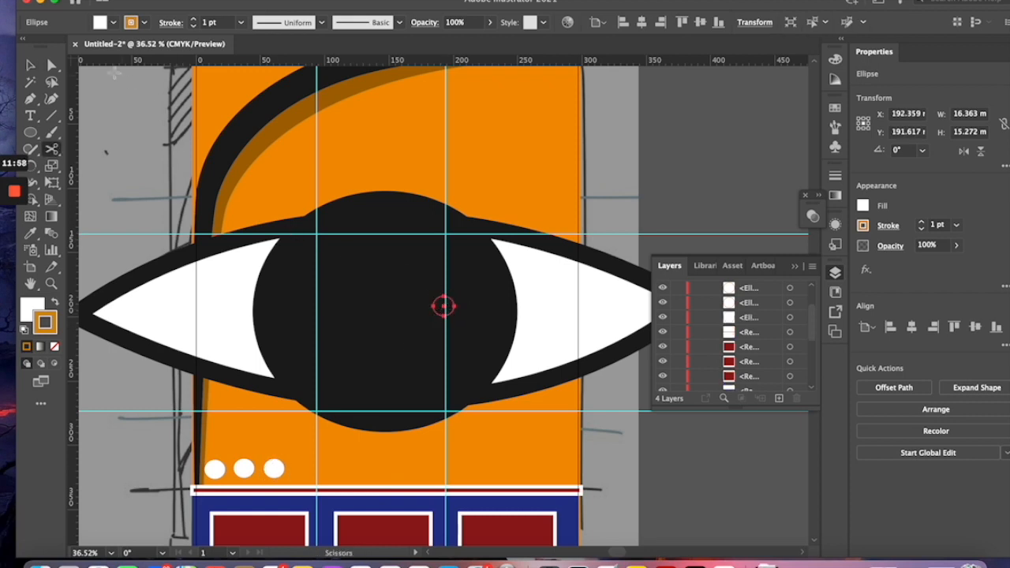
{"action": "left_click", "coordinate": [35, 62]}
{"action": "left_click_drag", "start_coordinate": [454, 314], "coordinate": [304, 471]}
- Select the four white dots, align them on their vertical centres and distribute them evenly across the row
{"action": "left_click", "coordinate": [215, 469]}
{"action": "left_click", "coordinate": [244, 469], "text": "shift"}
{"action": "left_click", "coordinate": [274, 468], "text": "shift"}
{"action": "left_click", "coordinate": [305, 469], "text": "shift"}
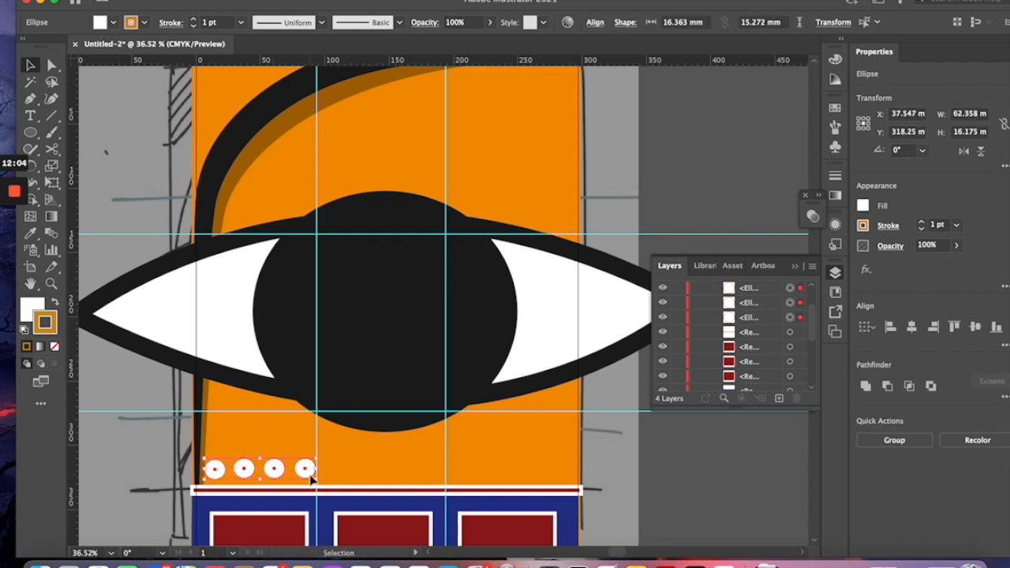
{"action": "left_click", "coordinate": [594, 24]}
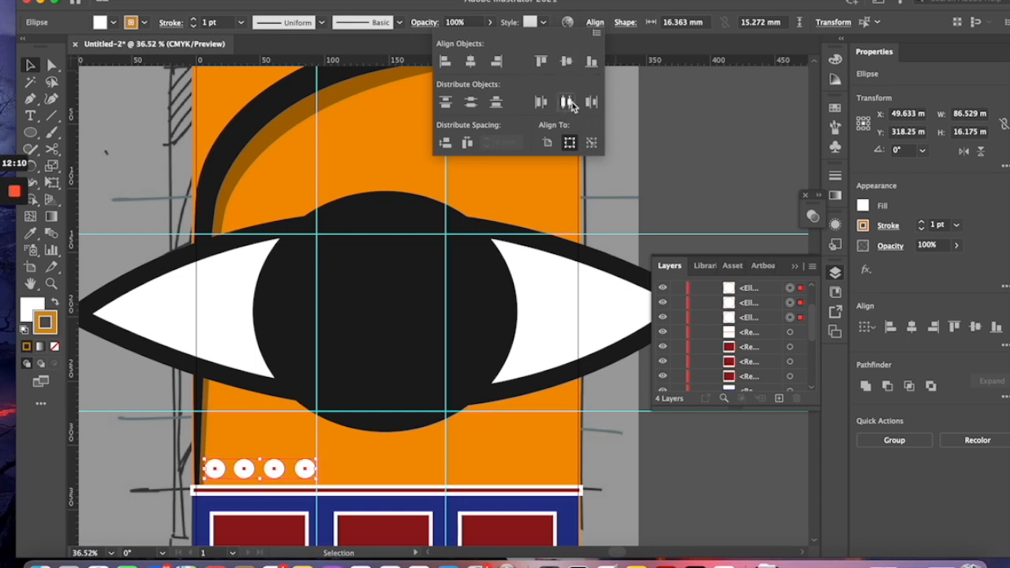
- Duplicate the row of four dots twice and place the copies end to end across the poster above the bottom band
{"action": "key", "text": "super+v"}
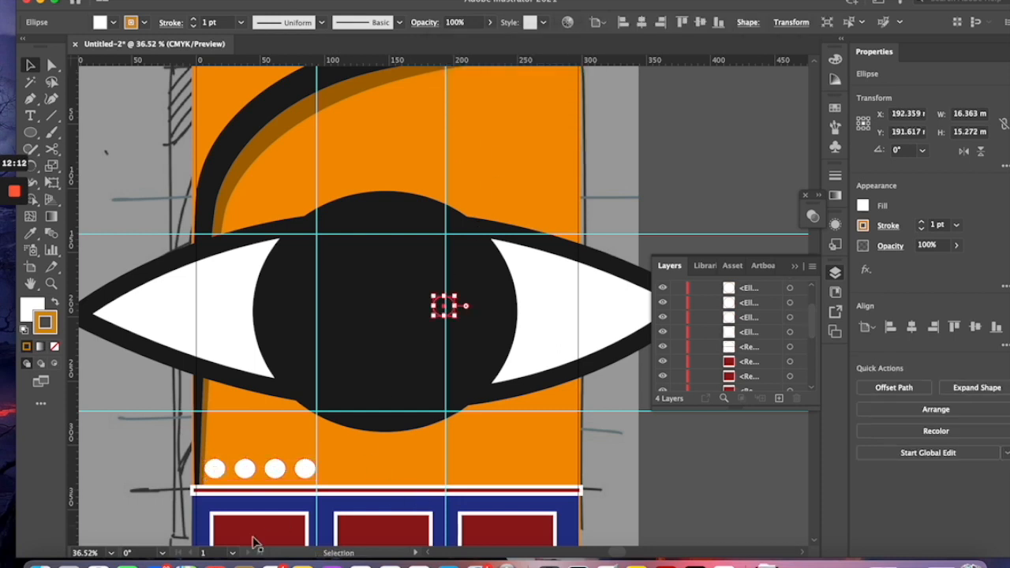
{"action": "key", "text": "super+z"}
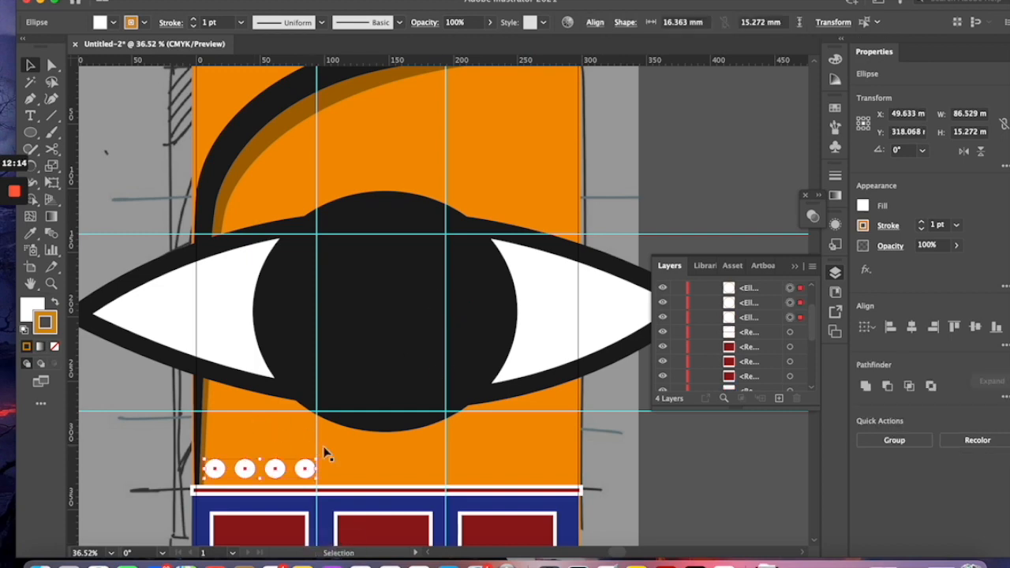
{"action": "key", "text": "super+c"}
{"action": "key", "text": "super+v"}
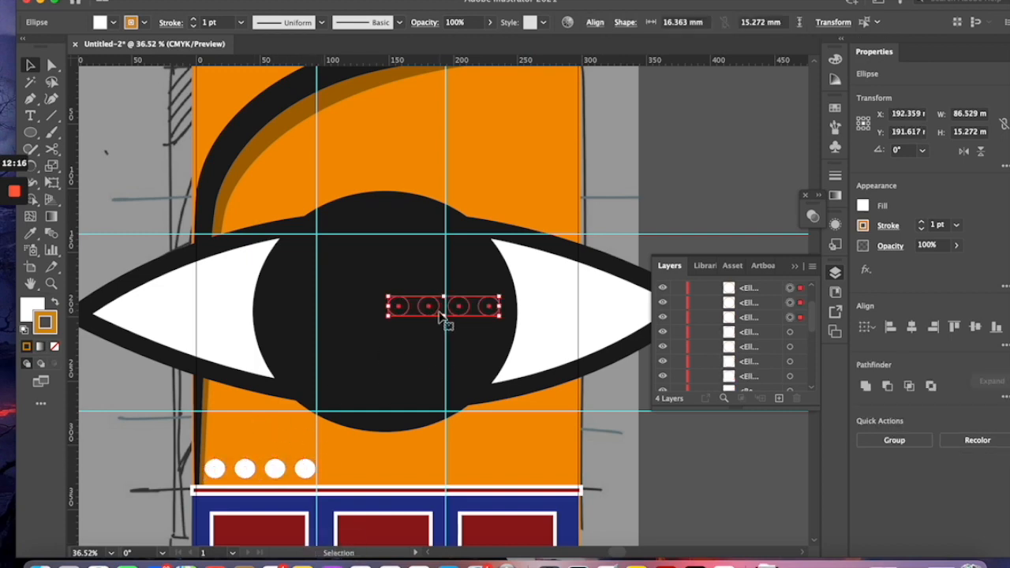
{"action": "left_click_drag", "start_coordinate": [435, 309], "coordinate": [368, 473]}
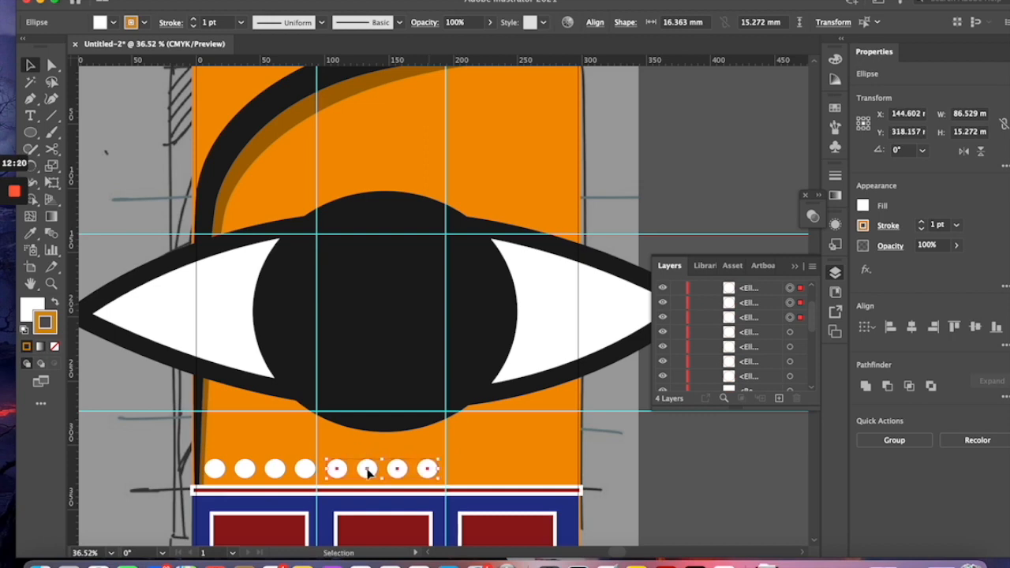
{"action": "key", "text": "super+v"}
{"action": "left_click_drag", "start_coordinate": [461, 314], "coordinate": [527, 471]}
- Draw an ellipse about 127 by 110 mm overlapping the poster's upper-left corner and fill it with red
{"action": "scroll", "coordinate": [453, 345], "scroll_direction": "down", "scroll_amount": 2}
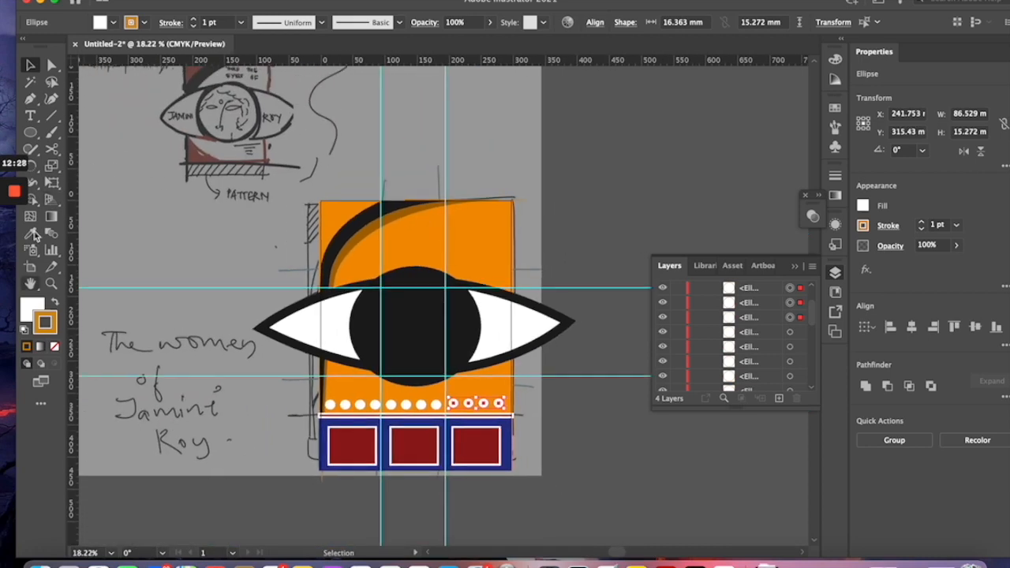
{"action": "left_click", "coordinate": [30, 132]}
{"action": "left_click_drag", "start_coordinate": [262, 159], "coordinate": [344, 232]}
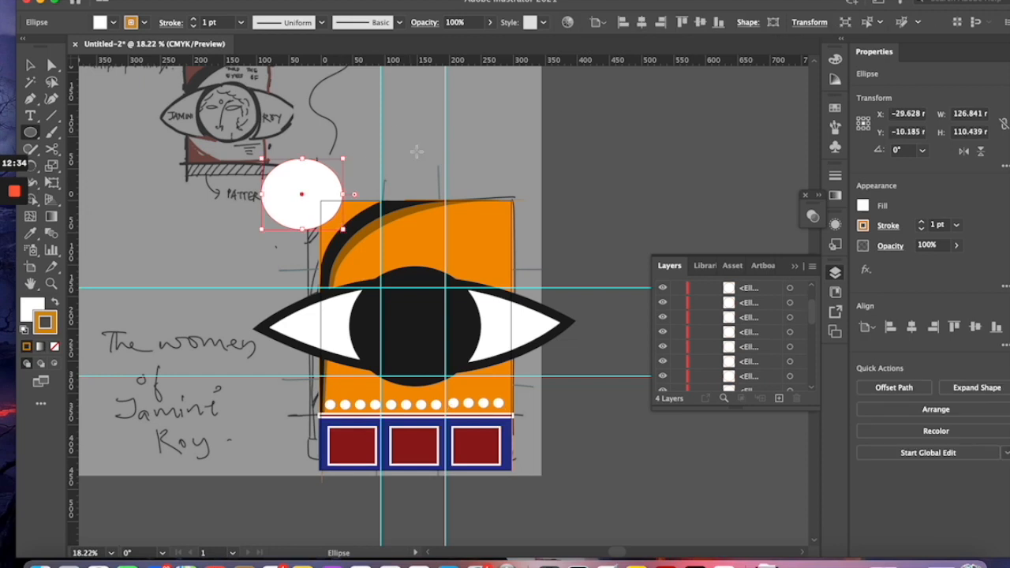
{"action": "left_click", "coordinate": [113, 22]}
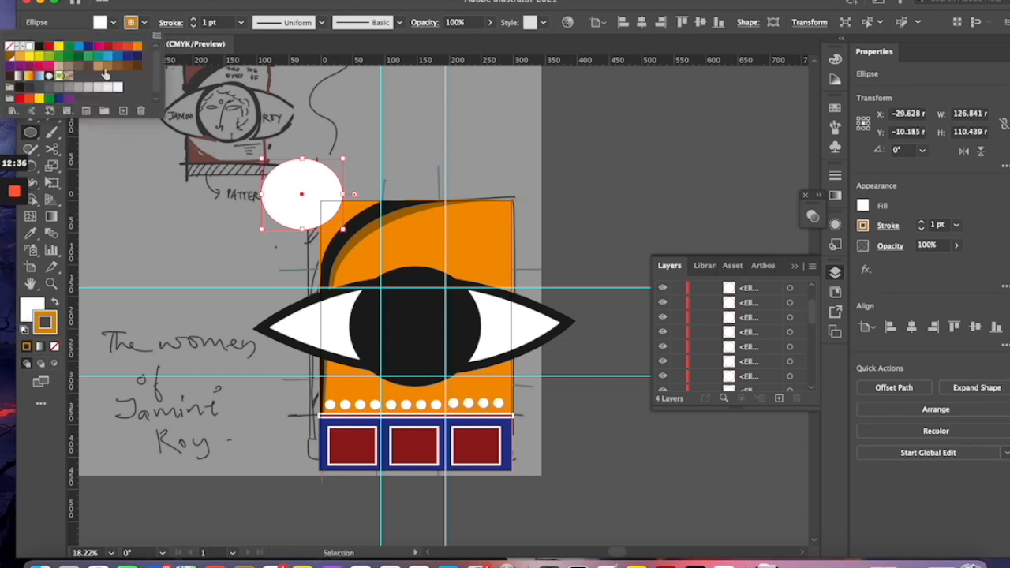
{"action": "left_click", "coordinate": [109, 47]}
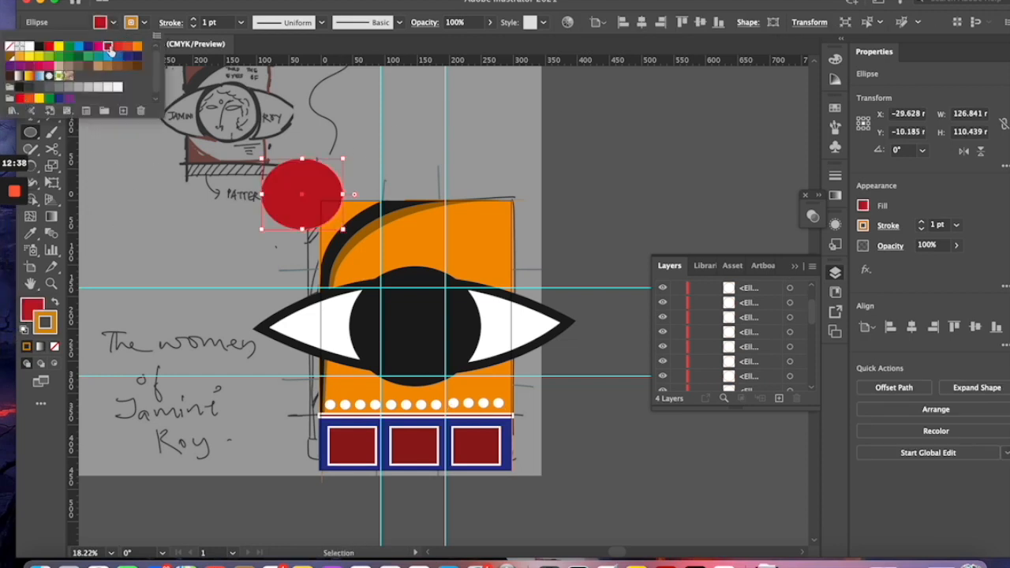
{"action": "left_click", "coordinate": [557, 188]}
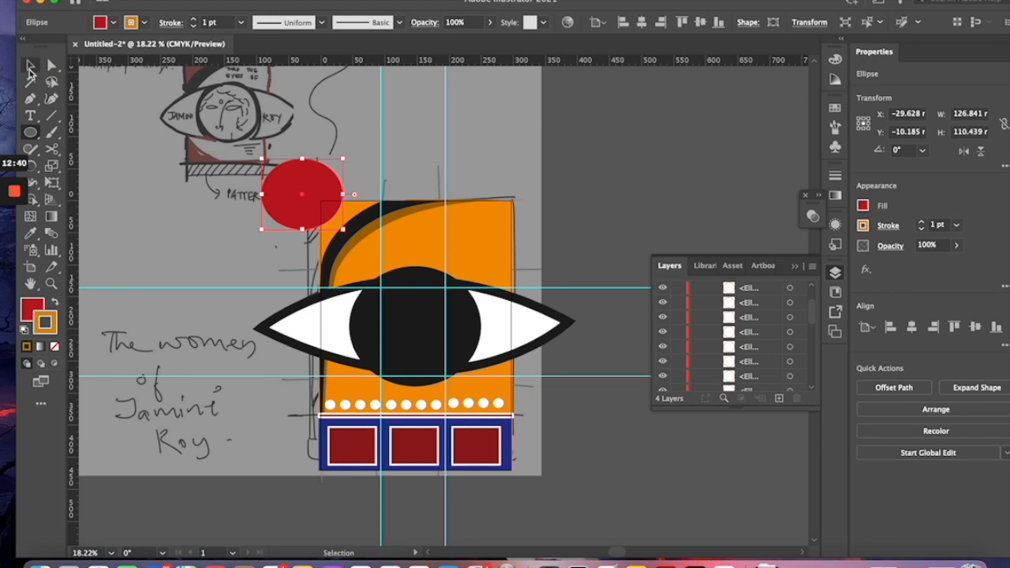
- Hide Layer 1, which holds the linked hand-drawn sketch behind the poster
{"action": "left_click", "coordinate": [629, 180]}
{"action": "left_click", "coordinate": [497, 162]}
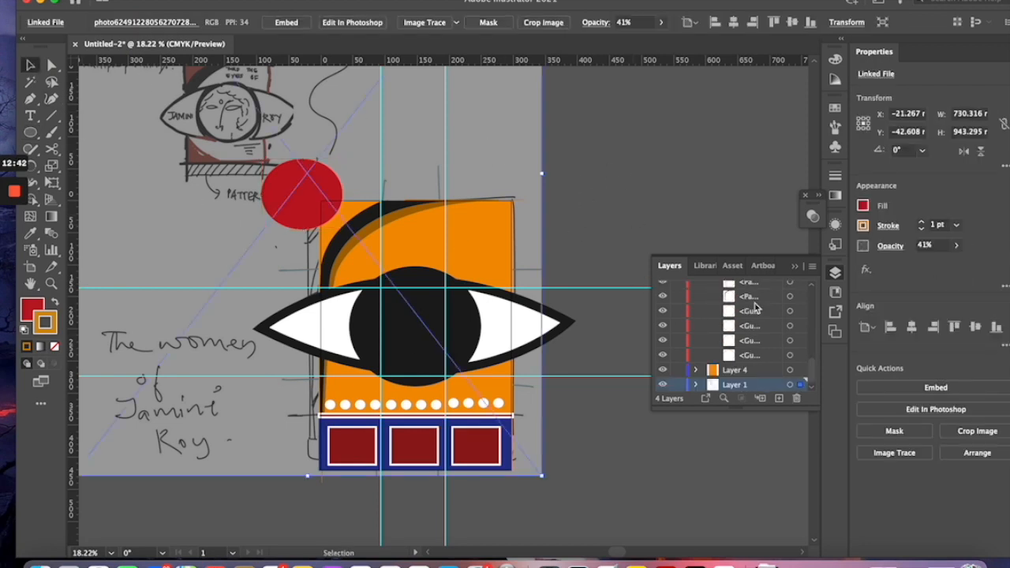
{"action": "left_click", "coordinate": [663, 385]}
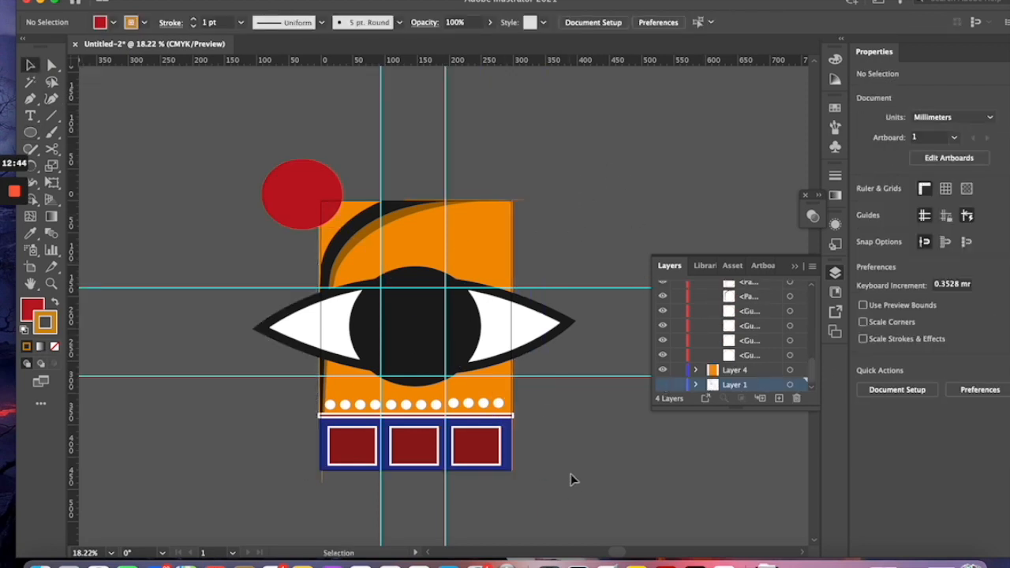
- Examine the eye outline, the row of white dots and the framed rectangles in the bottom band up close
{"action": "scroll", "coordinate": [590, 549], "scroll_direction": "down", "scroll_amount": 2}
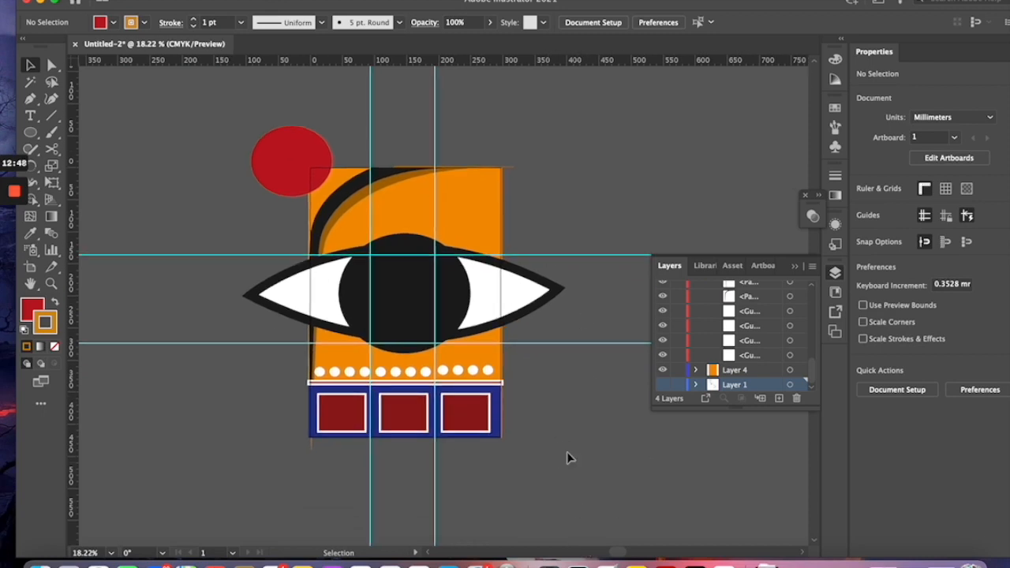
{"action": "left_click", "coordinate": [556, 289]}
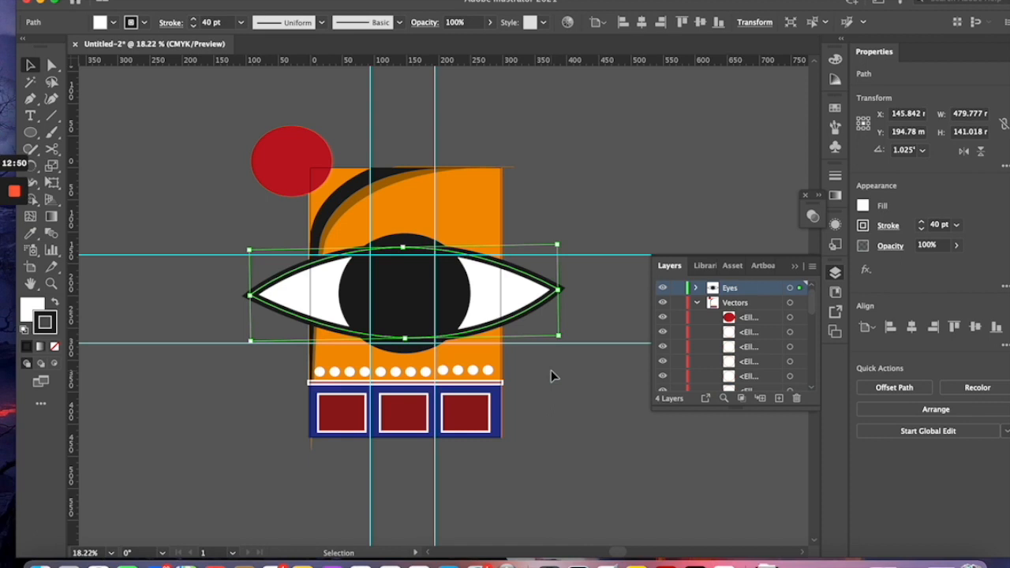
{"action": "left_click", "coordinate": [565, 292]}
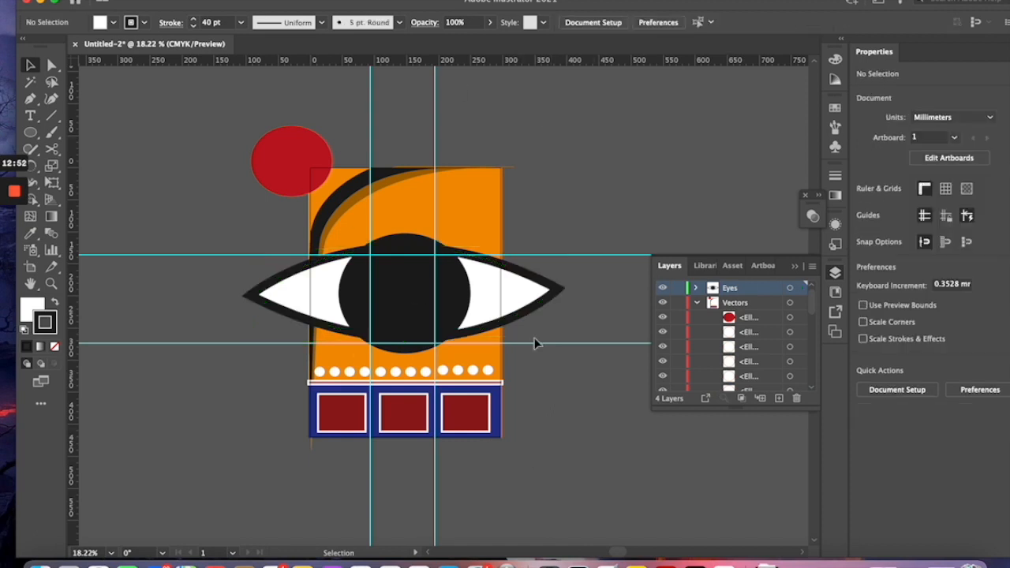
{"action": "scroll", "coordinate": [351, 361], "scroll_direction": "up", "scroll_amount": 5}
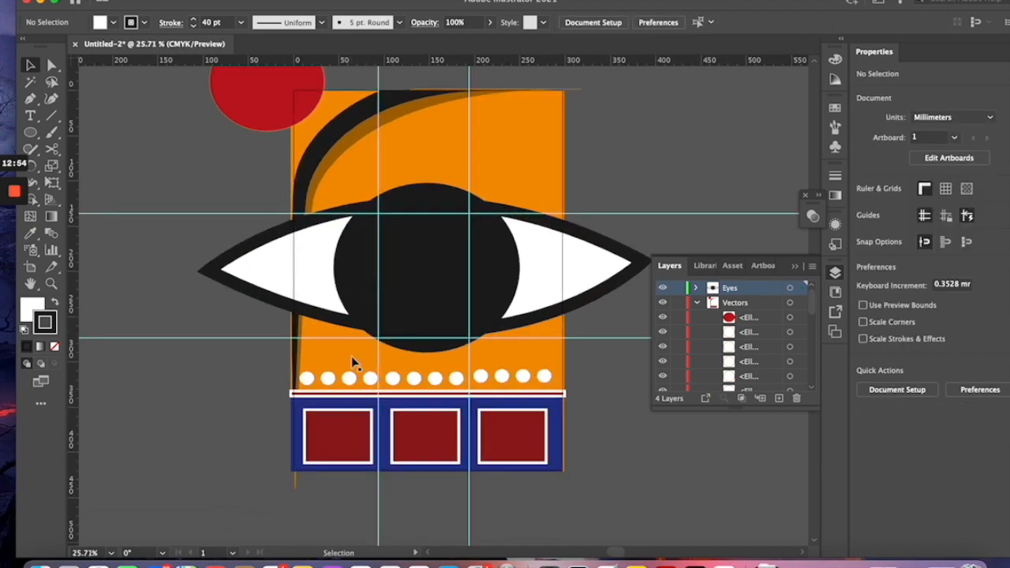
{"action": "left_click", "coordinate": [328, 428]}
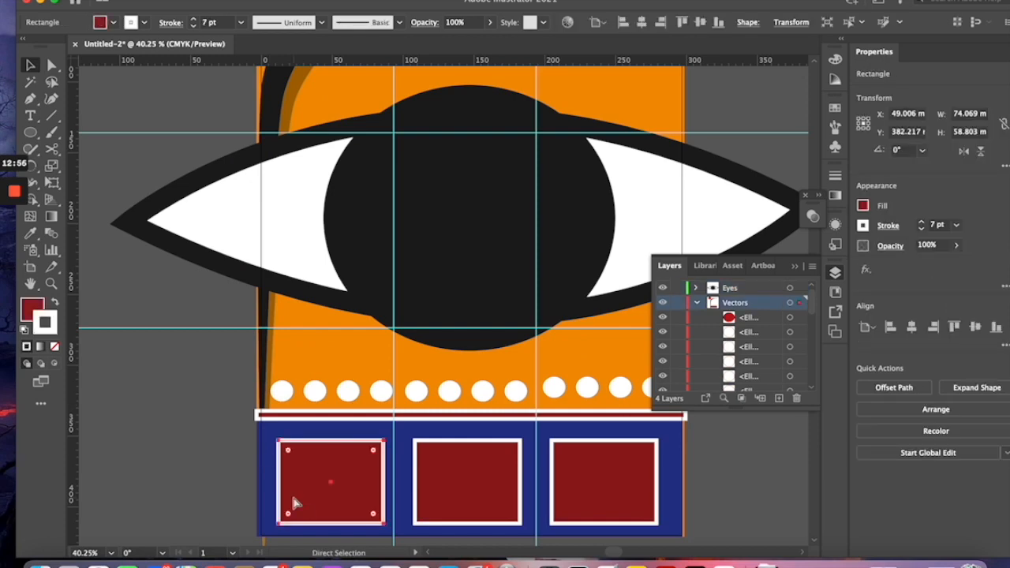
{"action": "scroll", "coordinate": [345, 516], "scroll_direction": "down", "scroll_amount": 2}
{"action": "scroll", "coordinate": [345, 516], "scroll_direction": "right", "scroll_amount": 1}
{"action": "left_click", "coordinate": [792, 483]}
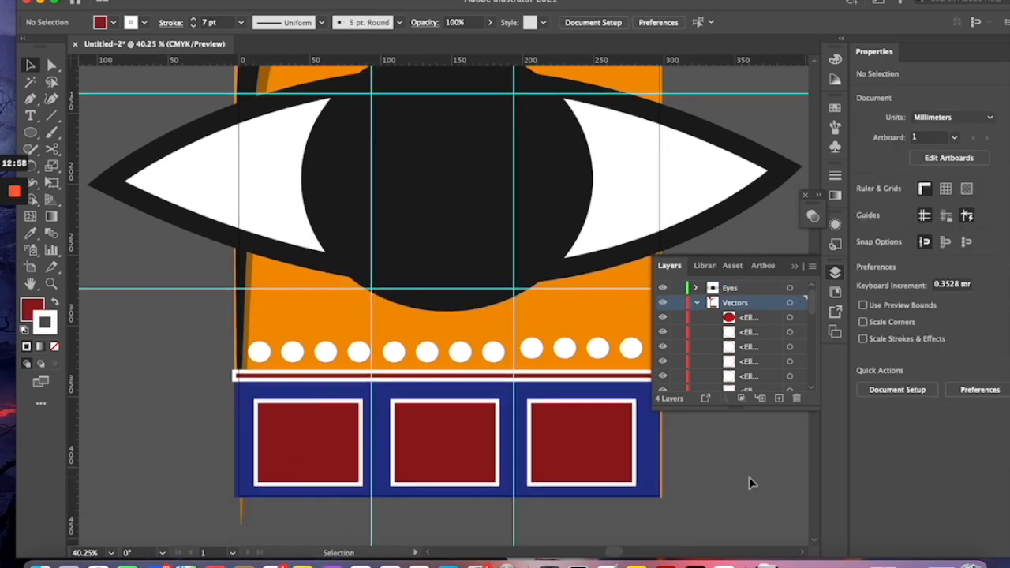
{"action": "scroll", "coordinate": [242, 352], "scroll_direction": "down", "scroll_amount": 3}
{"action": "scroll", "coordinate": [239, 353], "scroll_direction": "down", "scroll_amount": 1}
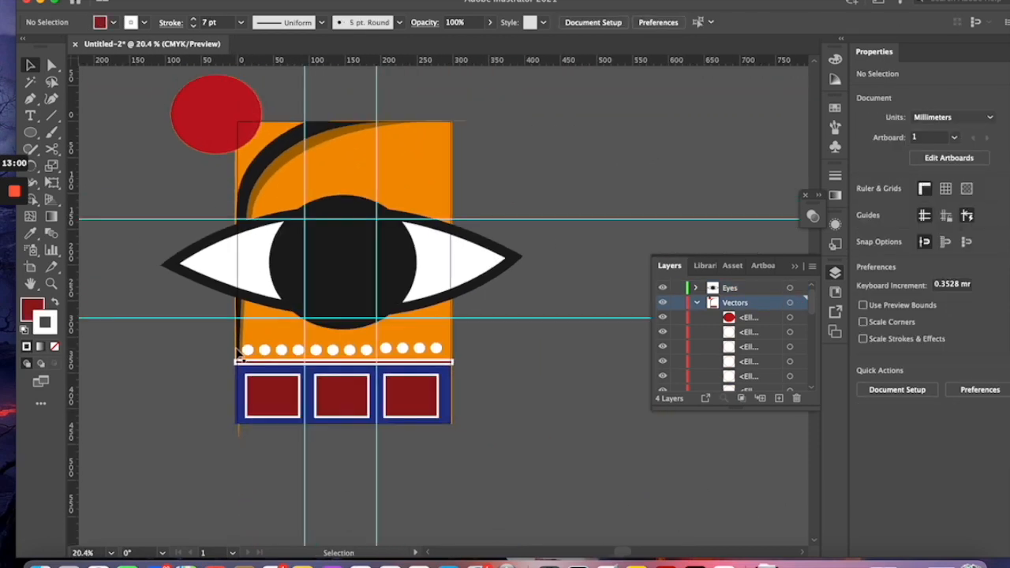
- Preview the poster in Presentation Mode, showing only the artwork within the artboard
{"action": "left_click", "coordinate": [317, 0]}
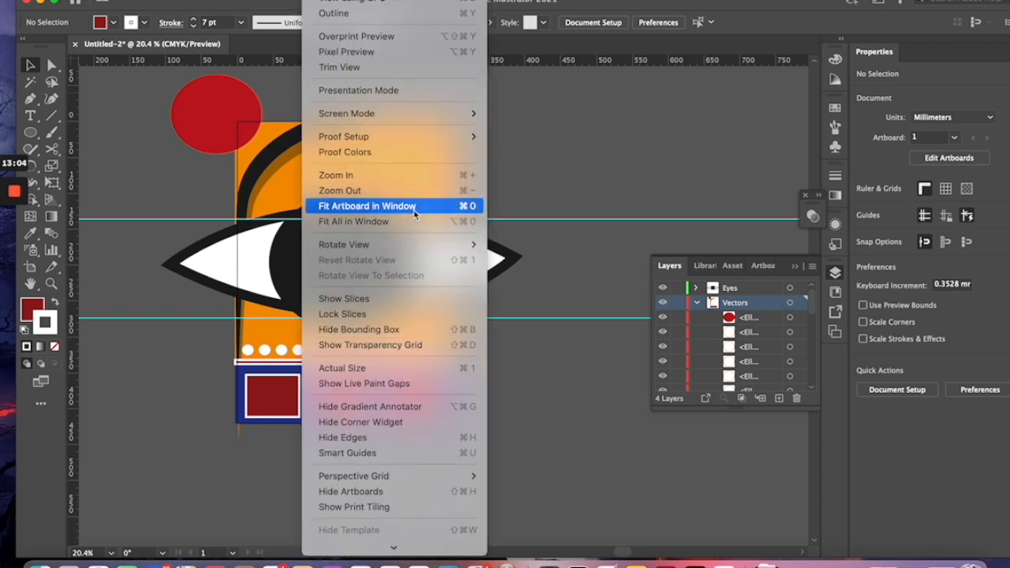
{"action": "mouse_move", "coordinate": [406, 116]}
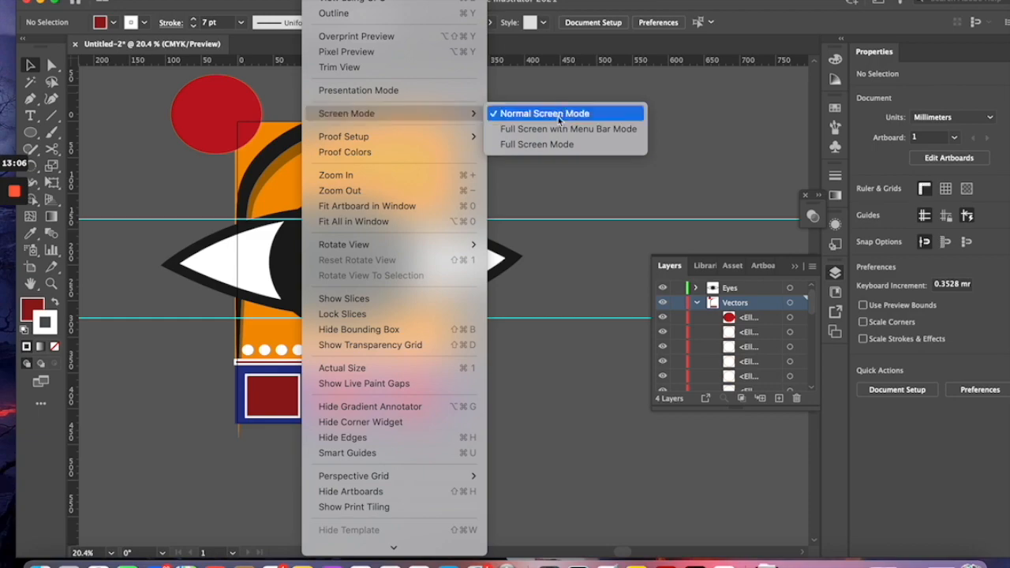
{"action": "left_click", "coordinate": [444, 90]}
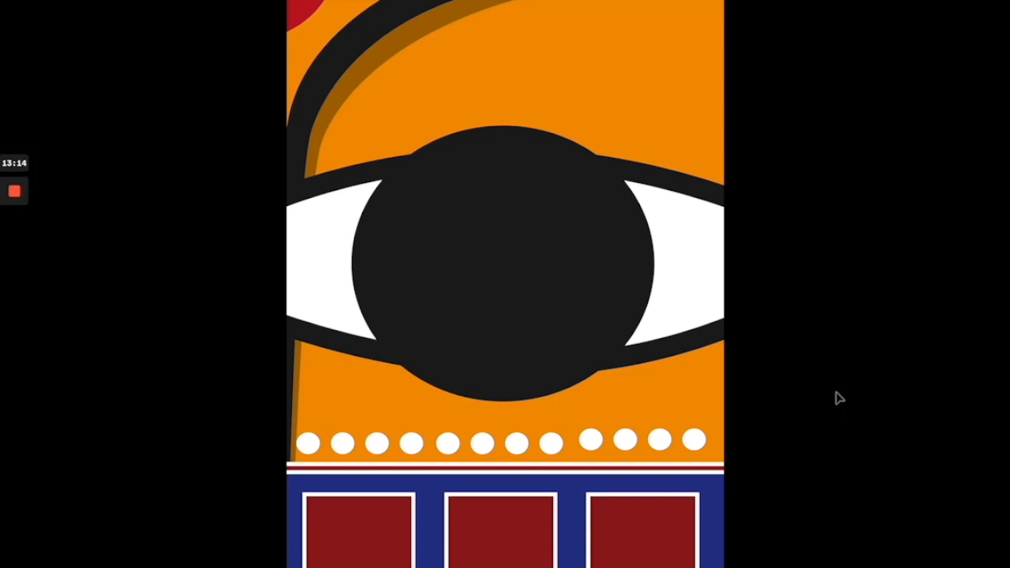
{"action": "mouse_move", "coordinate": [12, 252]}
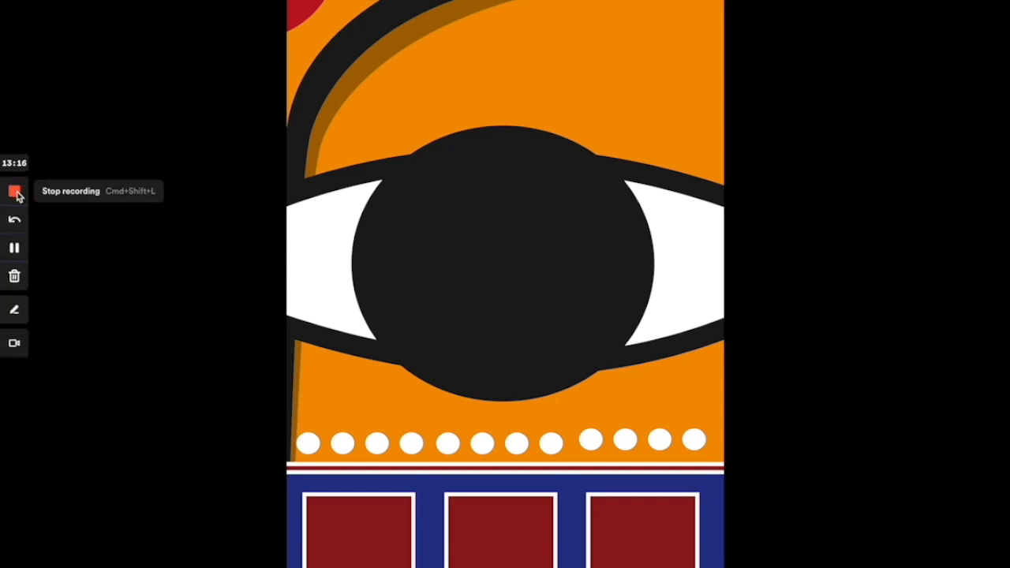